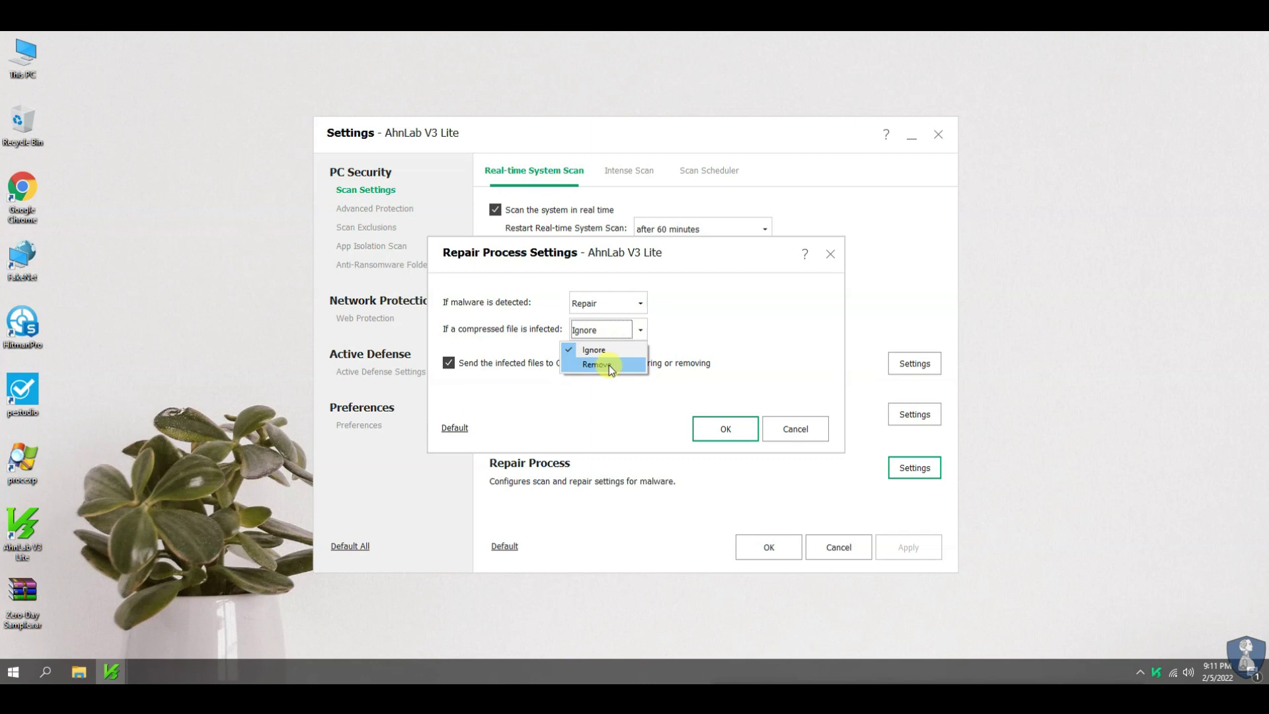
Step: Set infected compressed files to Remove in the real-time repair settings, and add low-reputation programs and EML files to the intense scan targets
left_click(725, 428)
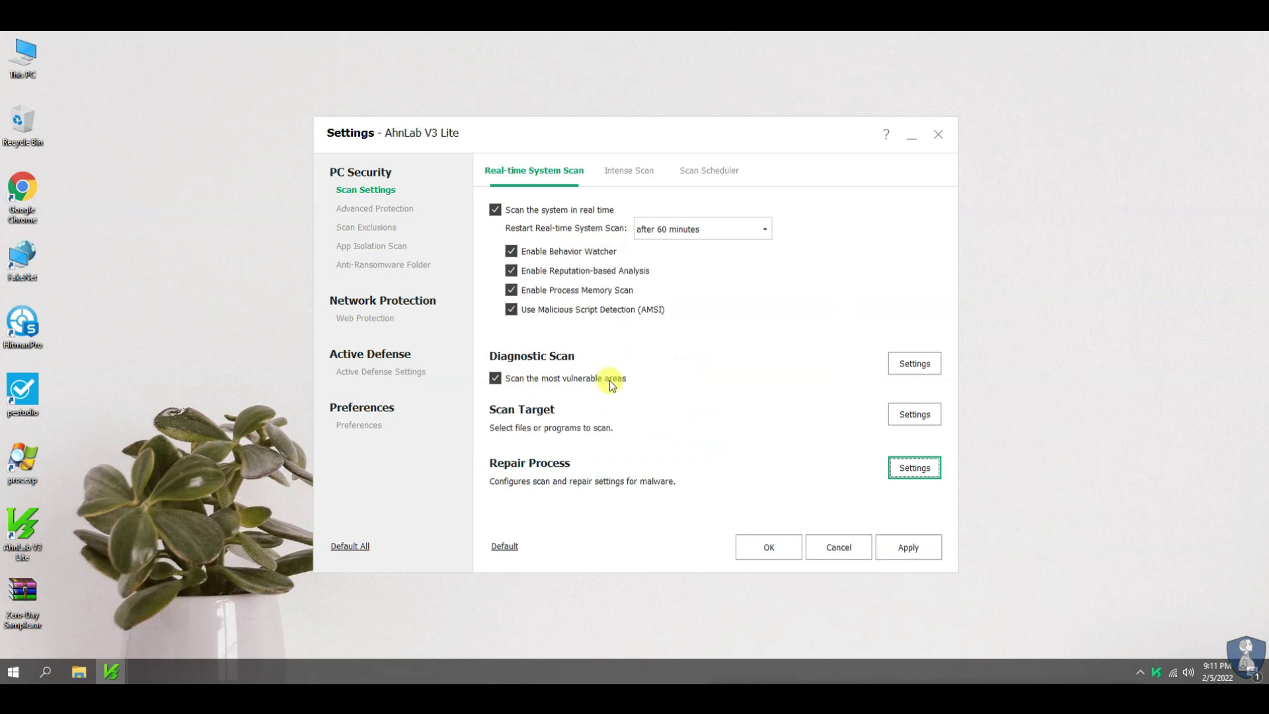
left_click(645, 176)
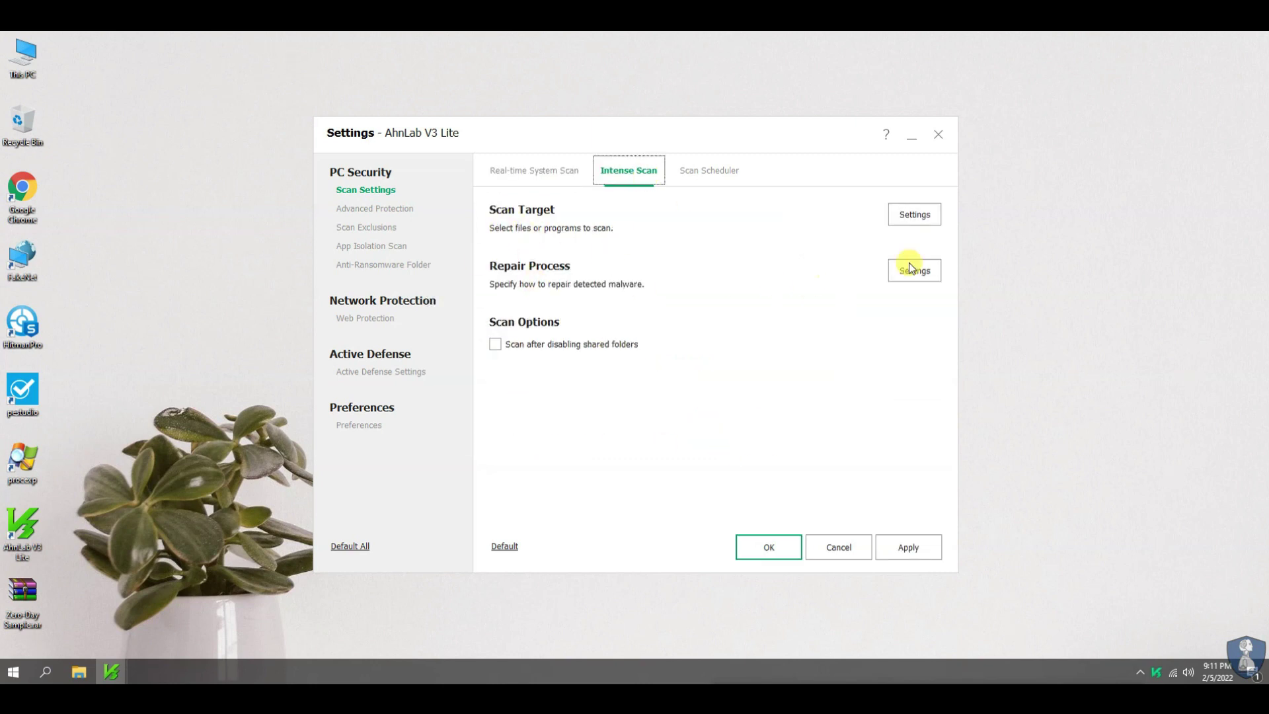
left_click(914, 214)
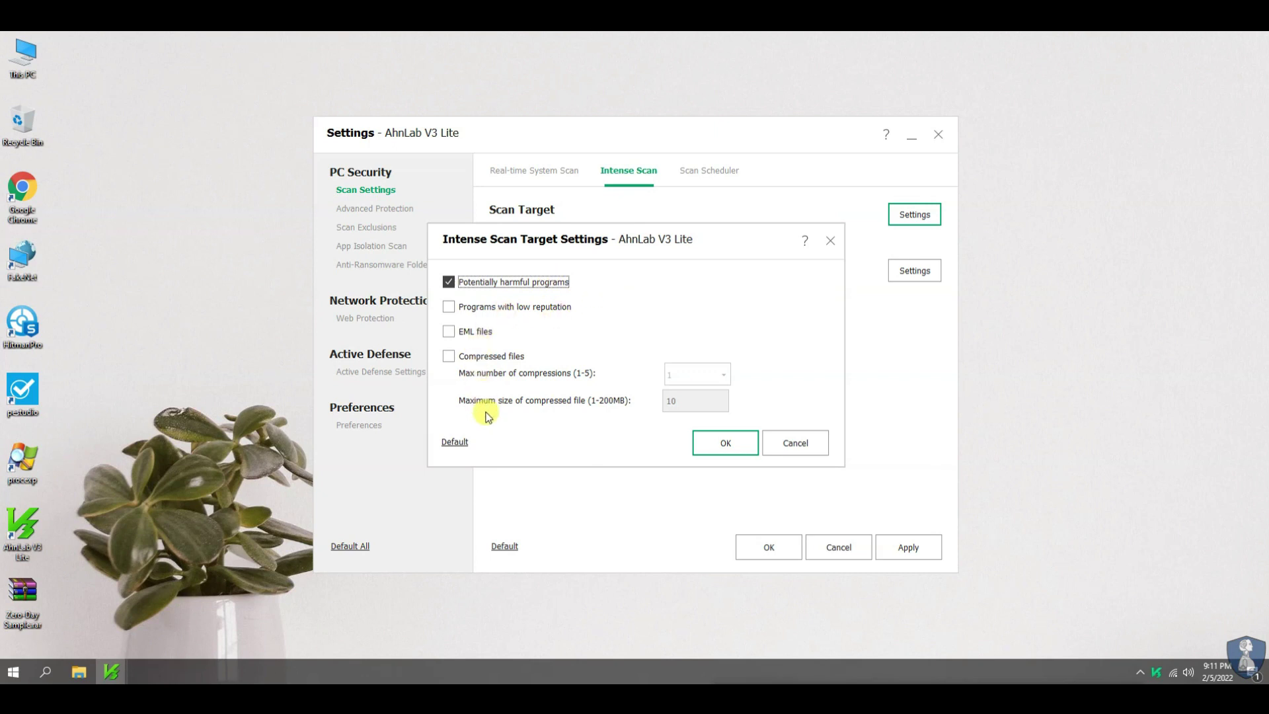
left_click(448, 310)
left_click(449, 331)
left_click(725, 442)
Step: Review the scan scheduler and the V3 Program Protection settings under Advanced Protection
left_click(710, 170)
left_click(364, 212)
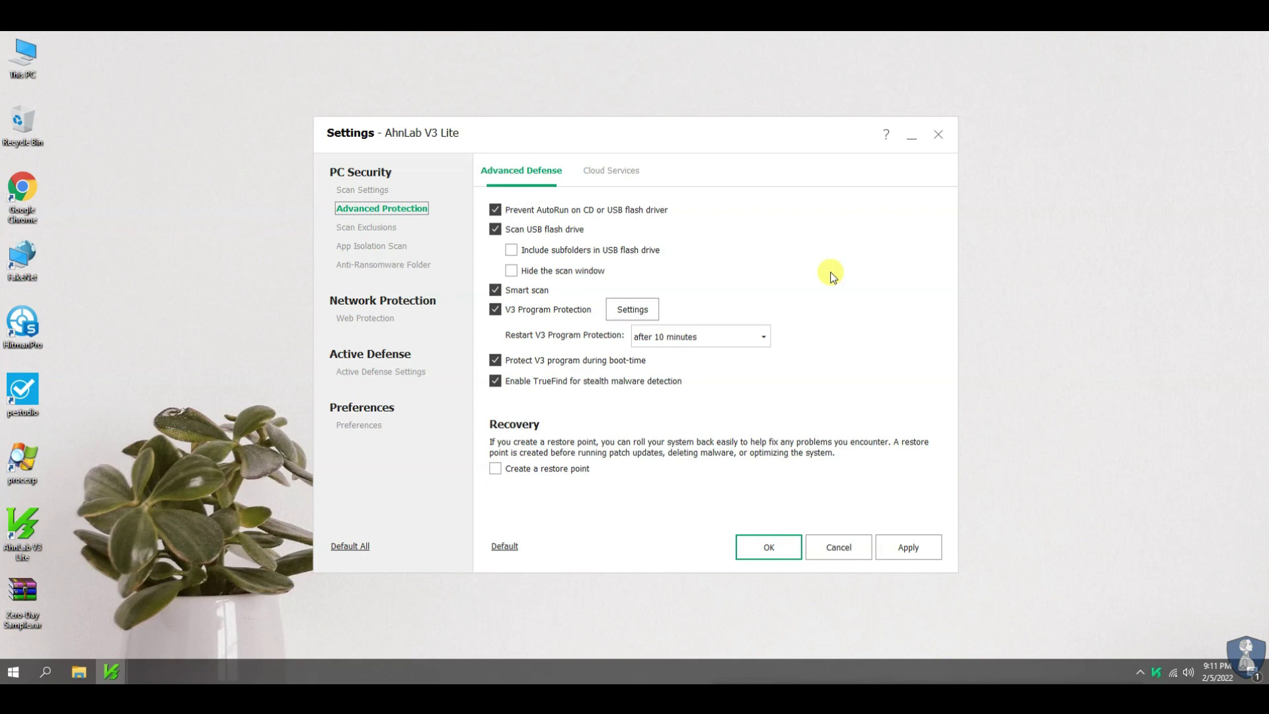
left_click(626, 313)
left_click(727, 423)
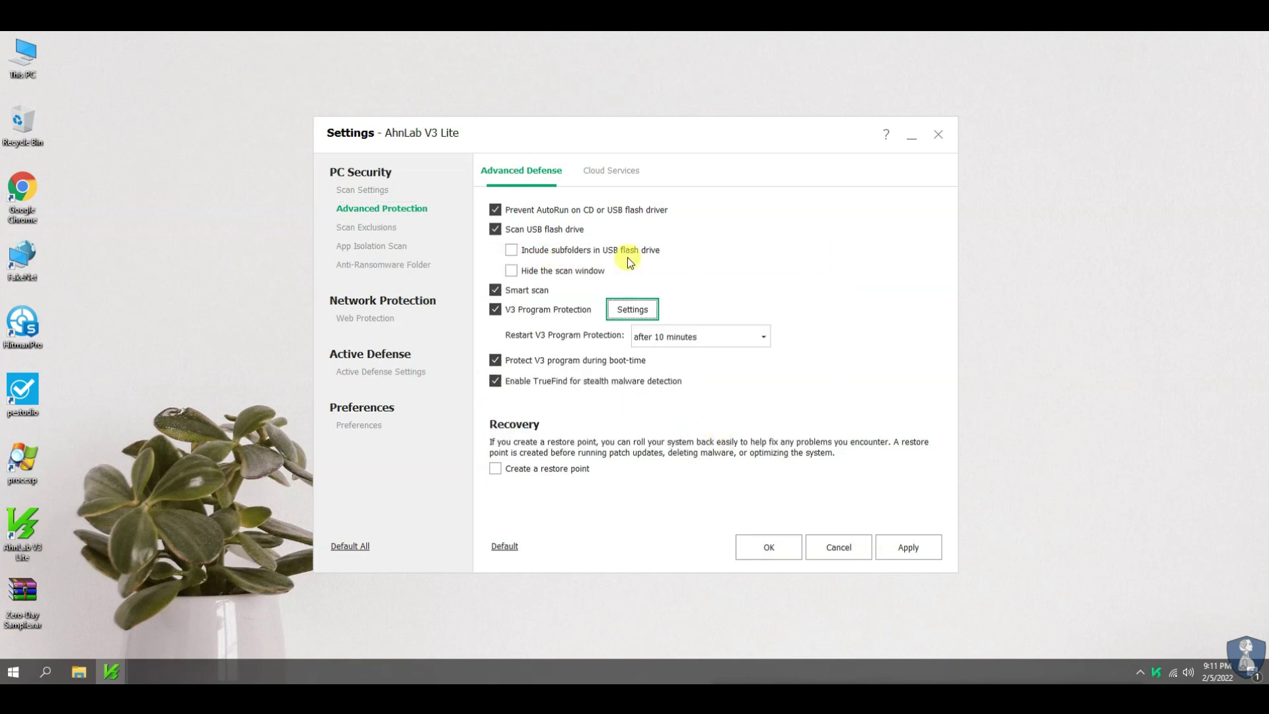
Step: Go through the remaining Advanced Protection options and apply the pending settings changes
key("ctrl+Tab")
left_click(655, 258)
left_click(629, 308)
left_click(893, 549)
Step: Enable automatic deletion of infected files for App Isolation Scan and apply the change
left_click(348, 227)
left_click(367, 246)
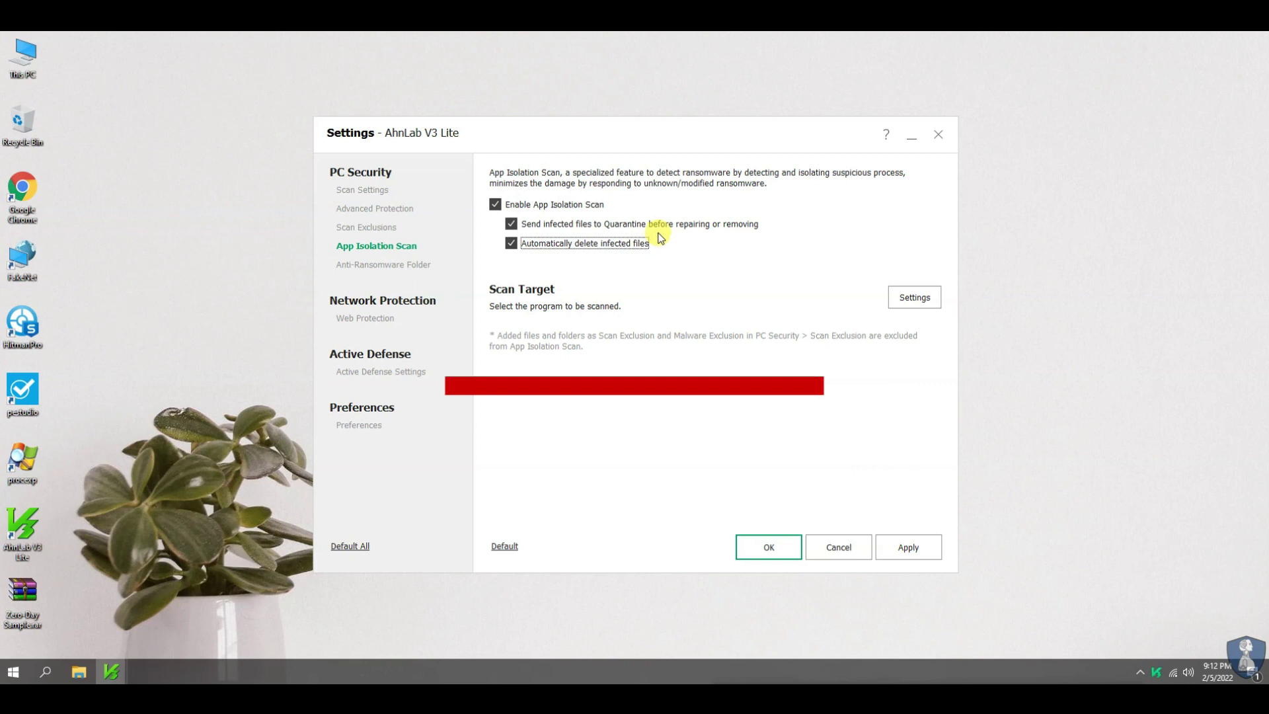
left_click(906, 547)
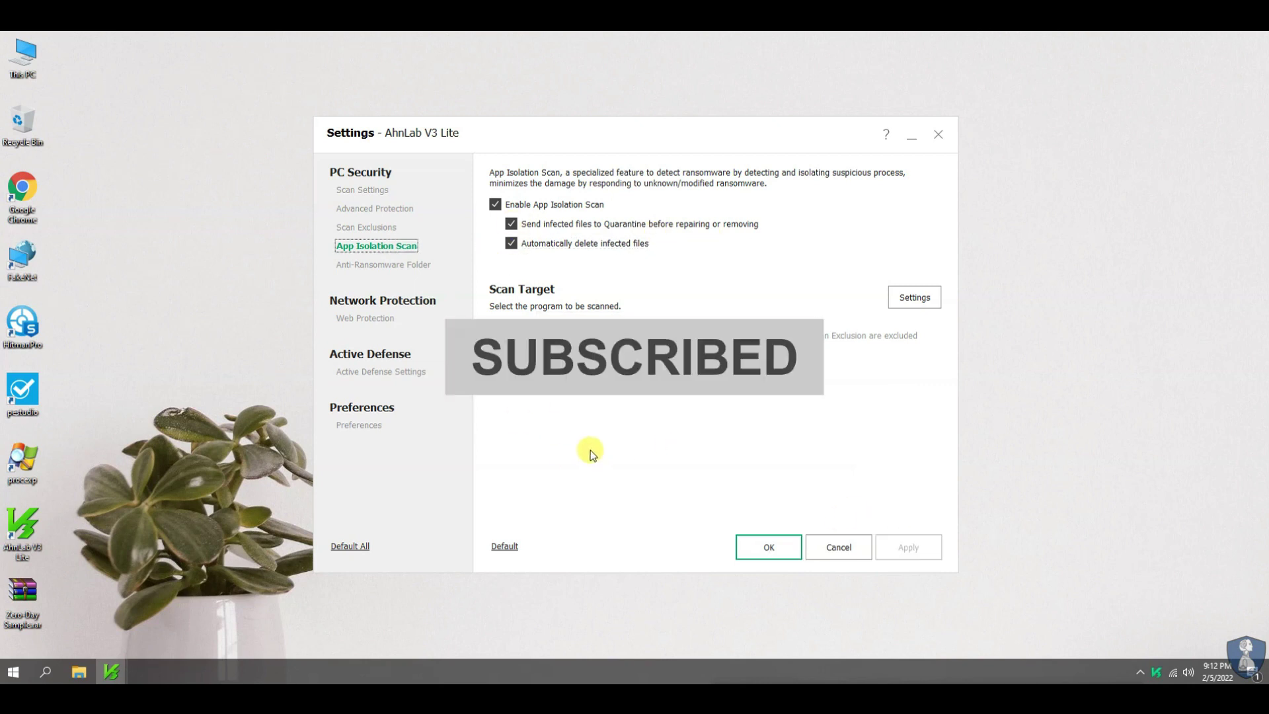
Step: Review the Anti-Ransomware Folder, Web Protection and Active Defense settings
key("Down")
key("Down")
left_click(371, 374)
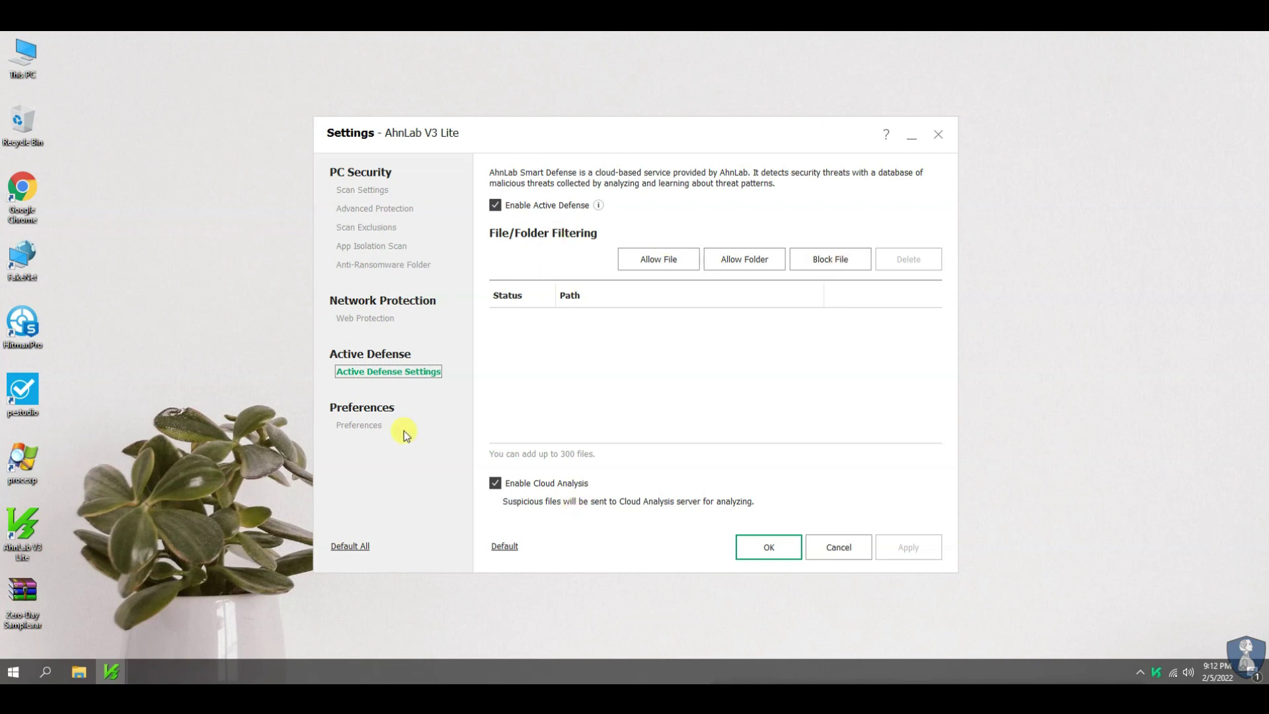
Step: Review the Personal, Event Alert, Update and Server preferences, and close the settings window
left_click(403, 431)
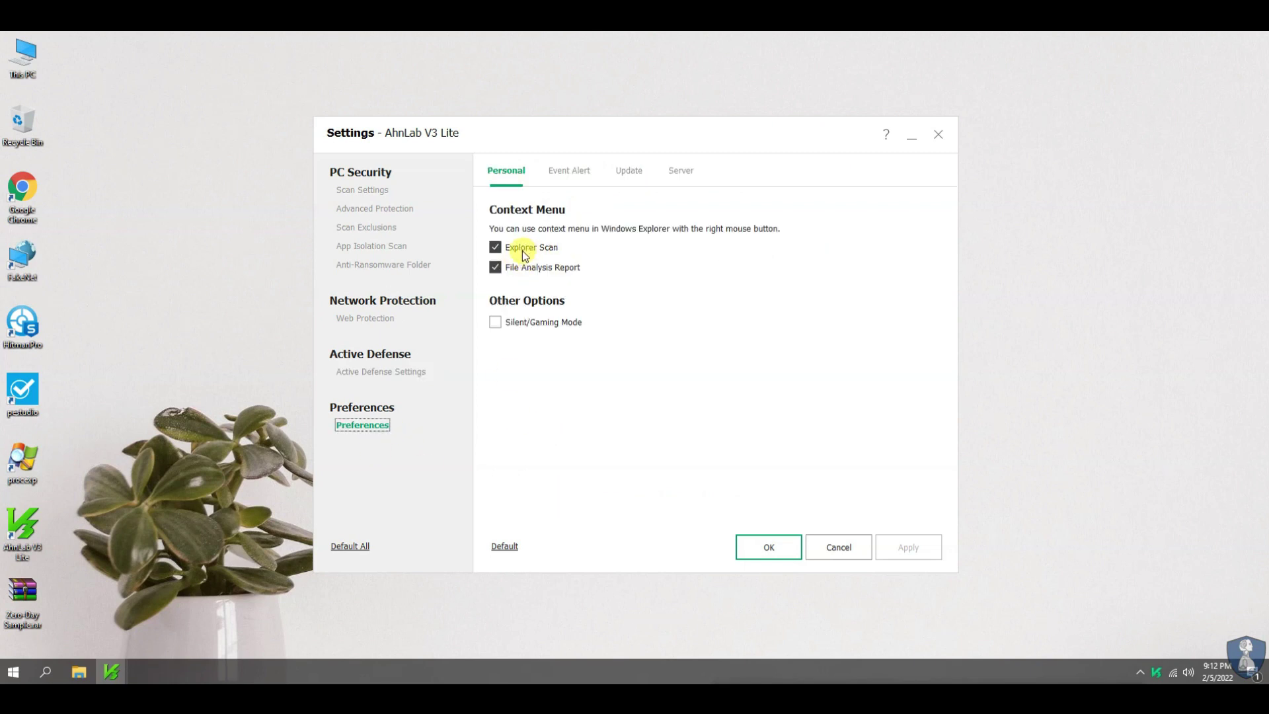
left_click(566, 173)
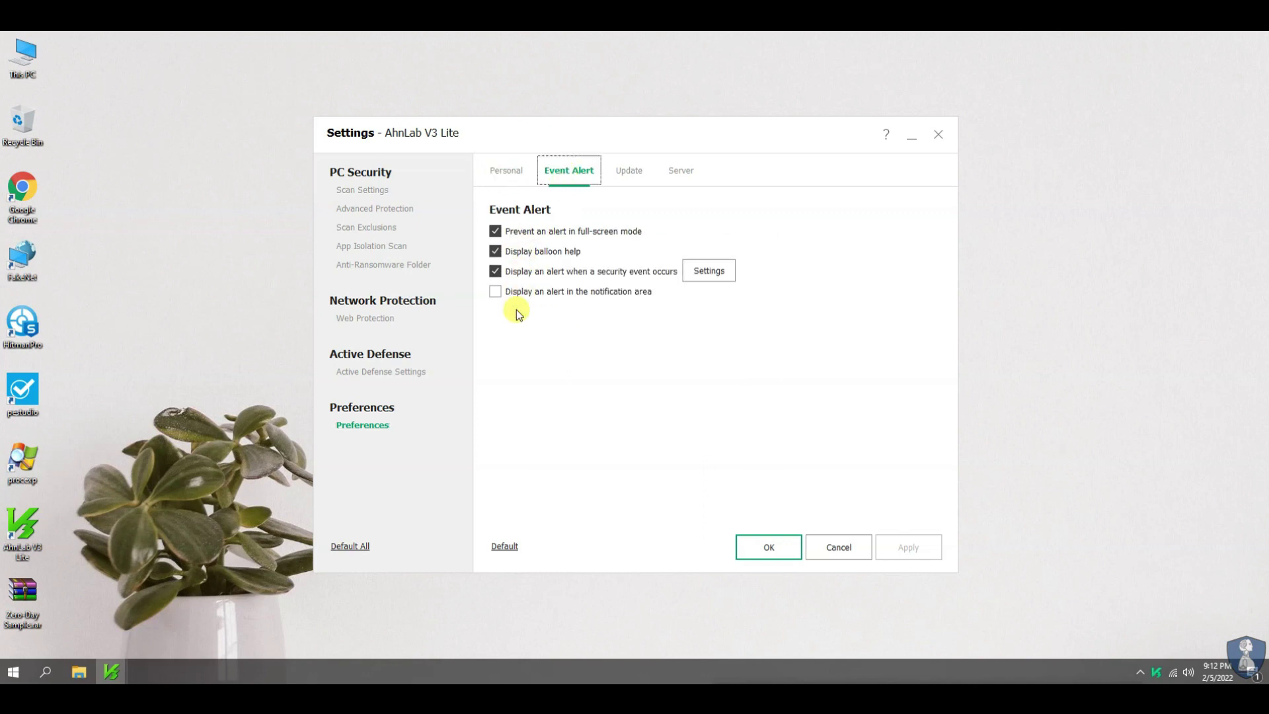
left_click(621, 177)
left_click(682, 173)
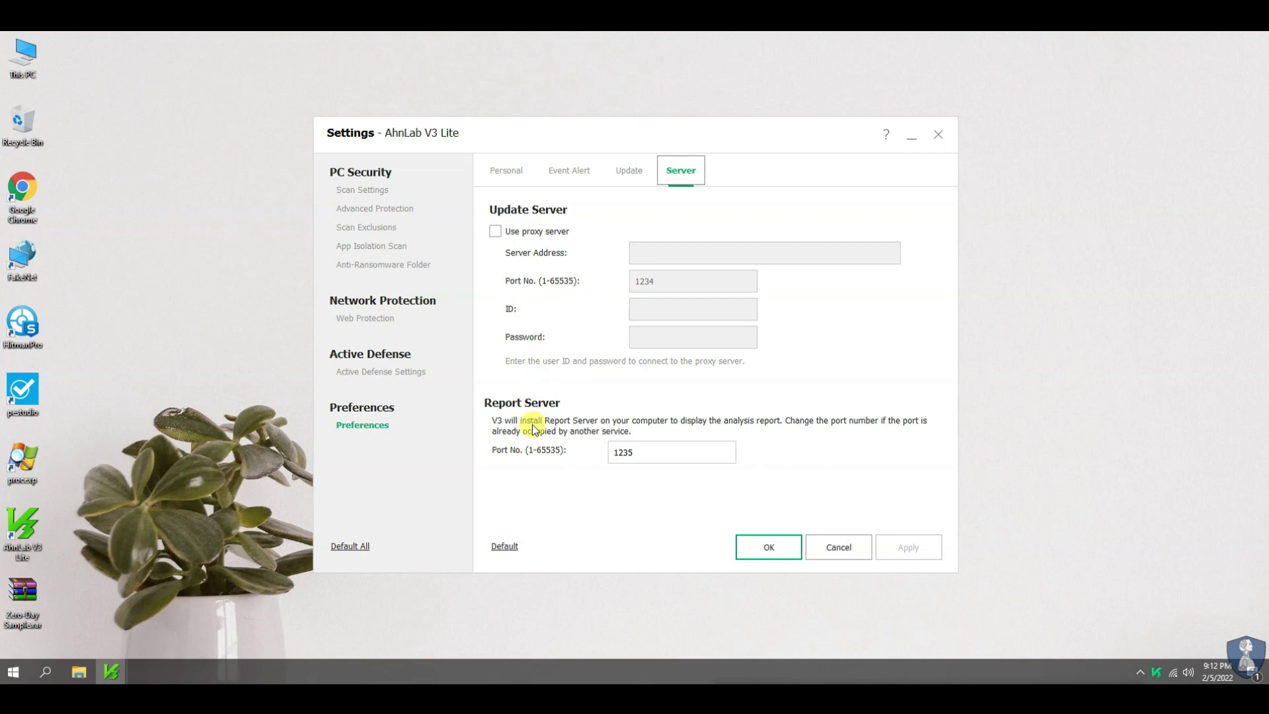
left_click(767, 548)
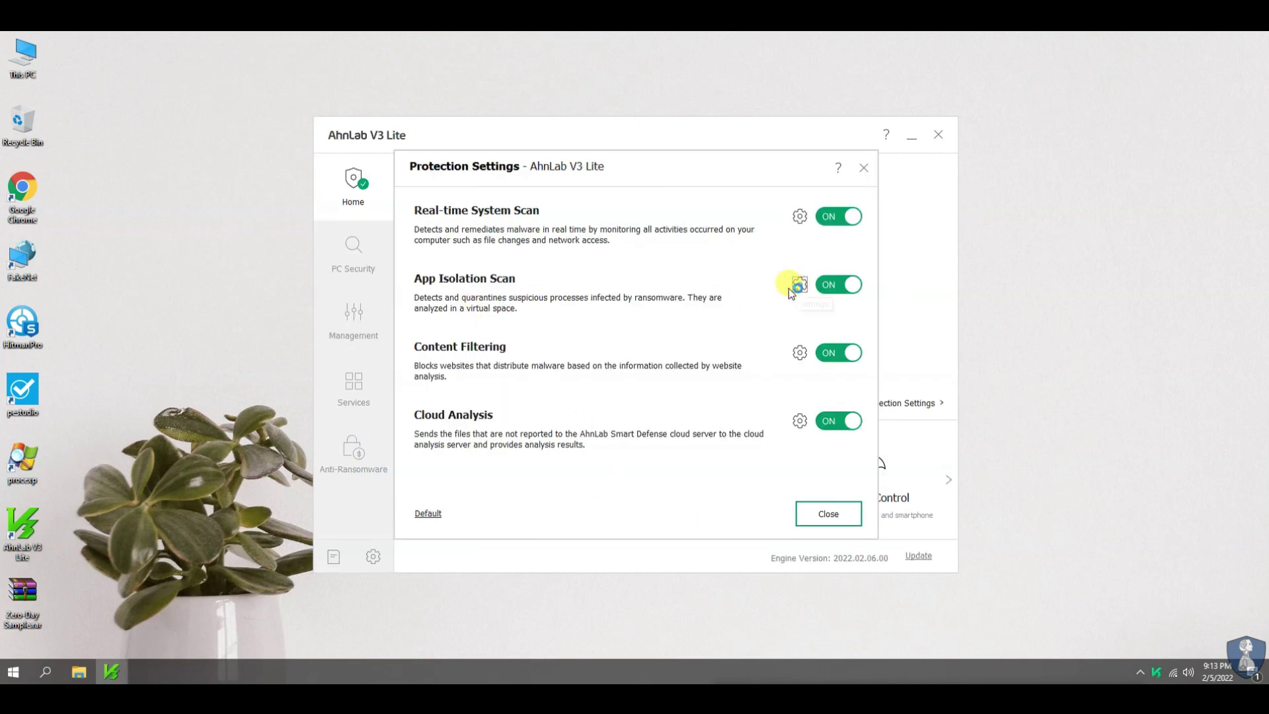
Step: Check the scan target options of App Isolation Scan and return to the protection settings
left_click(796, 287)
left_click(914, 297)
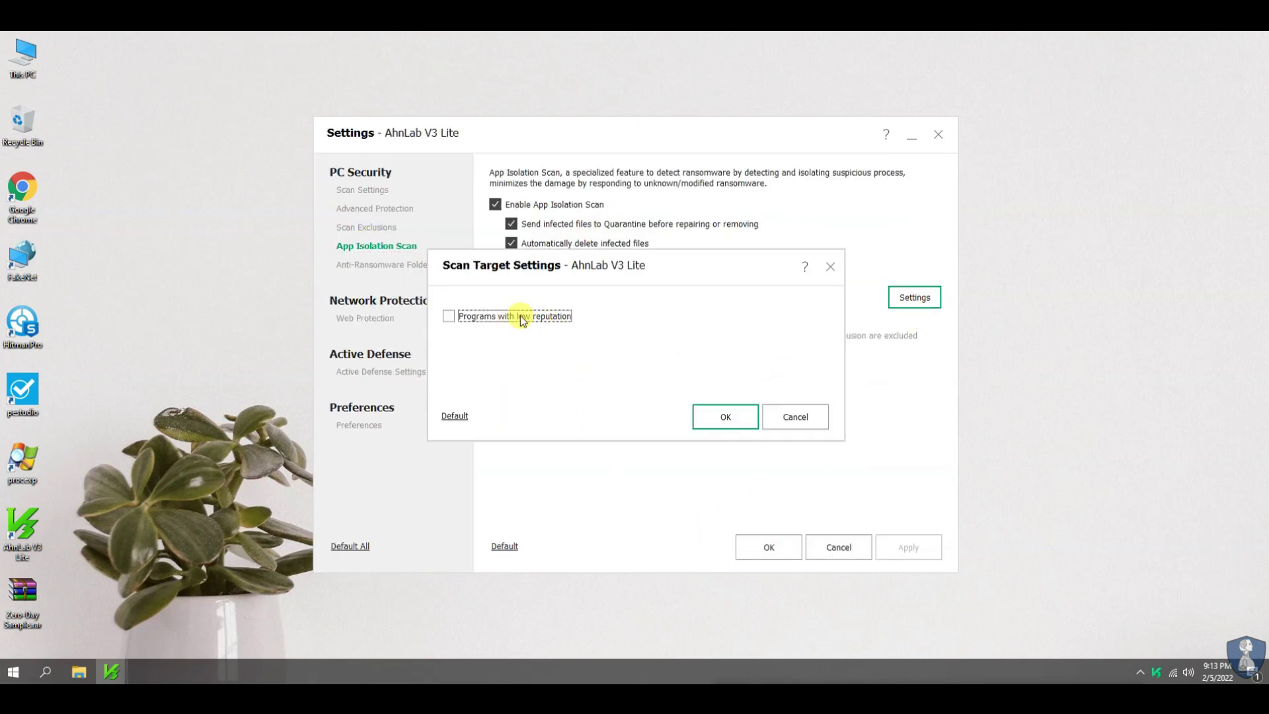
left_click(731, 419)
left_click(766, 547)
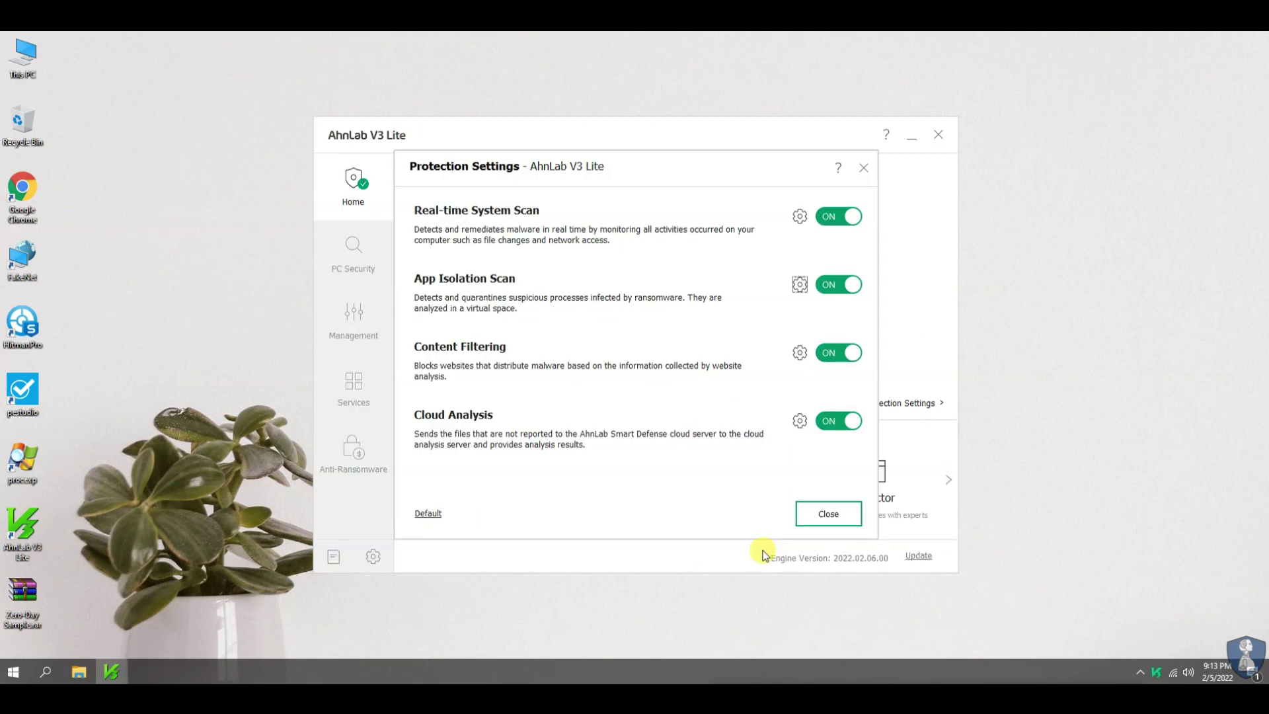
Step: Check the Cloud Analysis settings and close the protection settings
key("Tab")
key("Tab")
key("Tab")
key("Tab")
key("Return")
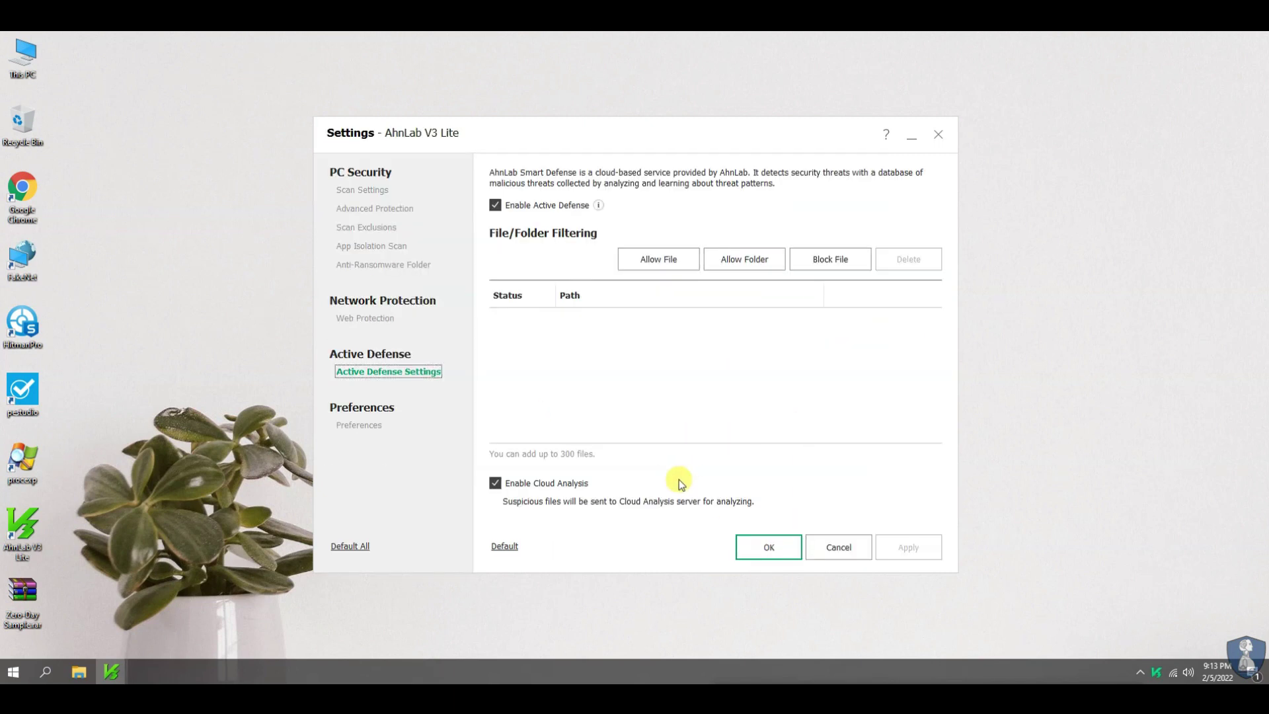
left_click(765, 547)
left_click(803, 514)
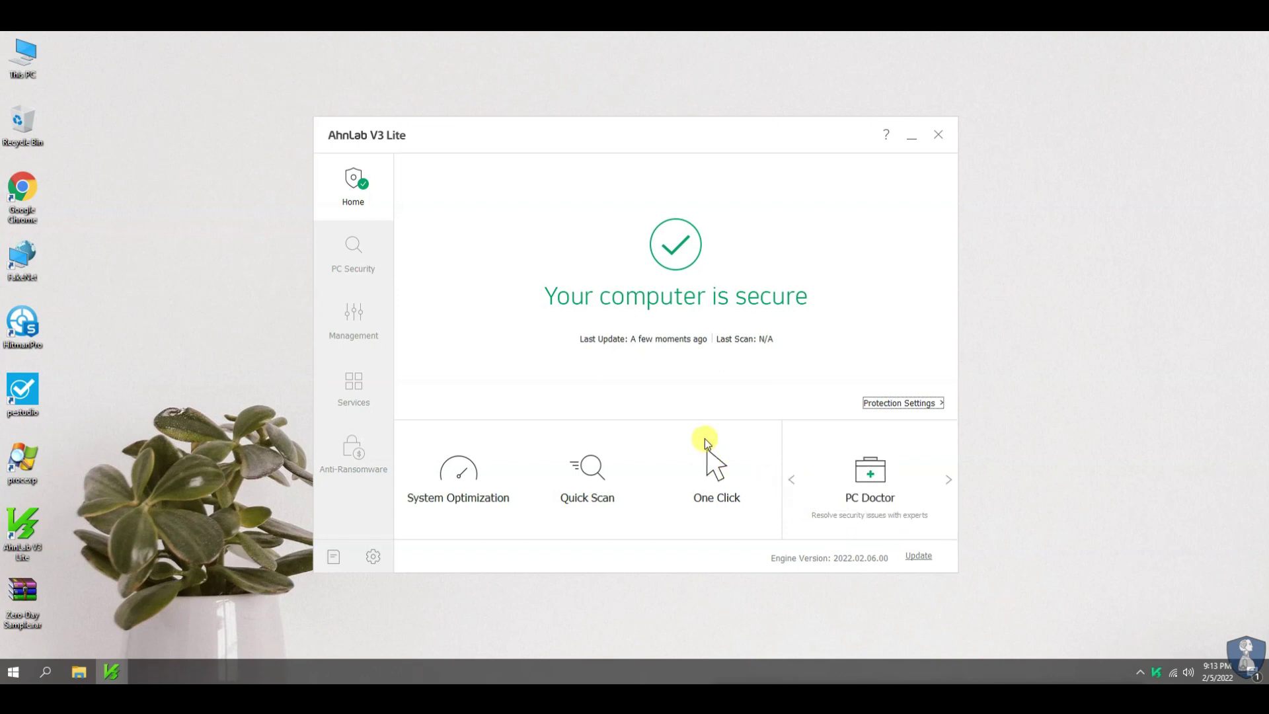
Step: Look through the System Optimization, Program Management, ActiveX Management and Toolbar Management pages
mouse_move(357, 317)
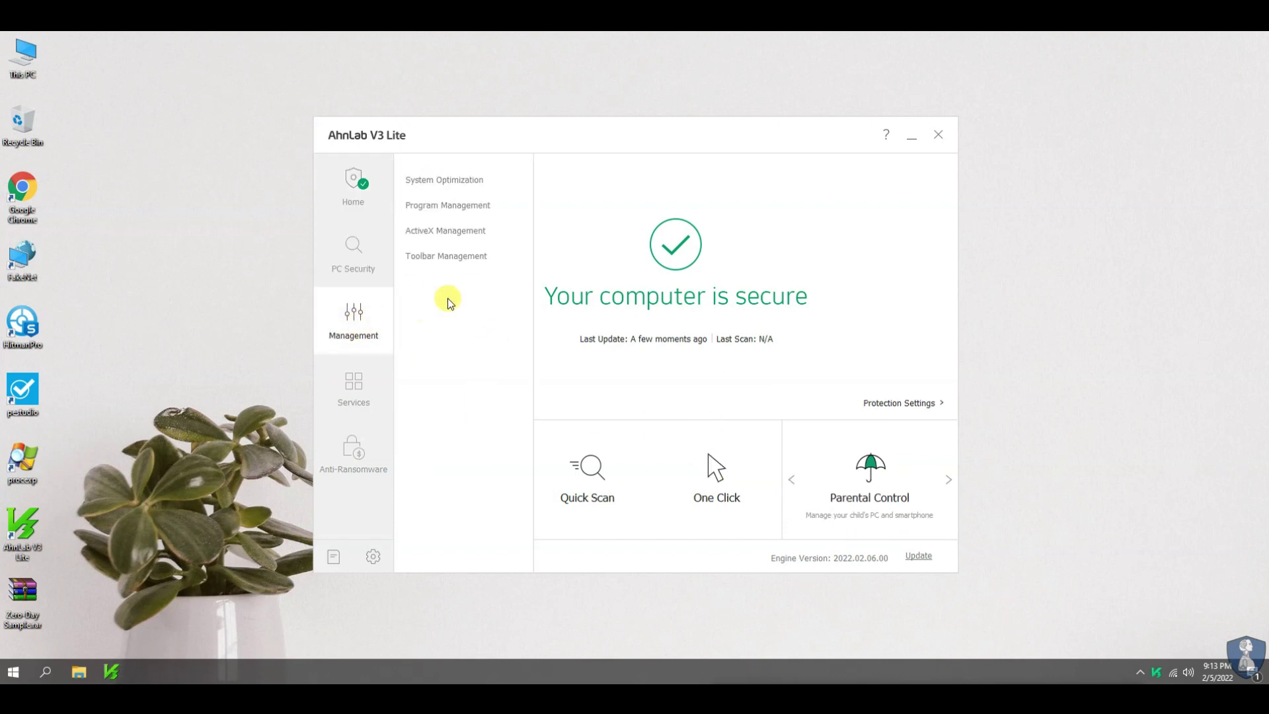
left_click(445, 180)
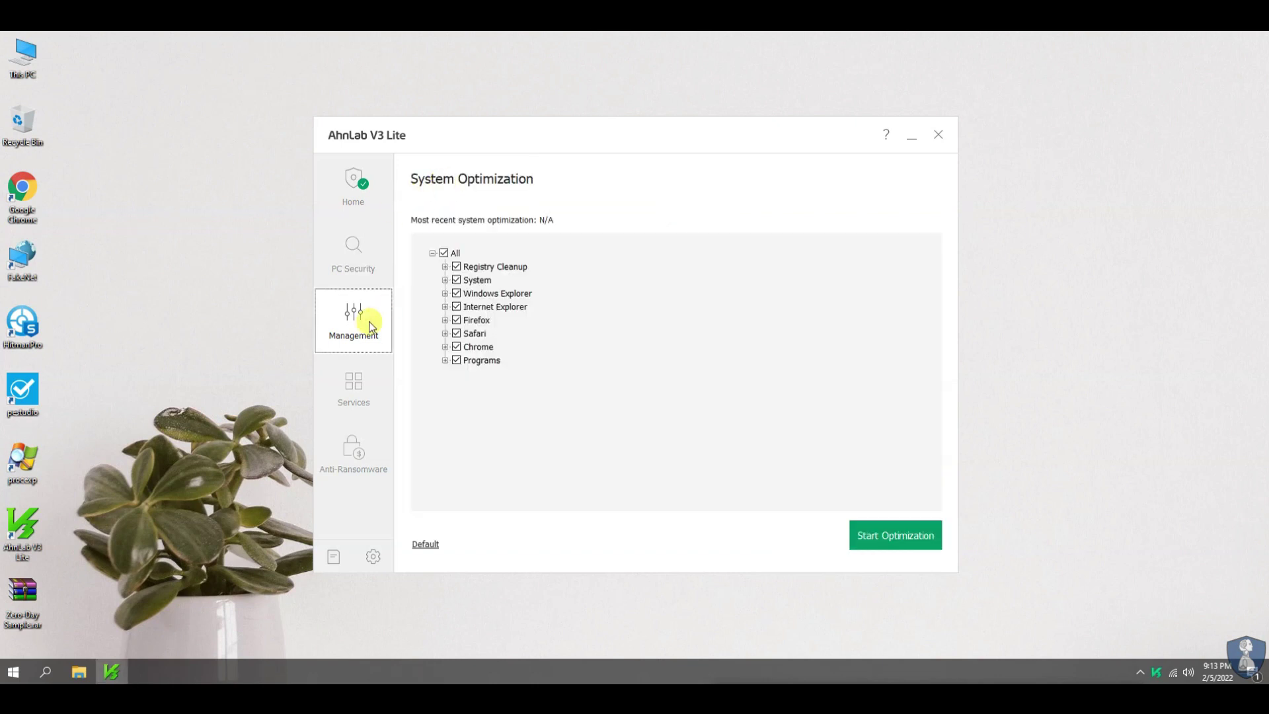
left_click(445, 205)
left_click(438, 231)
mouse_move(351, 343)
left_click(449, 257)
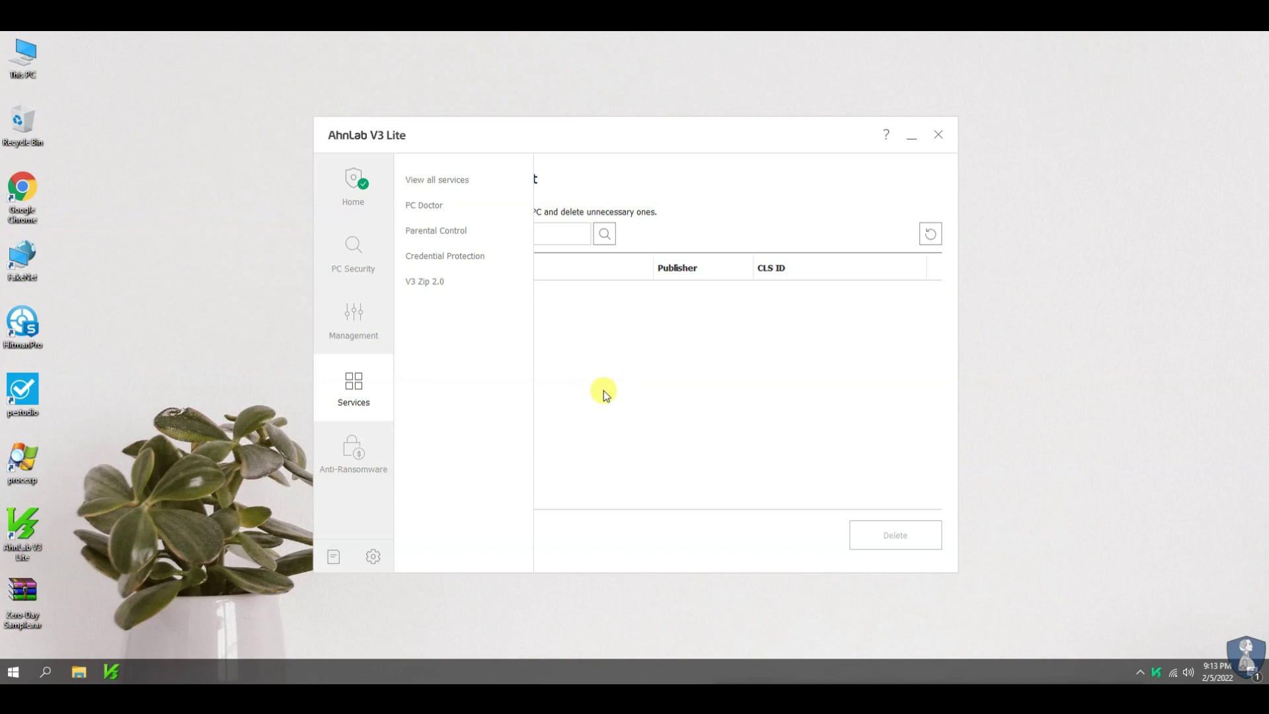
Step: Look at the PC Doctor service and the Anti-Ransomware page with its App Isolation Scan settings
left_click(421, 208)
left_click(352, 456)
left_click(901, 179)
left_click(758, 561)
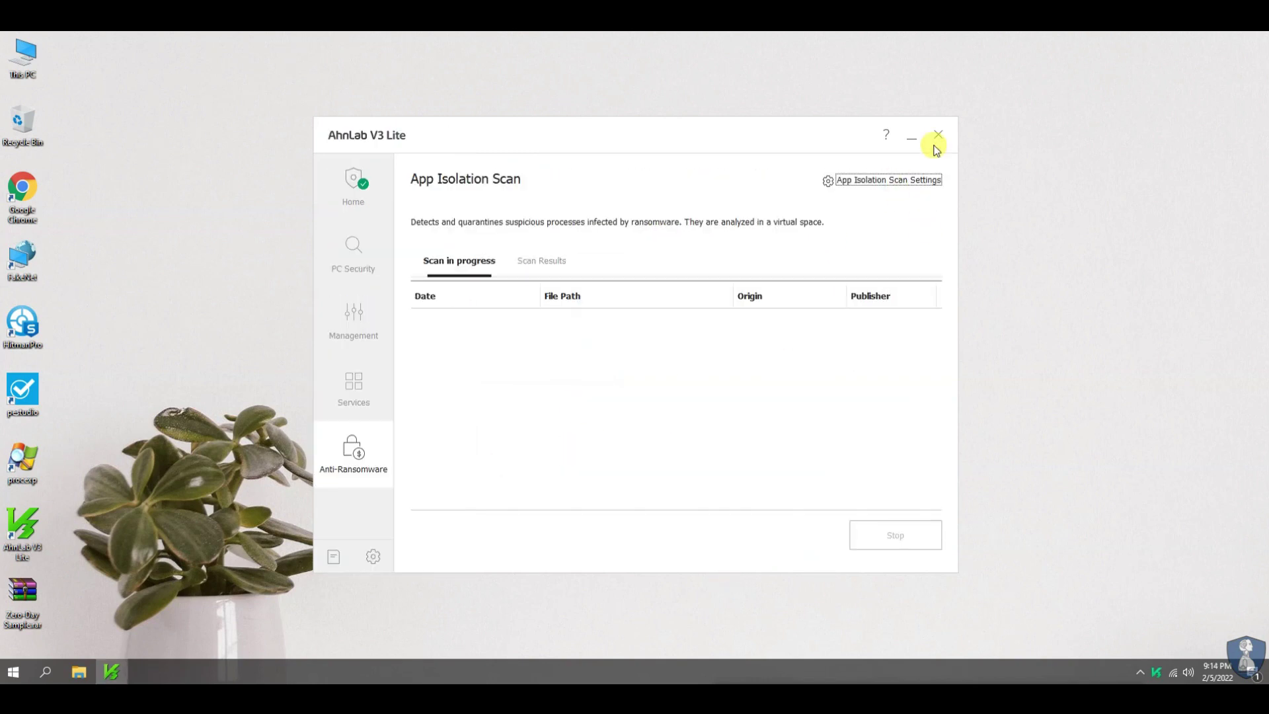
Step: Check the real-time scan settings once more and close the antivirus window
left_click(373, 556)
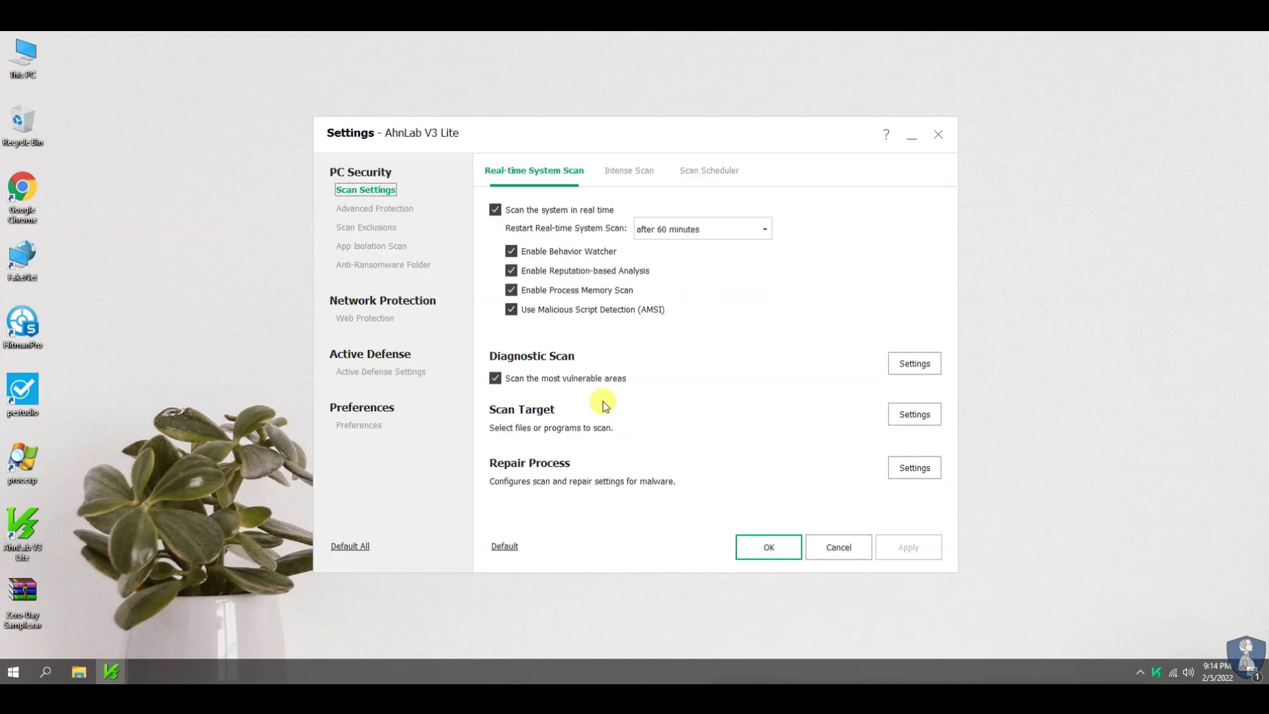
left_click(787, 548)
left_click(937, 136)
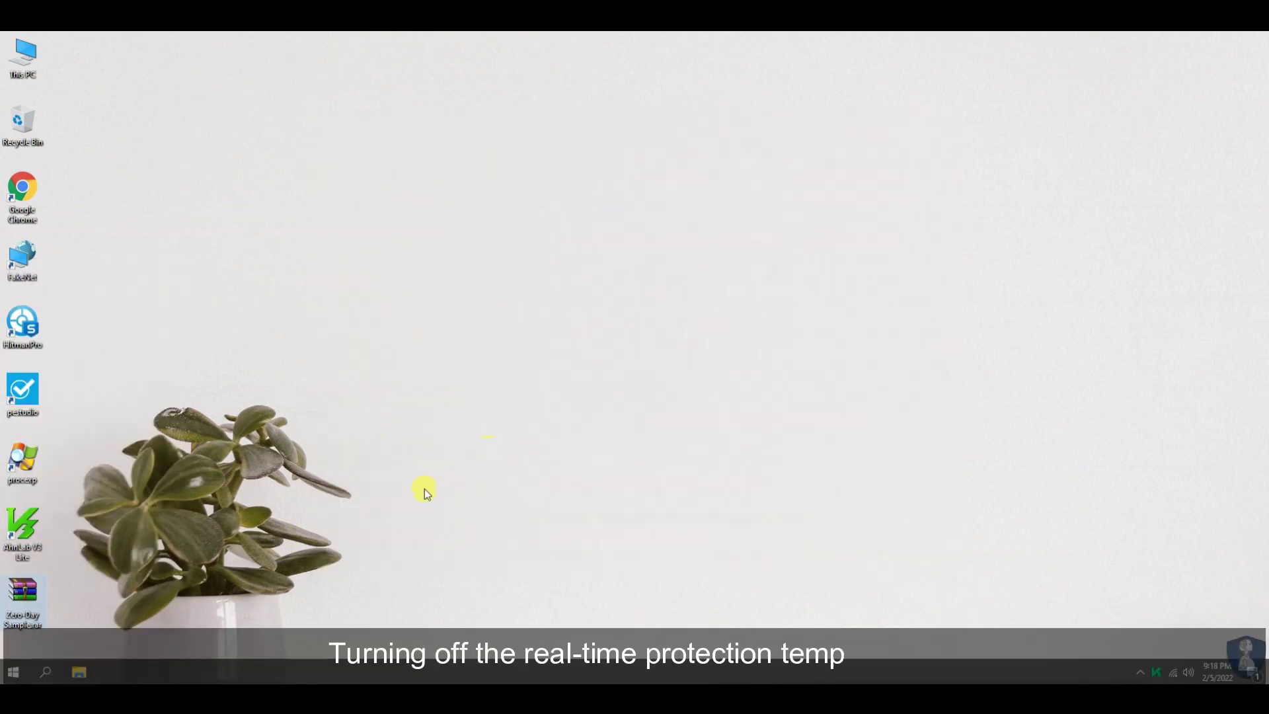
Step: Turn off the real-time protection of AhnLab V3 Lite
right_click(1157, 673)
left_click(1163, 588)
left_click(680, 394)
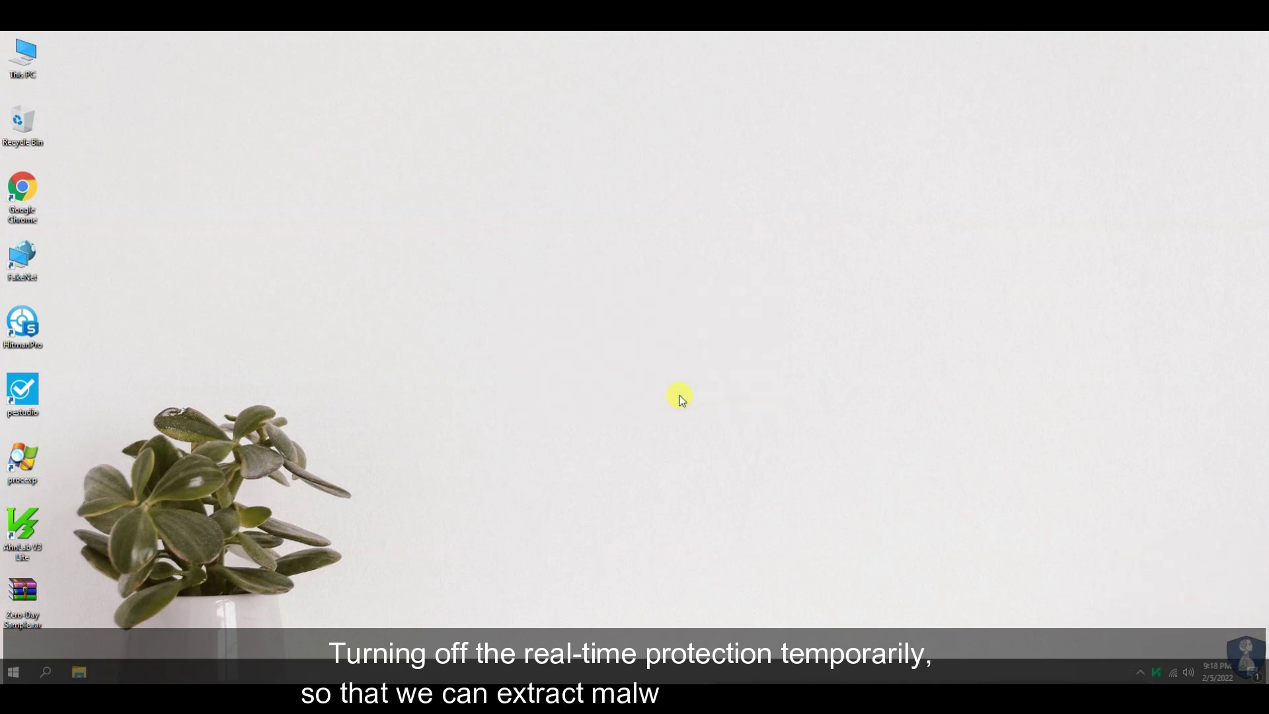
right_click(388, 314)
left_click(413, 357)
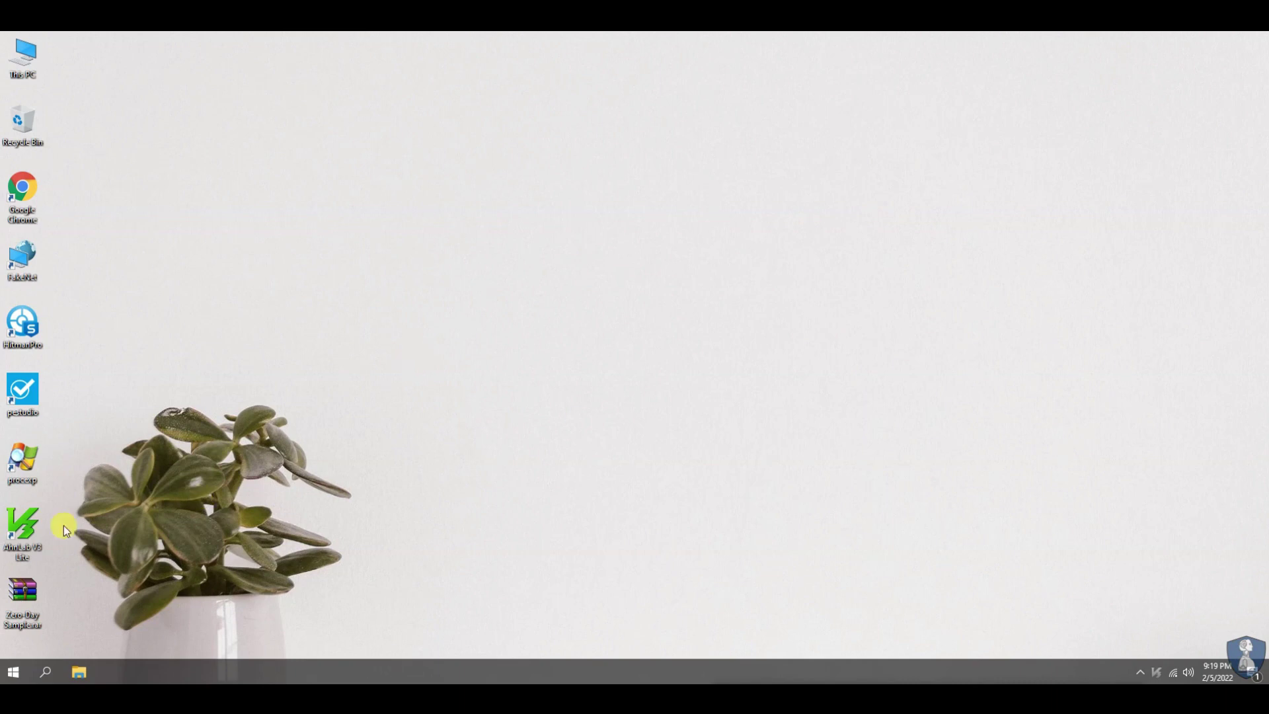
right_click(27, 590)
left_click(140, 337)
left_click(637, 444)
Step: Extract the Zero-Day Sample archive into its own folder on the desktop, entering the archive password
right_click(12, 592)
left_click(91, 326)
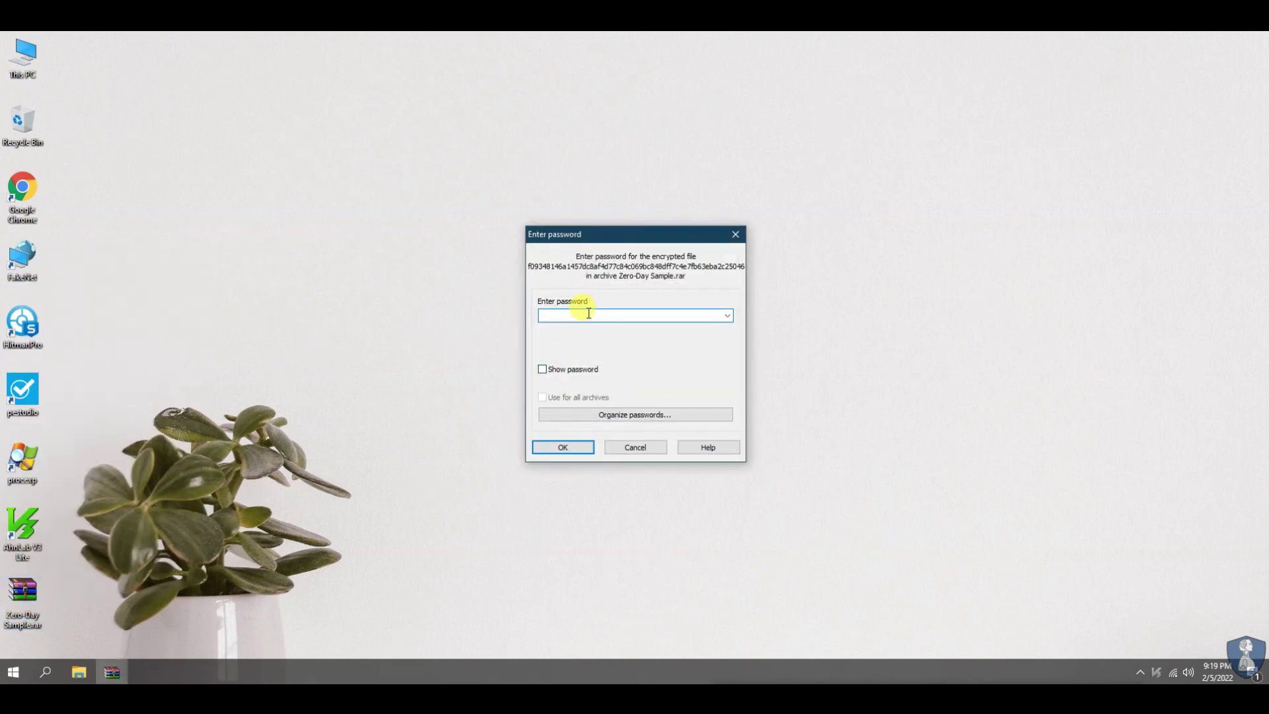
key("Return")
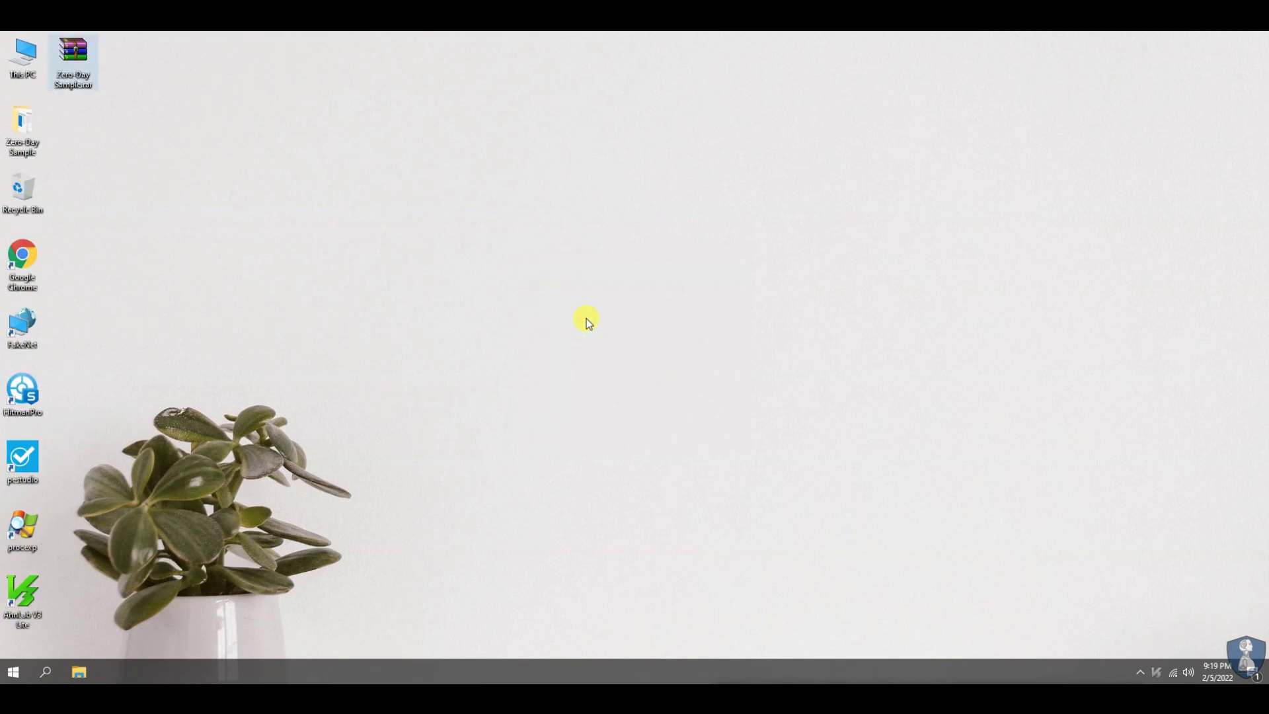
Step: Open the Zero-Day Sample folder in a smaller window, examine the sample files down to MalTester2.exe, and minimize it
double_click(19, 140)
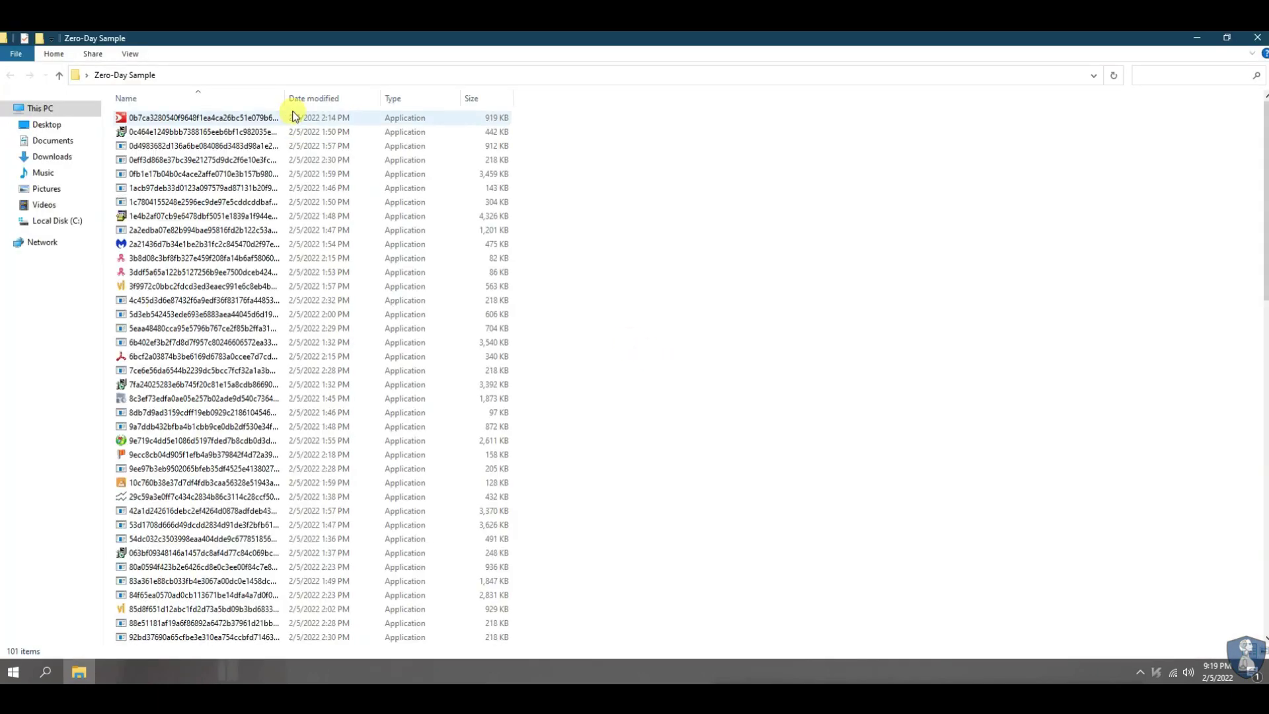
key("super+Down")
left_click_drag(464, 461, 693, 150)
scroll(521, 276, "down", 20)
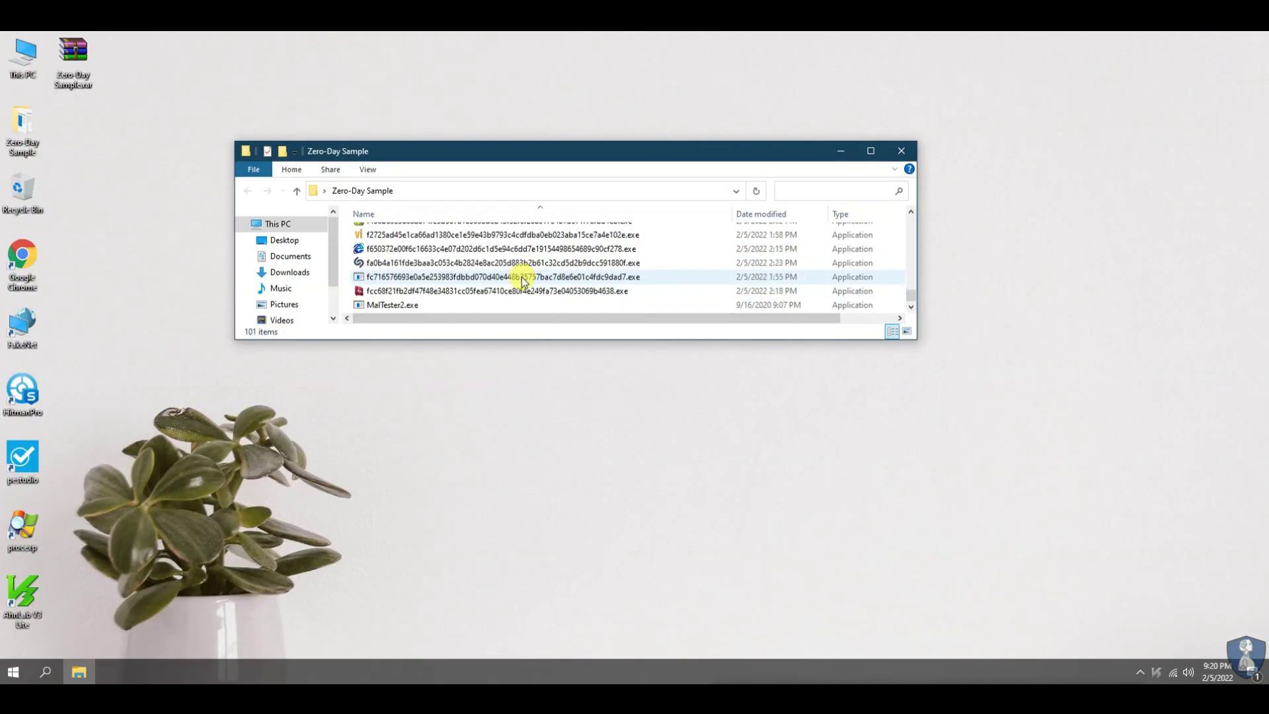
left_click(840, 151)
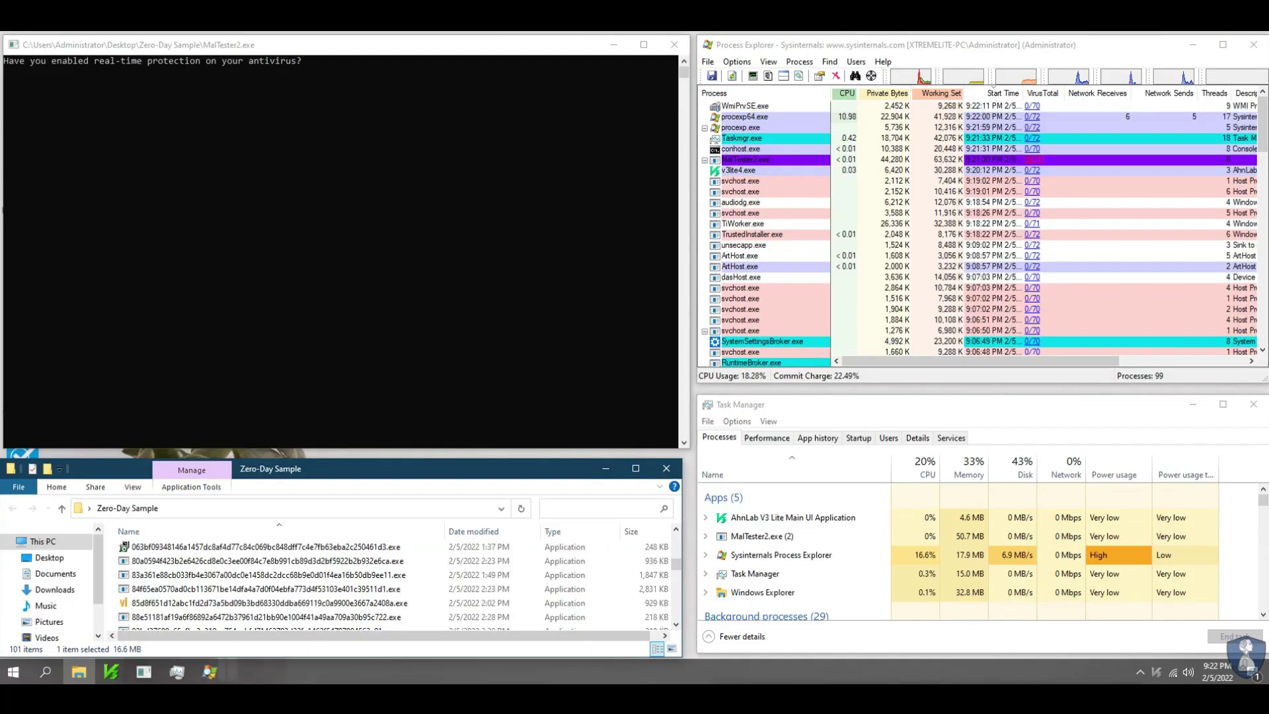
Step: Restore the antivirus protection in AhnLab V3 Lite with Fix Now, and close its window
left_click(111, 671)
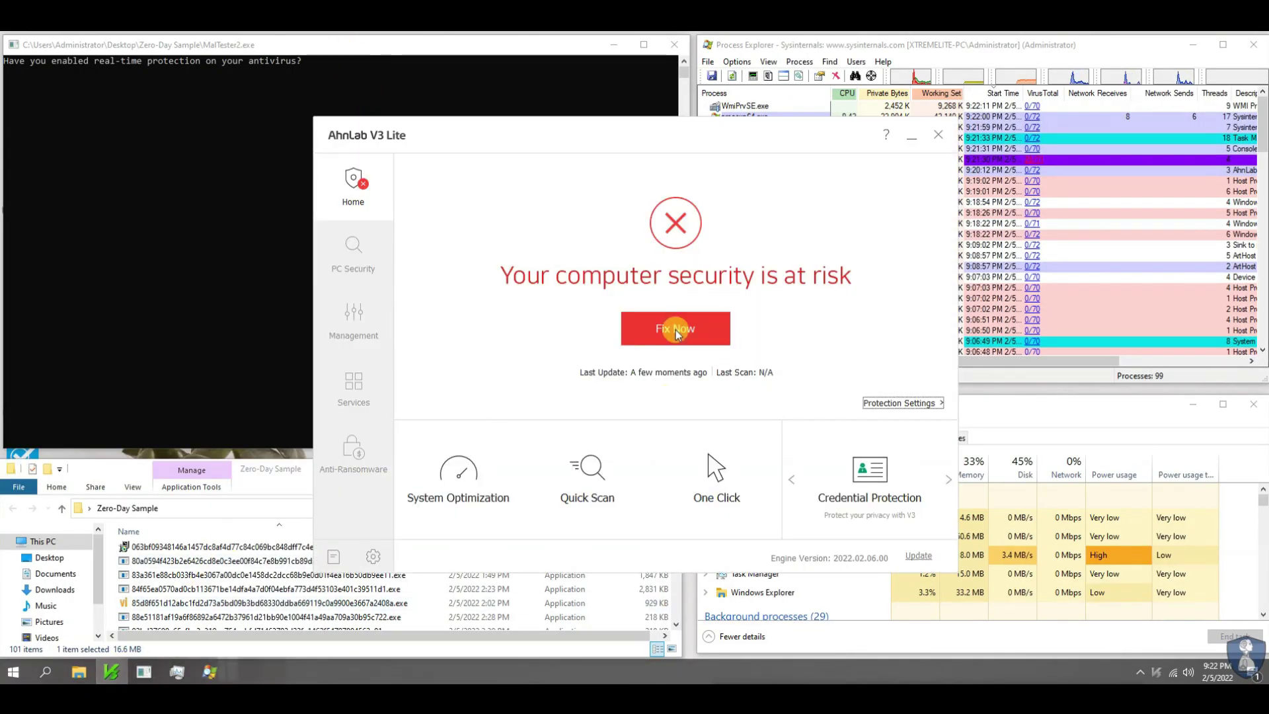
left_click(674, 294)
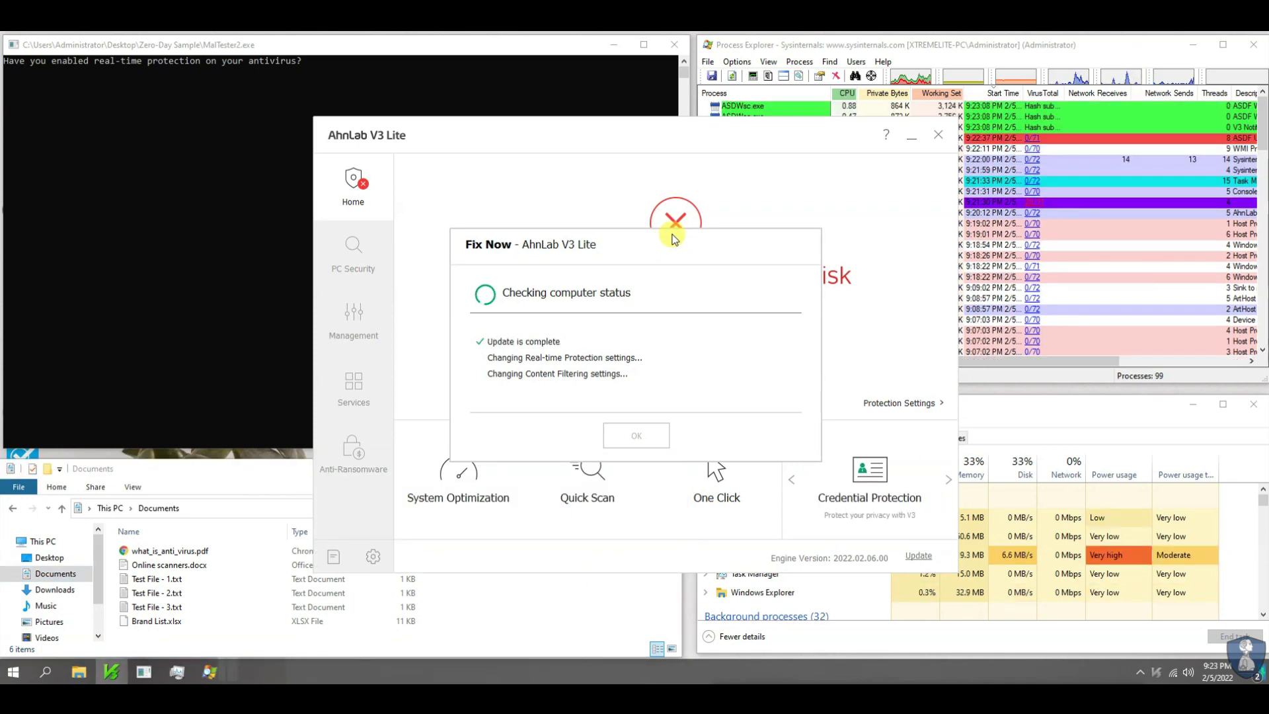
left_click_drag(673, 239, 671, 233)
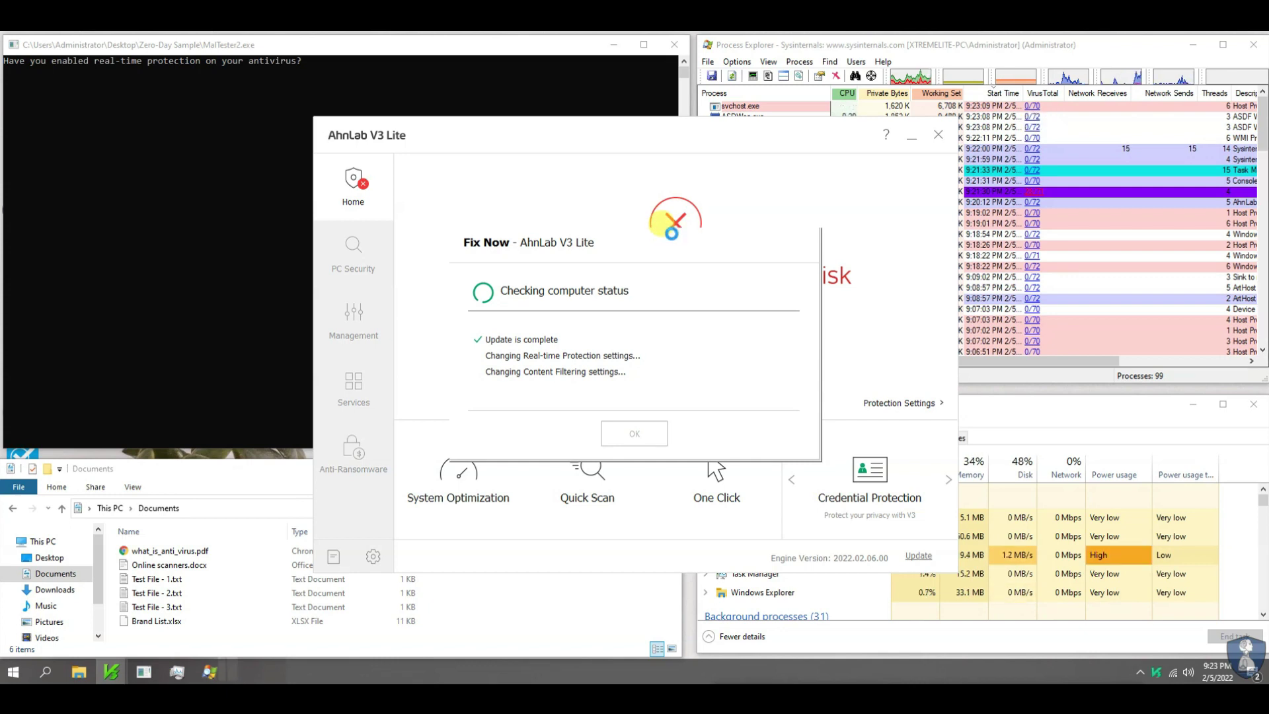
left_click(641, 433)
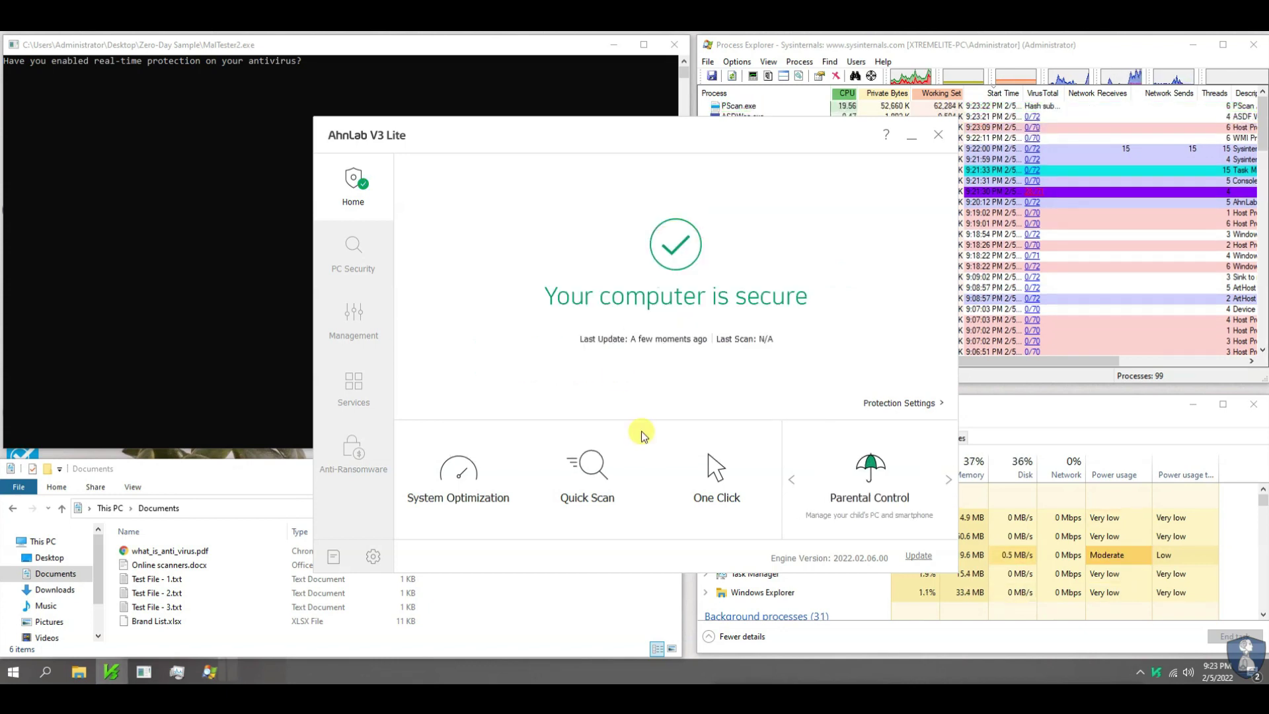
left_click(937, 134)
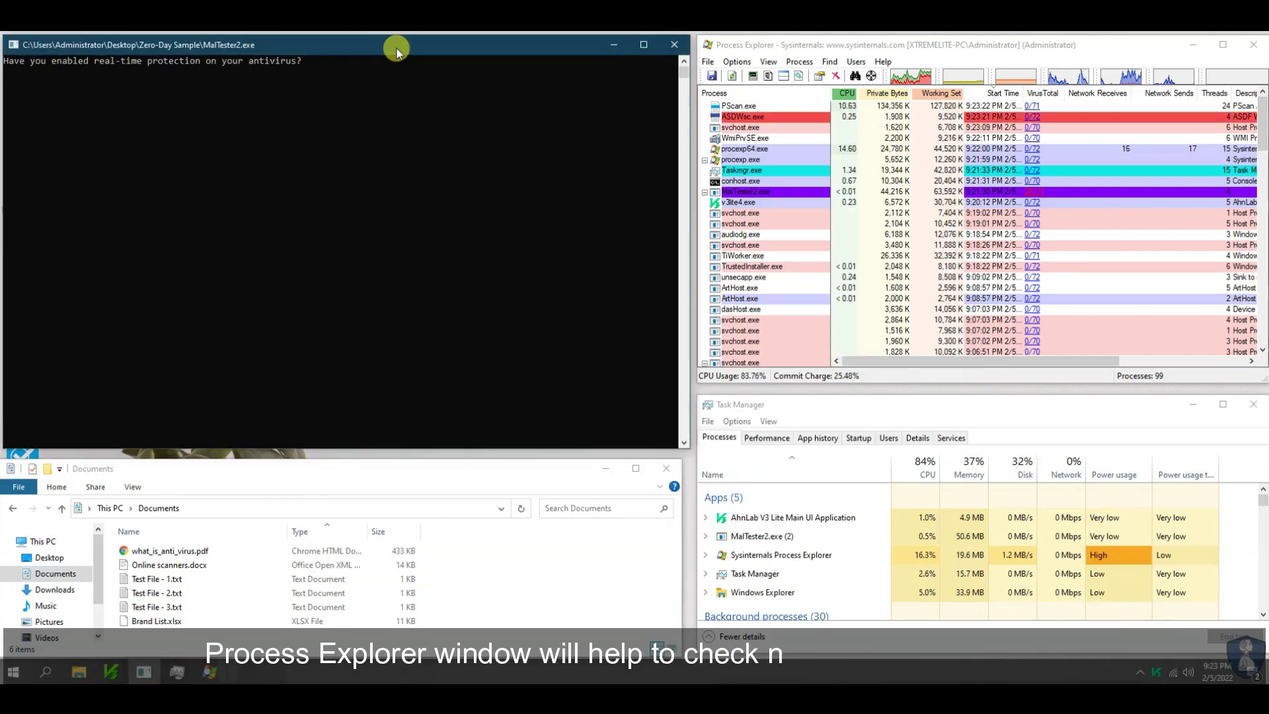
Step: Start the malware execution test in MalTester2 by answering the real-time protection question with y
type("y")
key("Return")
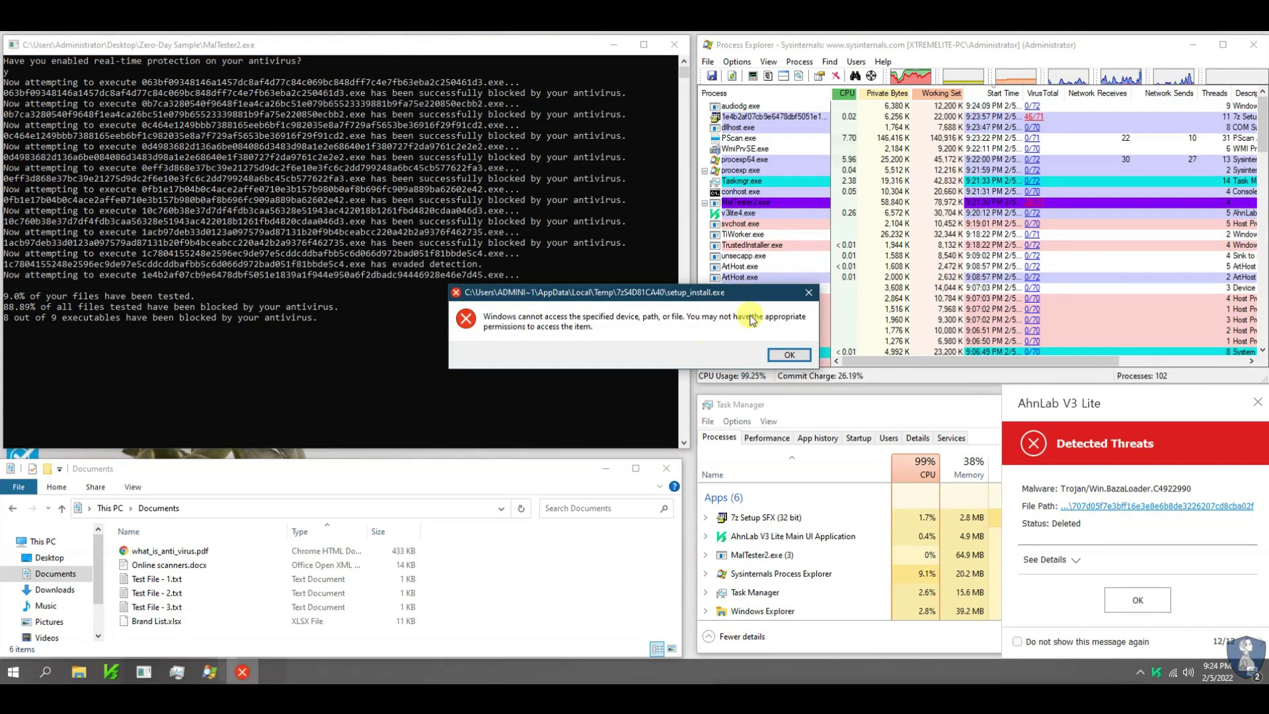
Step: Dismiss the path access error and the setup dialogs raised by the running samples, aborting the tpqfgsmaihufeec Setup prompts
left_click(808, 292)
left_click(684, 324)
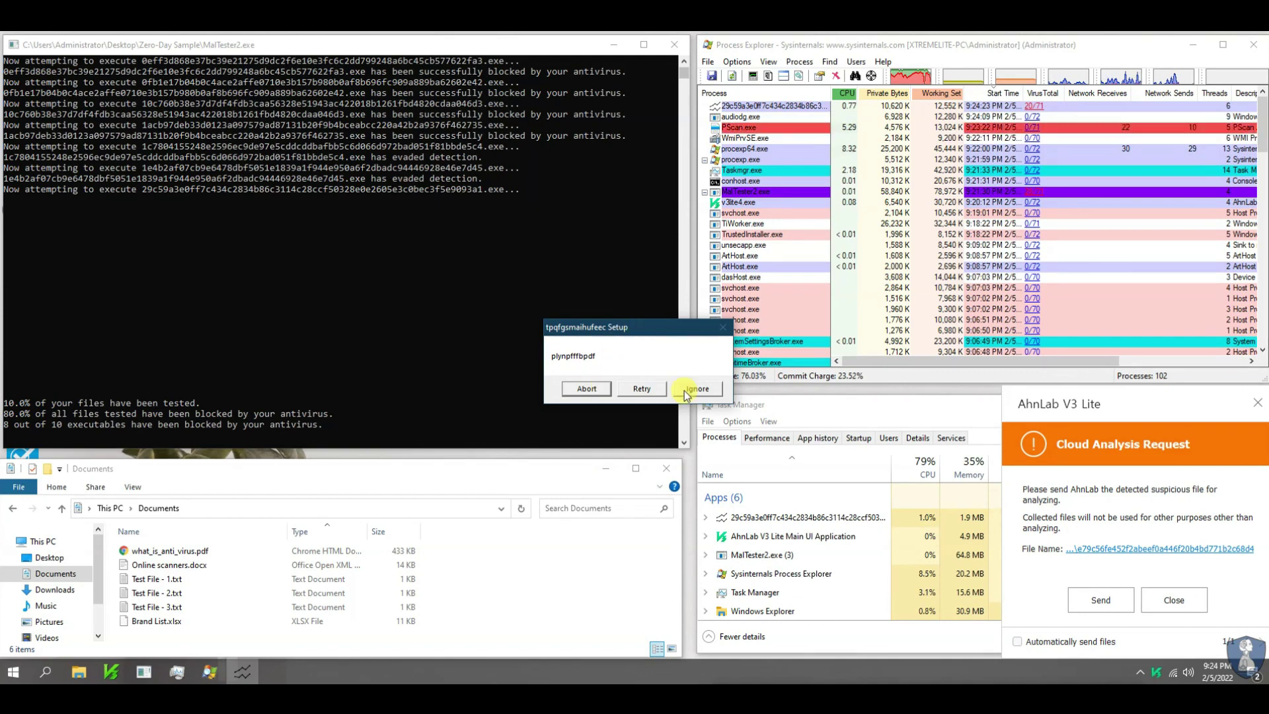
left_click(586, 389)
left_click(593, 390)
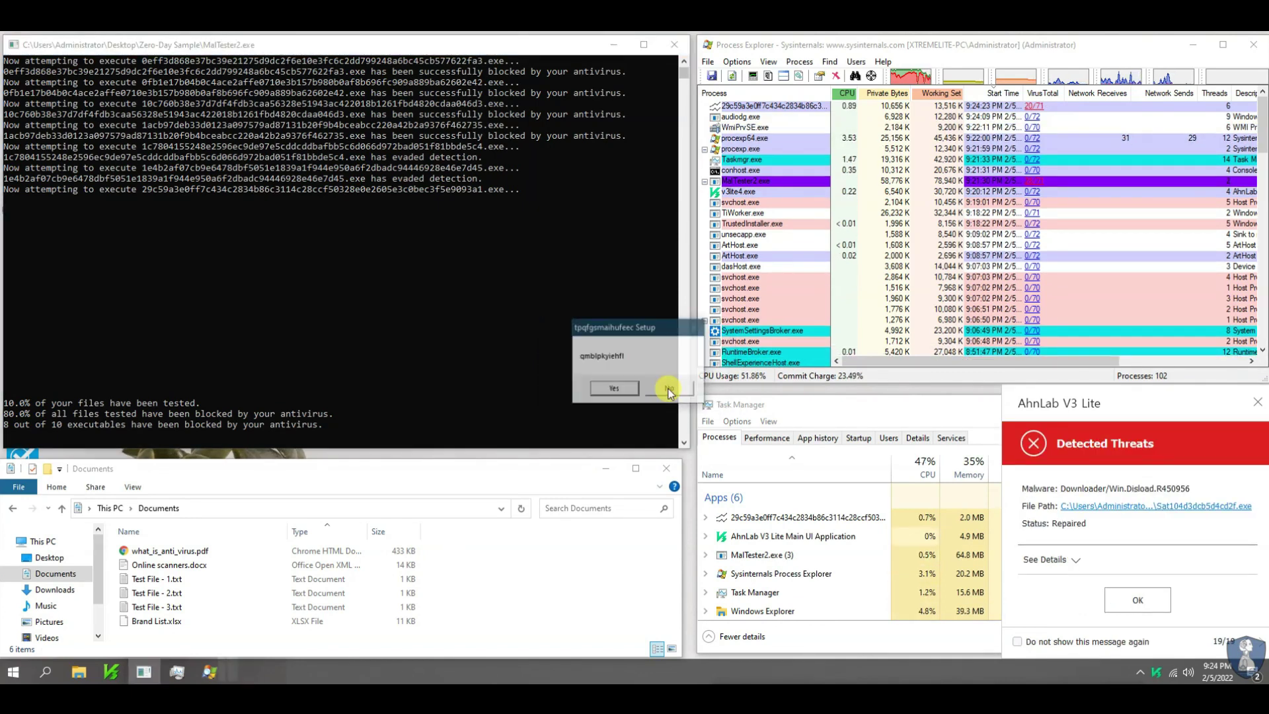
left_click(667, 389)
left_click(678, 394)
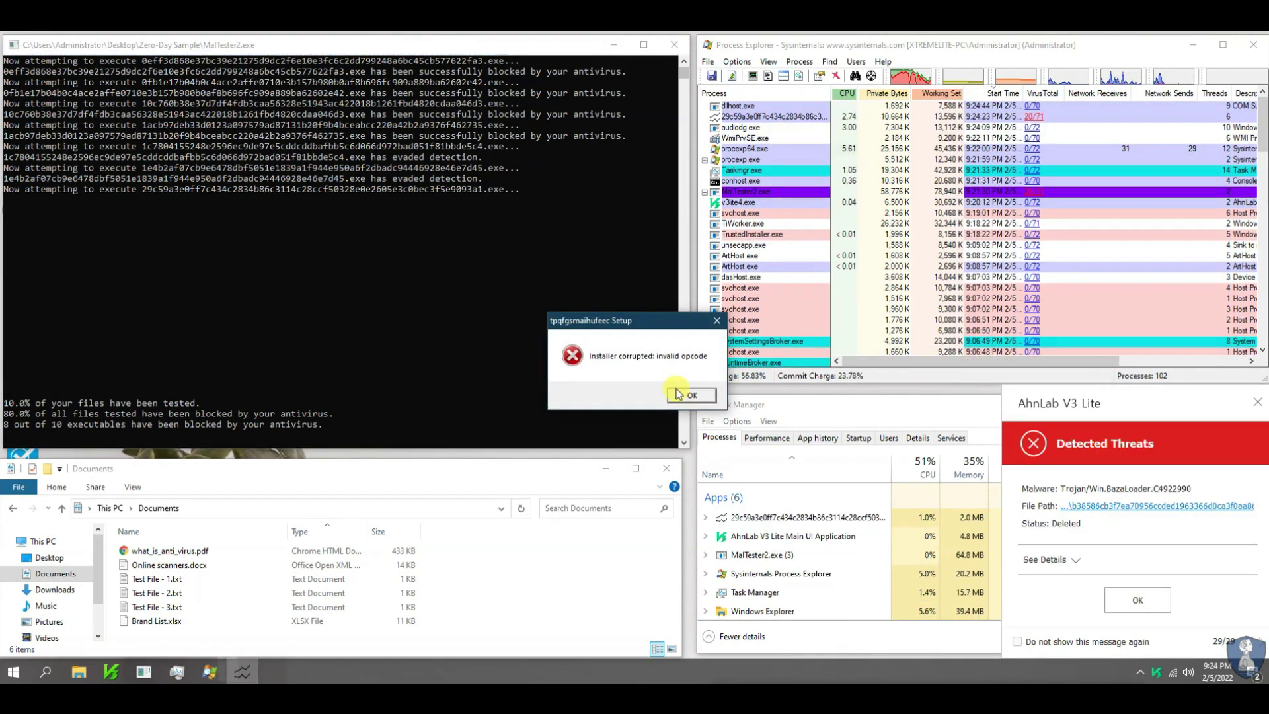
left_click(687, 393)
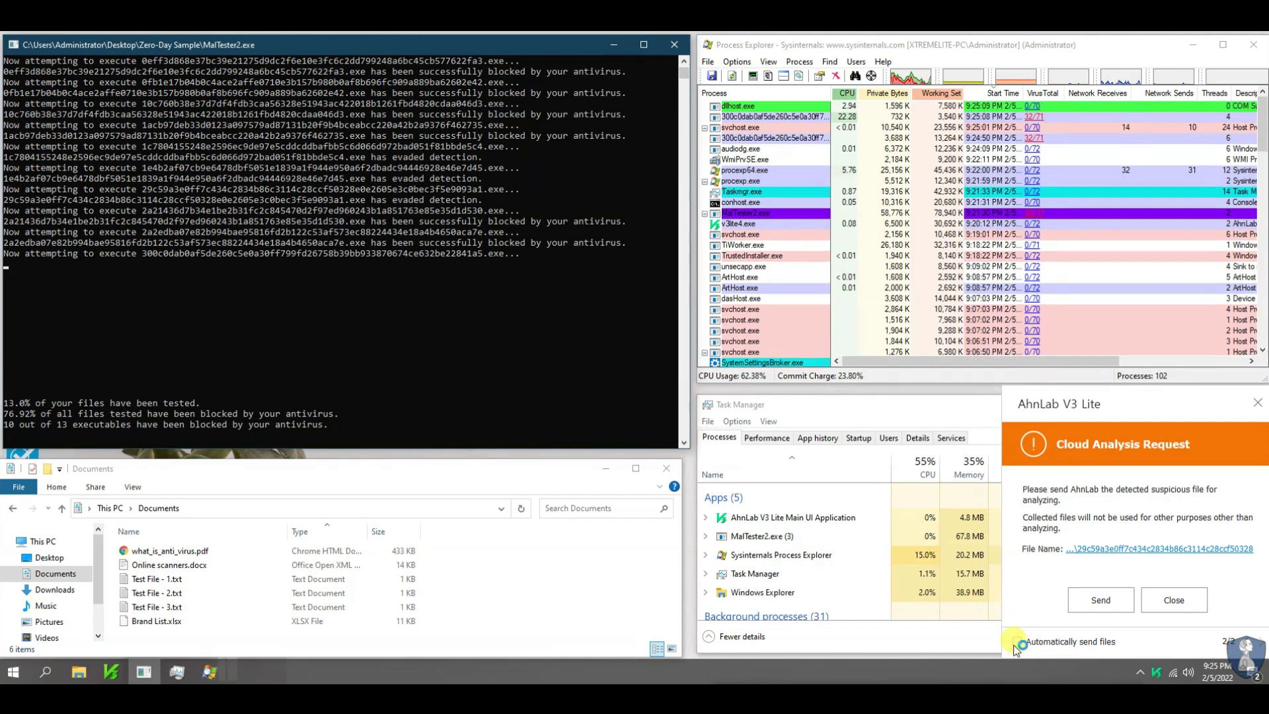
Step: Enable automatic sending of suspicious files in the AhnLab V3 Lite Cloud Analysis Request, and dismiss the queued requests and threat notifications
left_click(1134, 599)
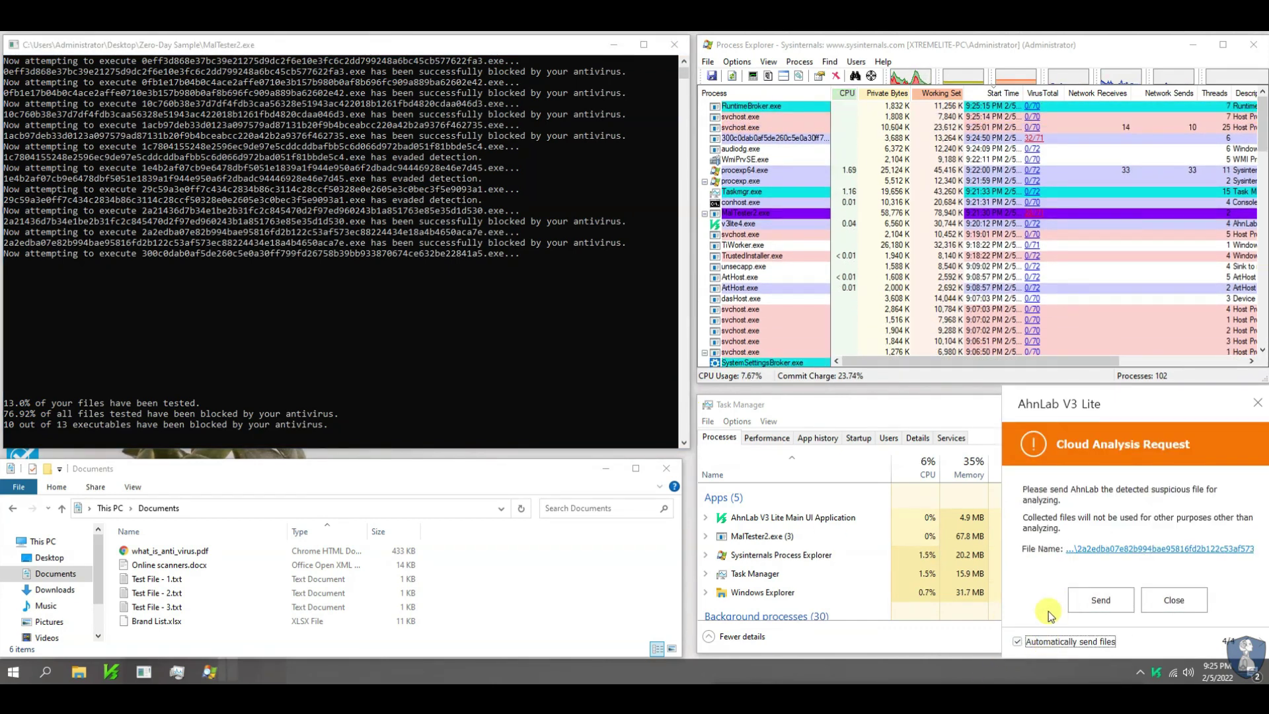
left_click(1174, 599)
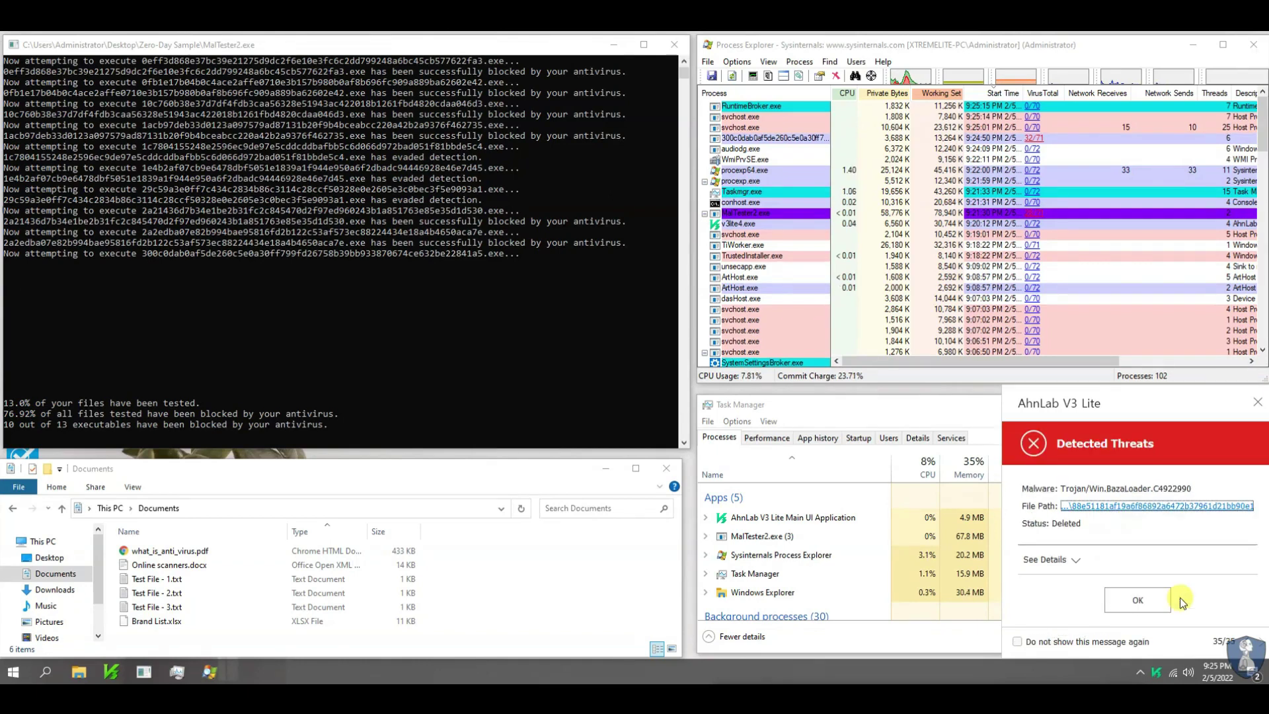
left_click(1162, 602)
left_click(1162, 602)
left_click(1162, 602)
left_click(1162, 601)
left_click(1162, 602)
left_click(1162, 602)
left_click(1162, 601)
left_click(1162, 601)
left_click(1162, 601)
left_click(1162, 602)
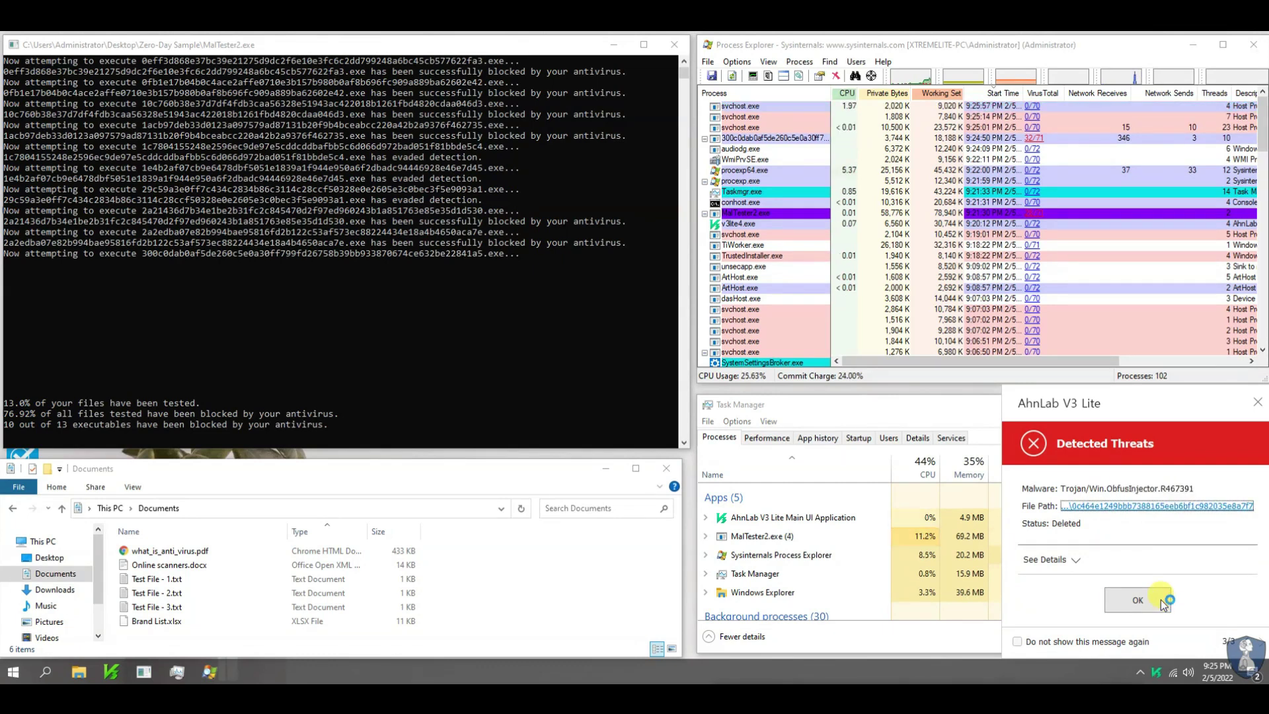
left_click(1162, 602)
left_click(1161, 602)
left_click(1161, 602)
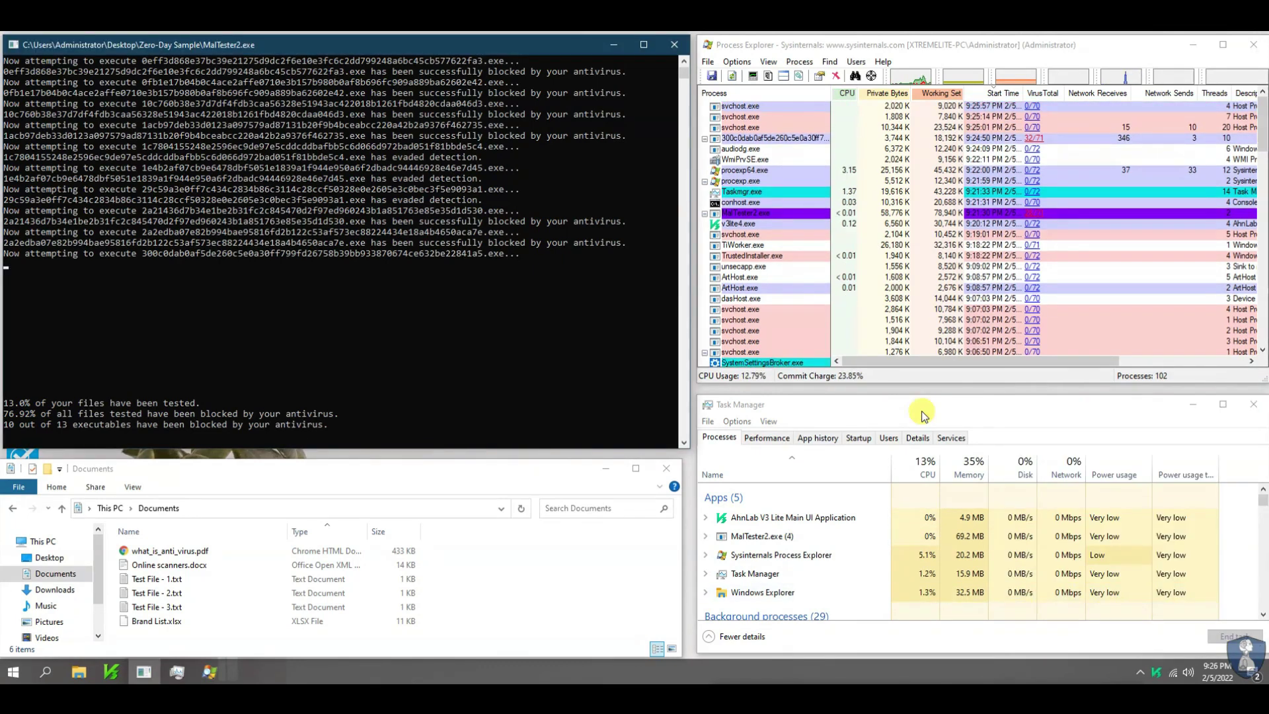
Step: Inspect the network activity of the running 300c0dab sample in Process Explorer and expand the AhnLab V3 Lite entry in Task Manager
left_click(1123, 138)
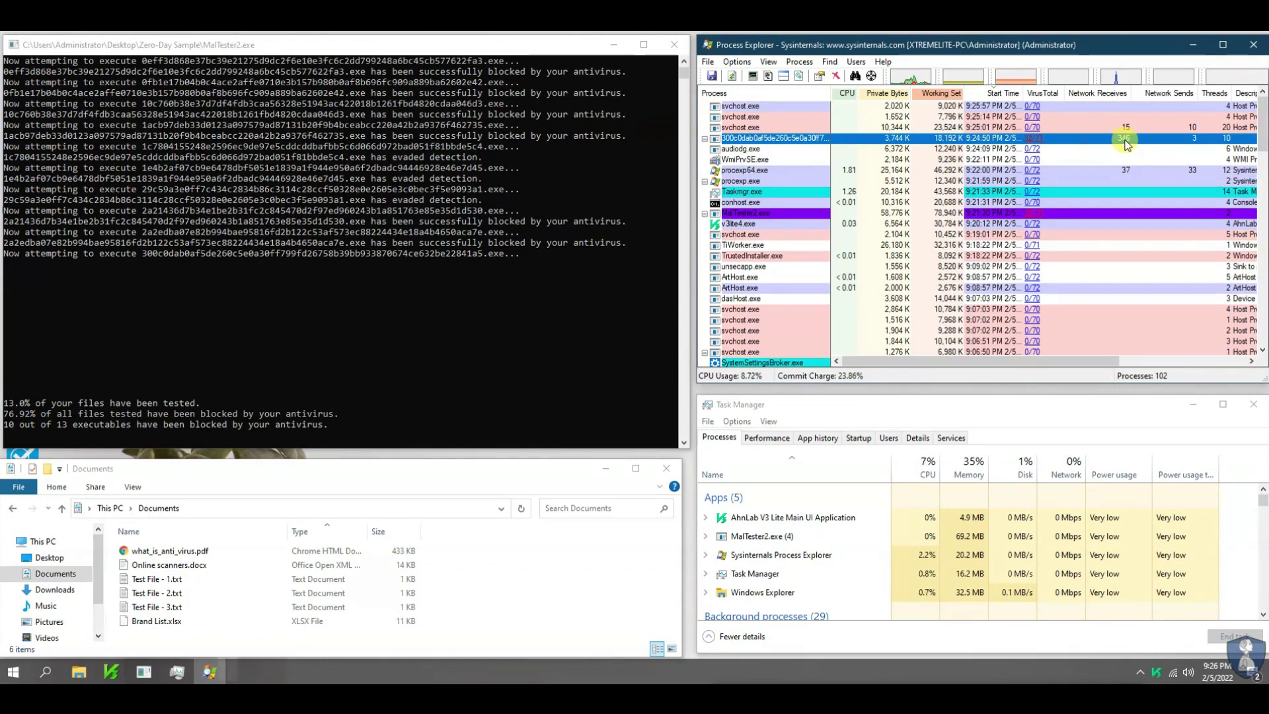
left_click(705, 519)
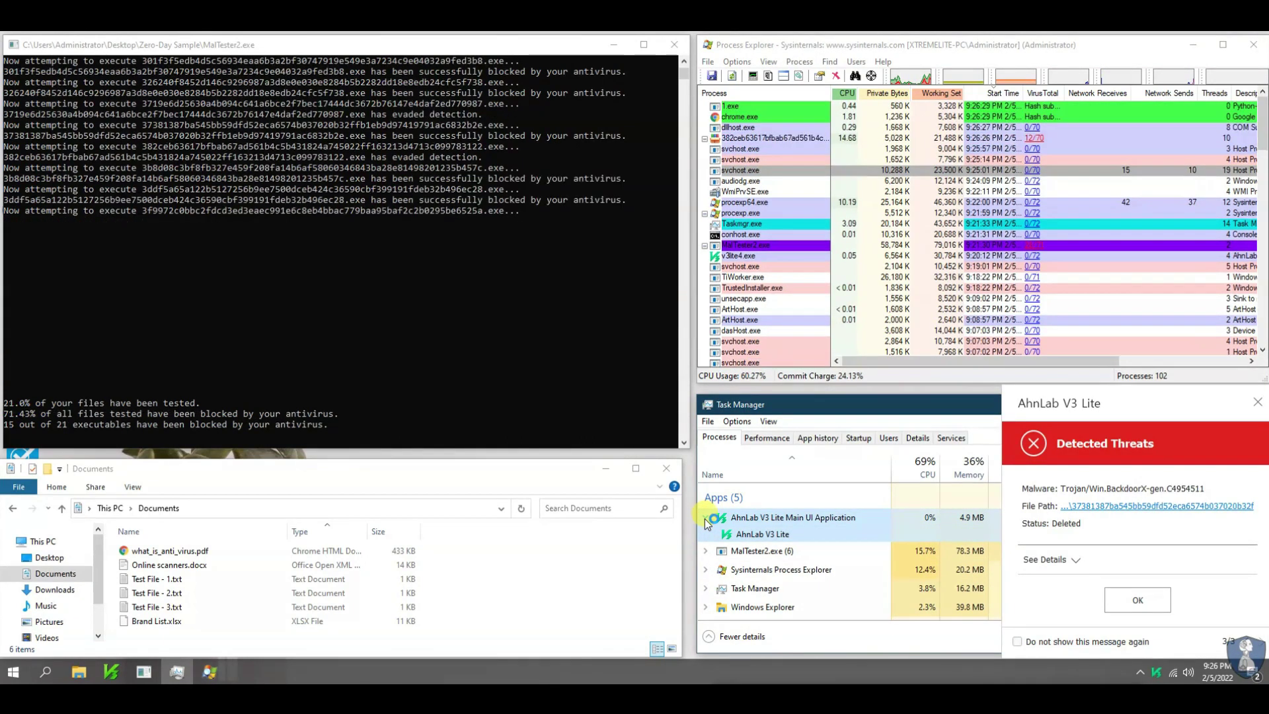
left_click(762, 323)
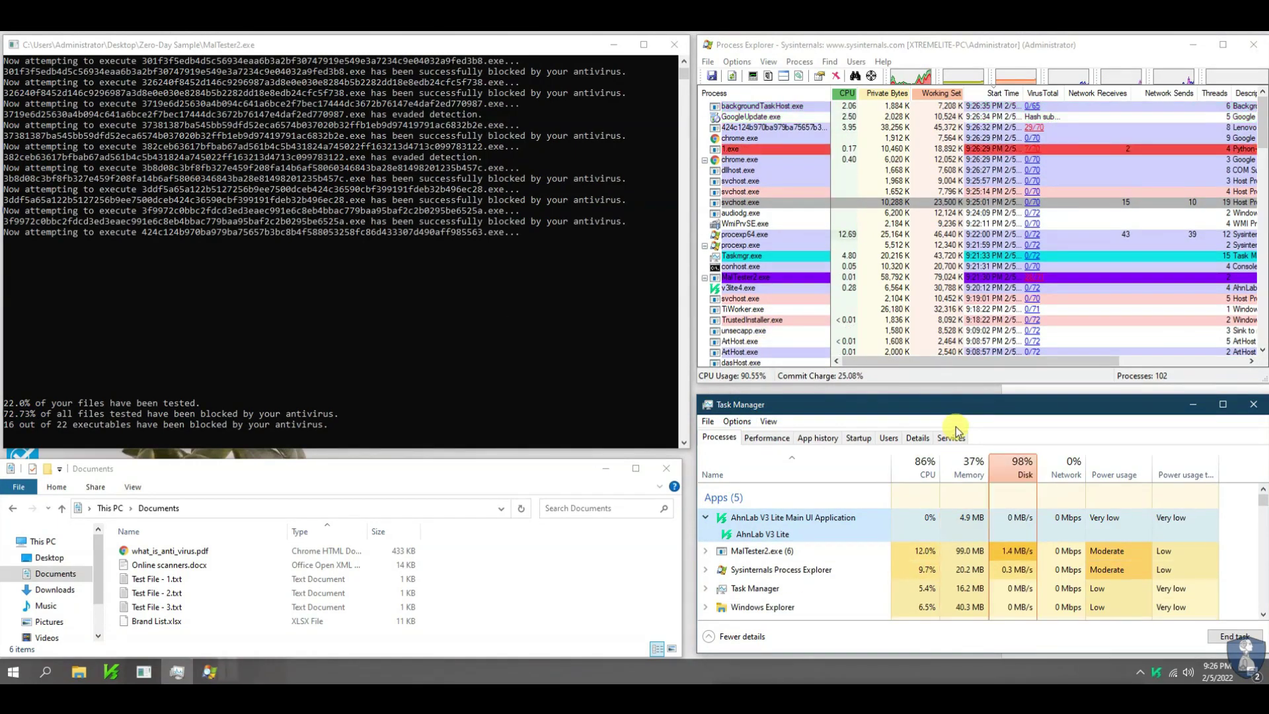
Step: Sort Task Manager's processes by disk usage, and re-sort them by CPU usage
left_click(1013, 467)
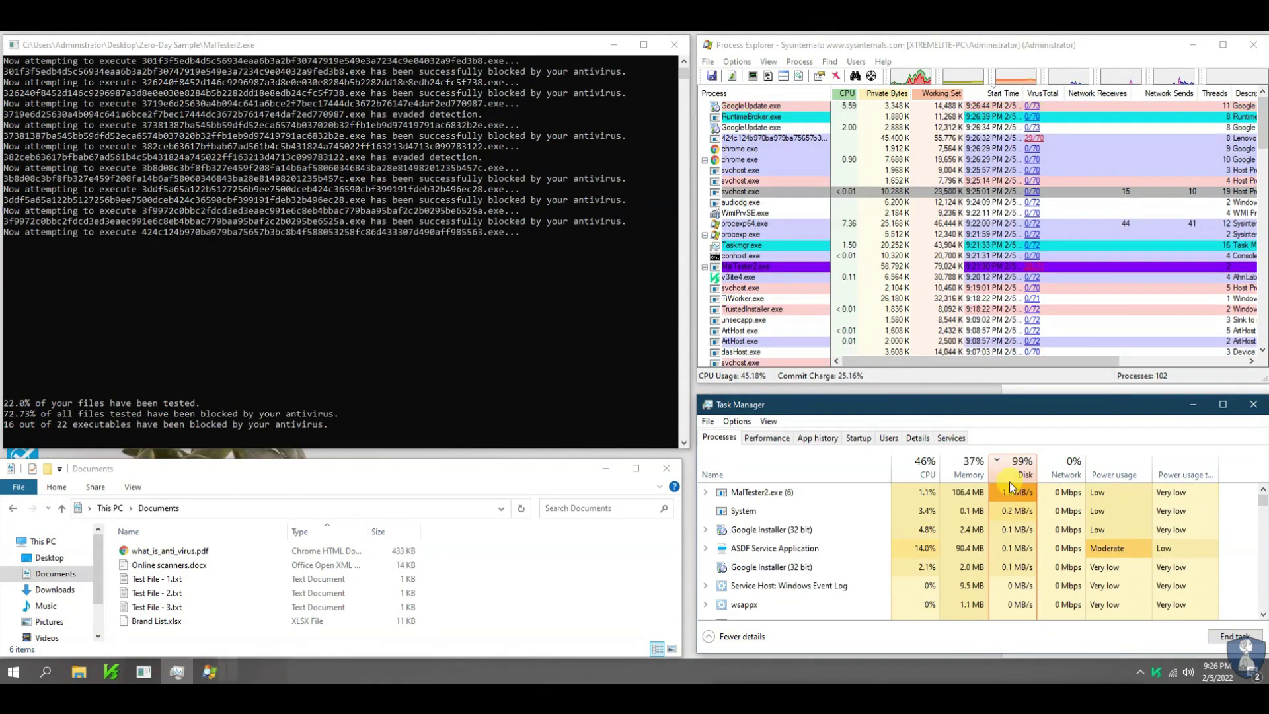
left_click(918, 411)
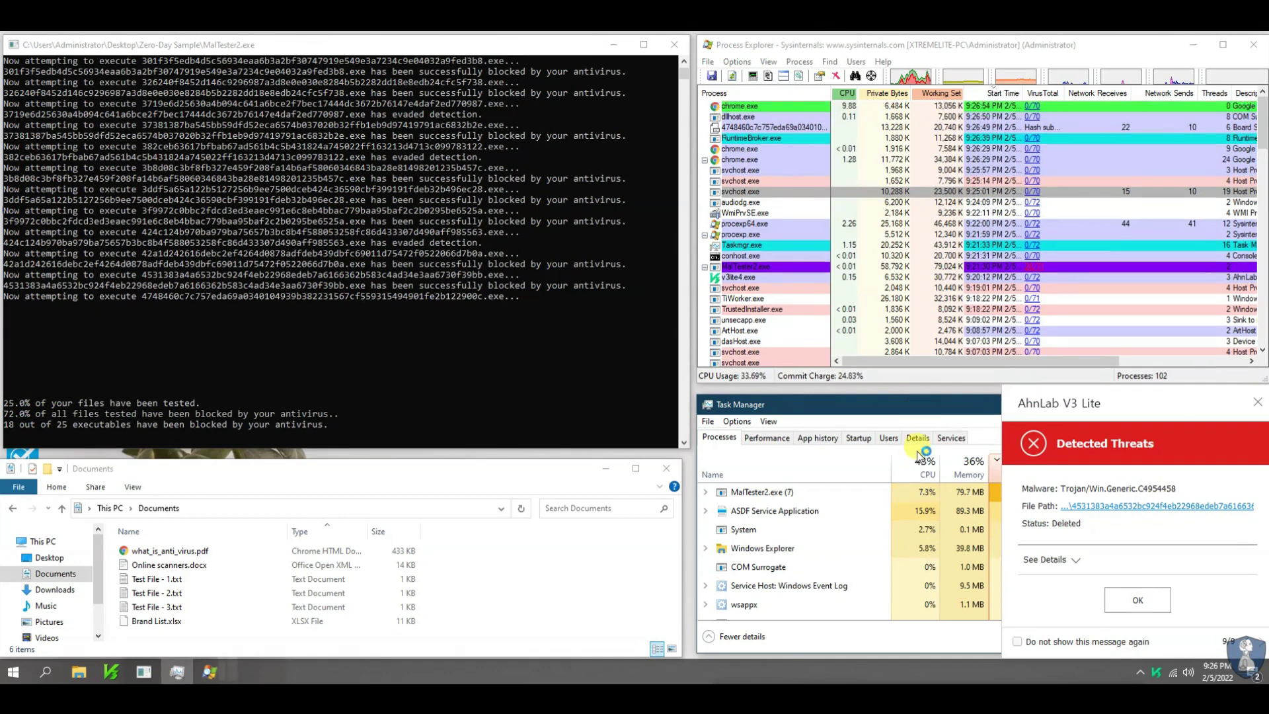
left_click(917, 466)
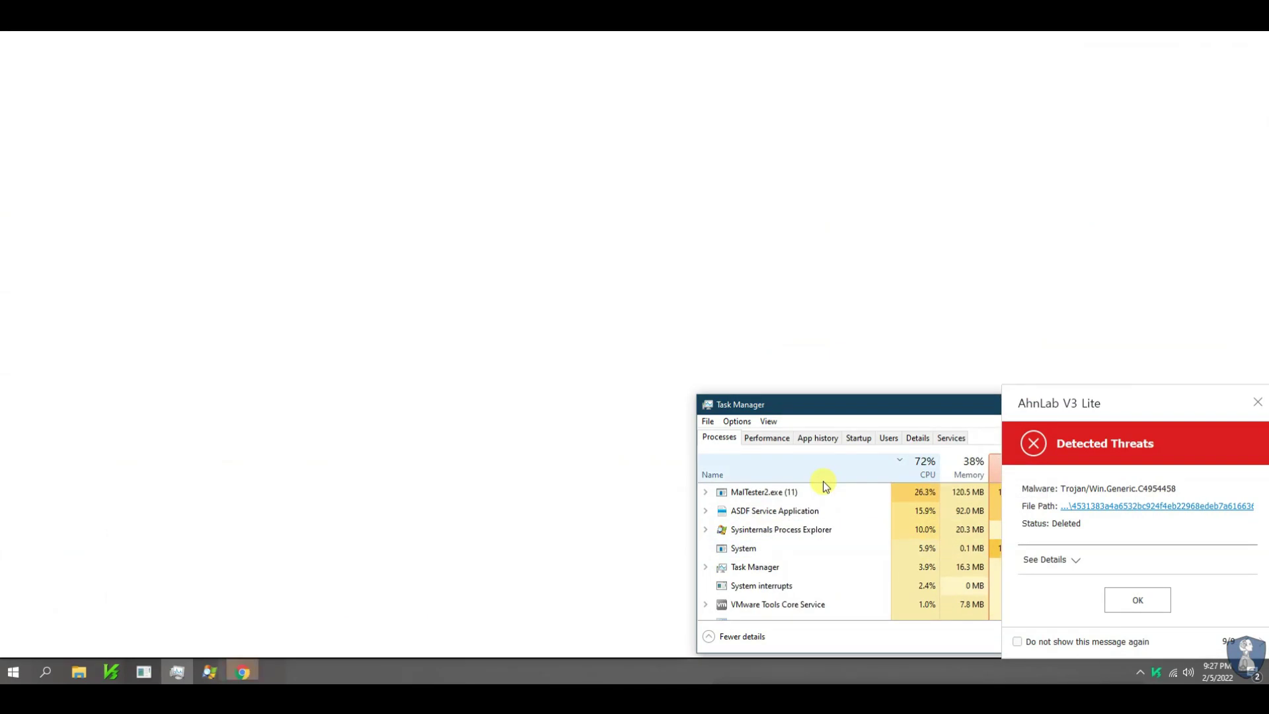
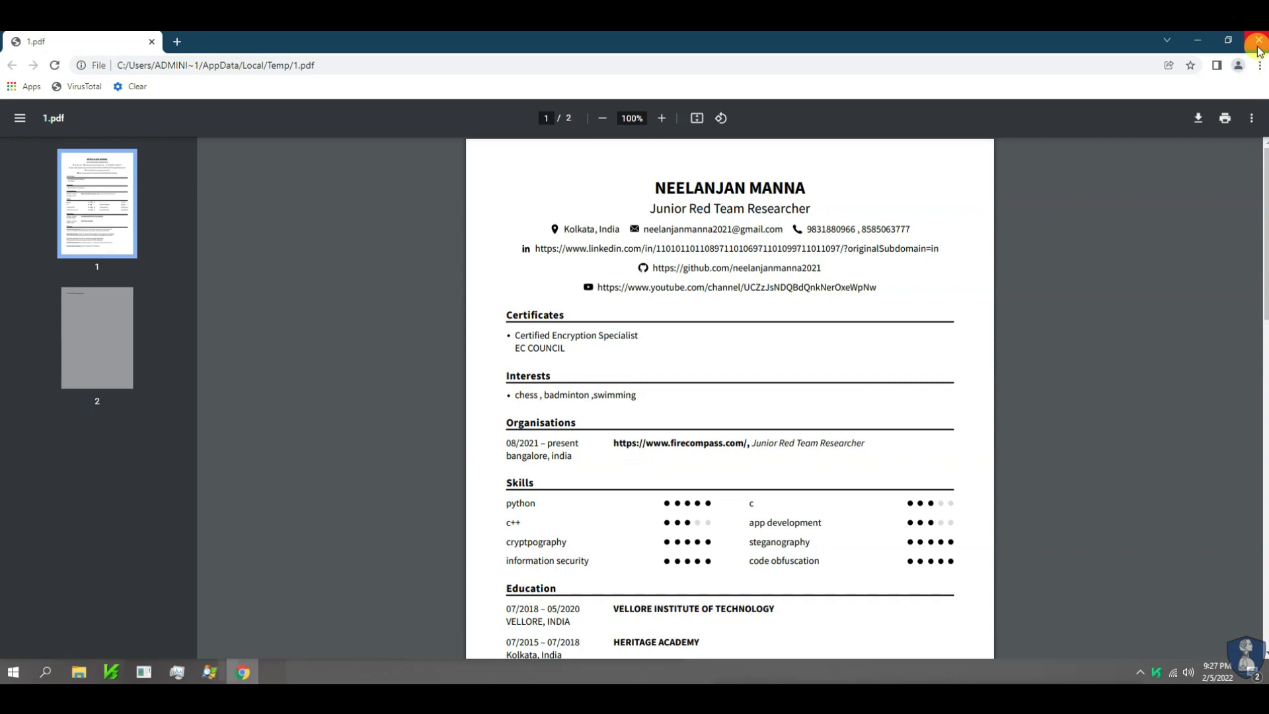
Step: Close the 1.pdf and iplogger.org browser windows and the application and installer dialogs launched by the samples
left_click(1258, 43)
left_click(671, 396)
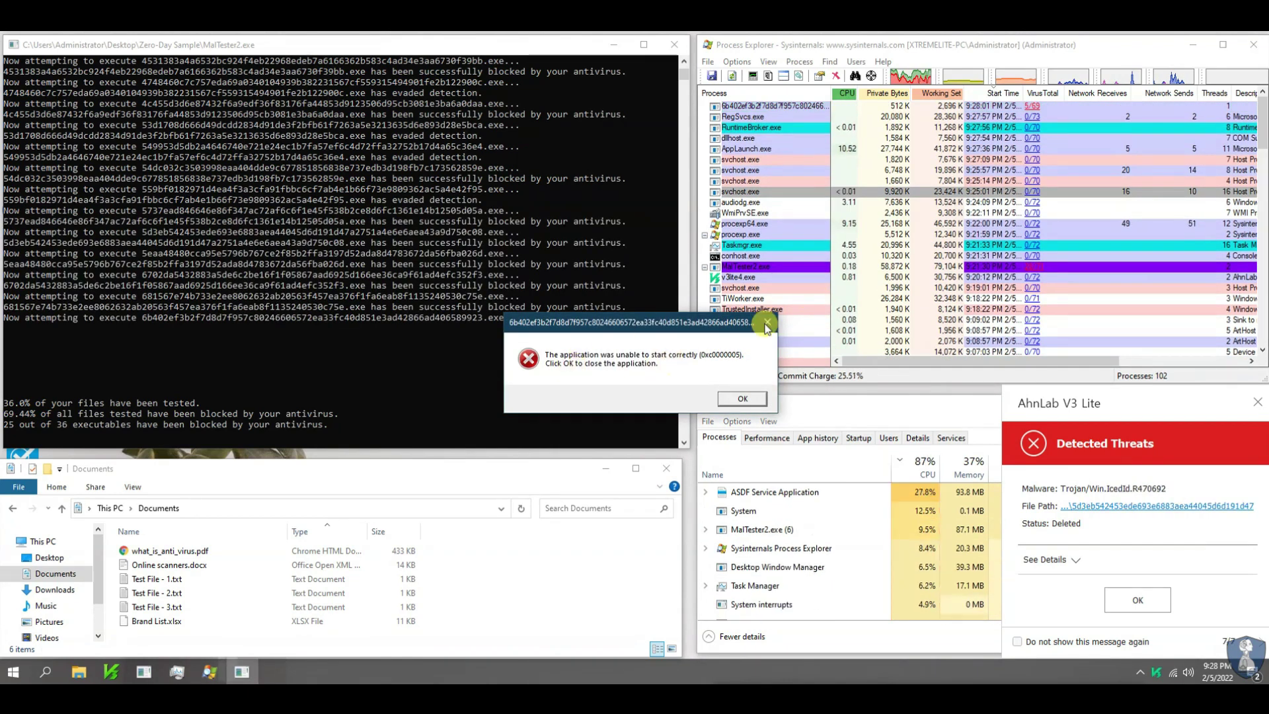
left_click(766, 324)
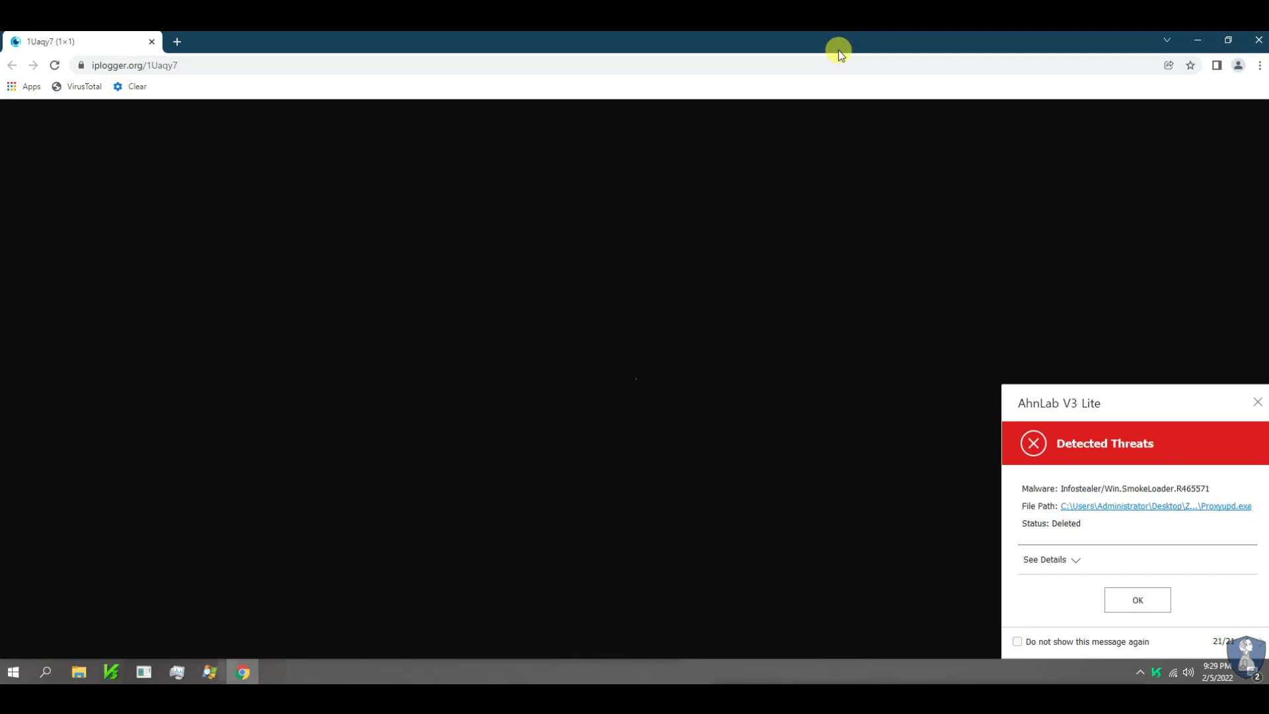
left_click(736, 399)
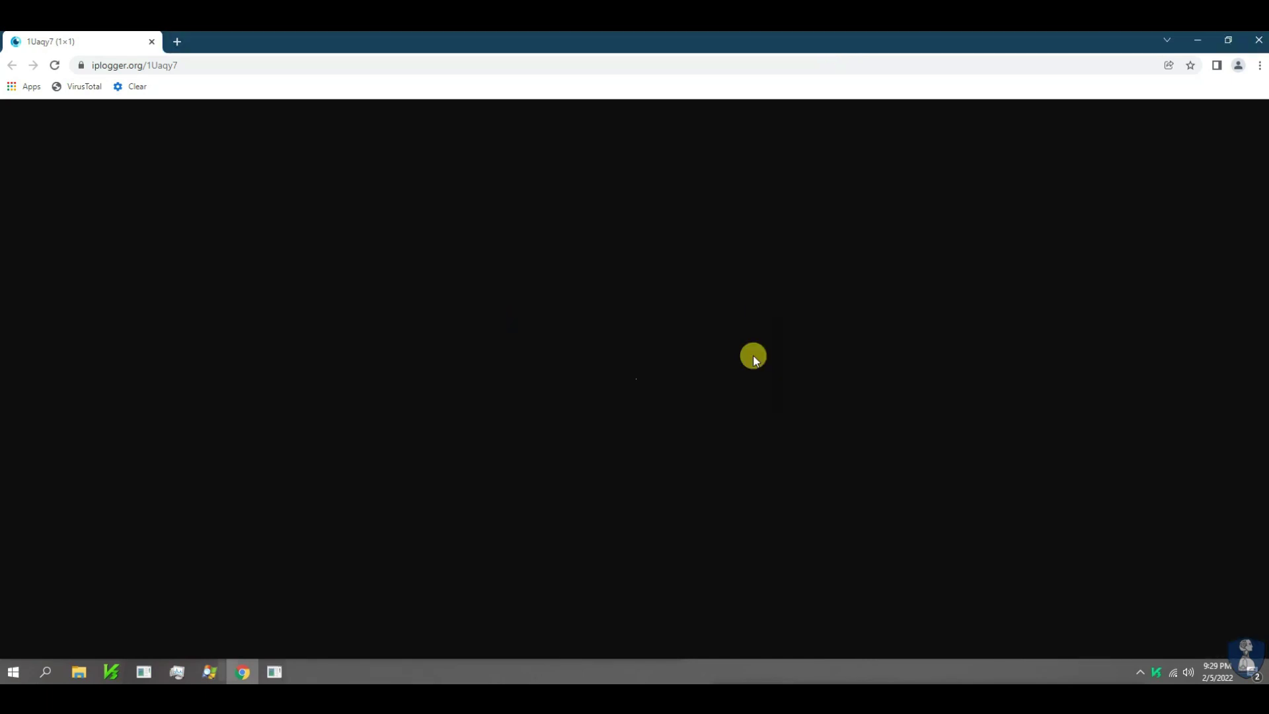
left_click(1259, 44)
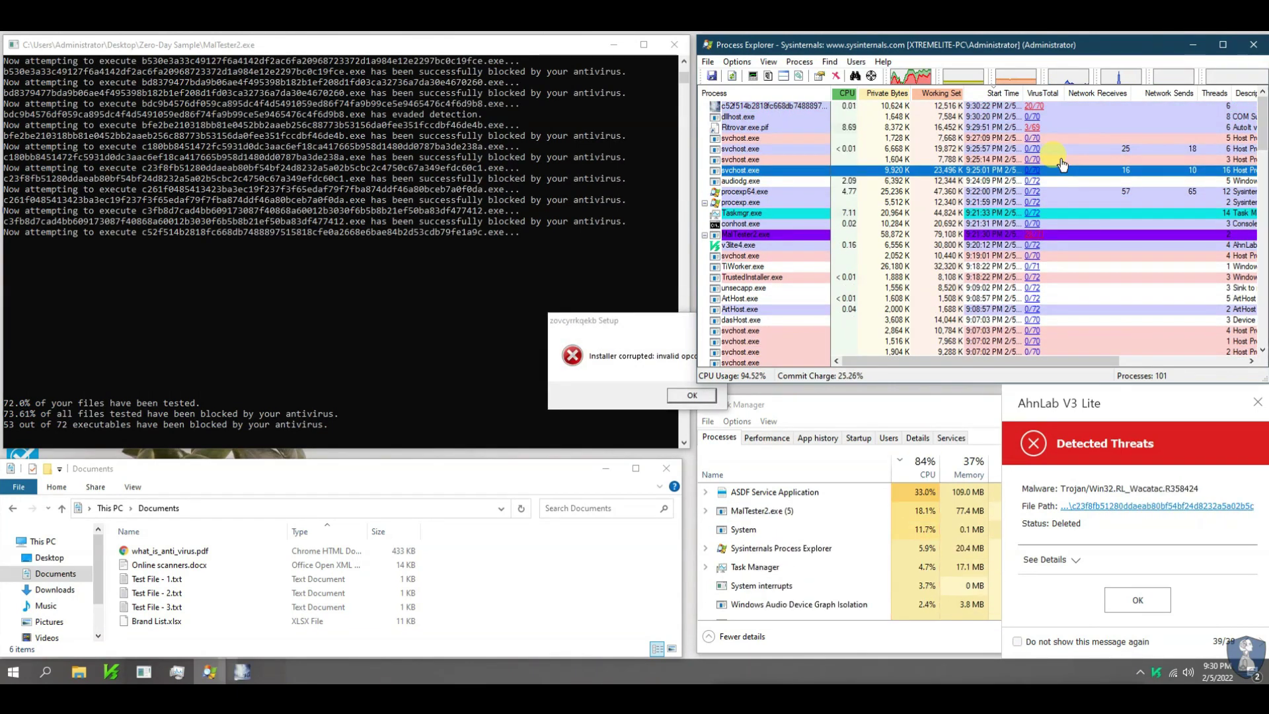
left_click(669, 327)
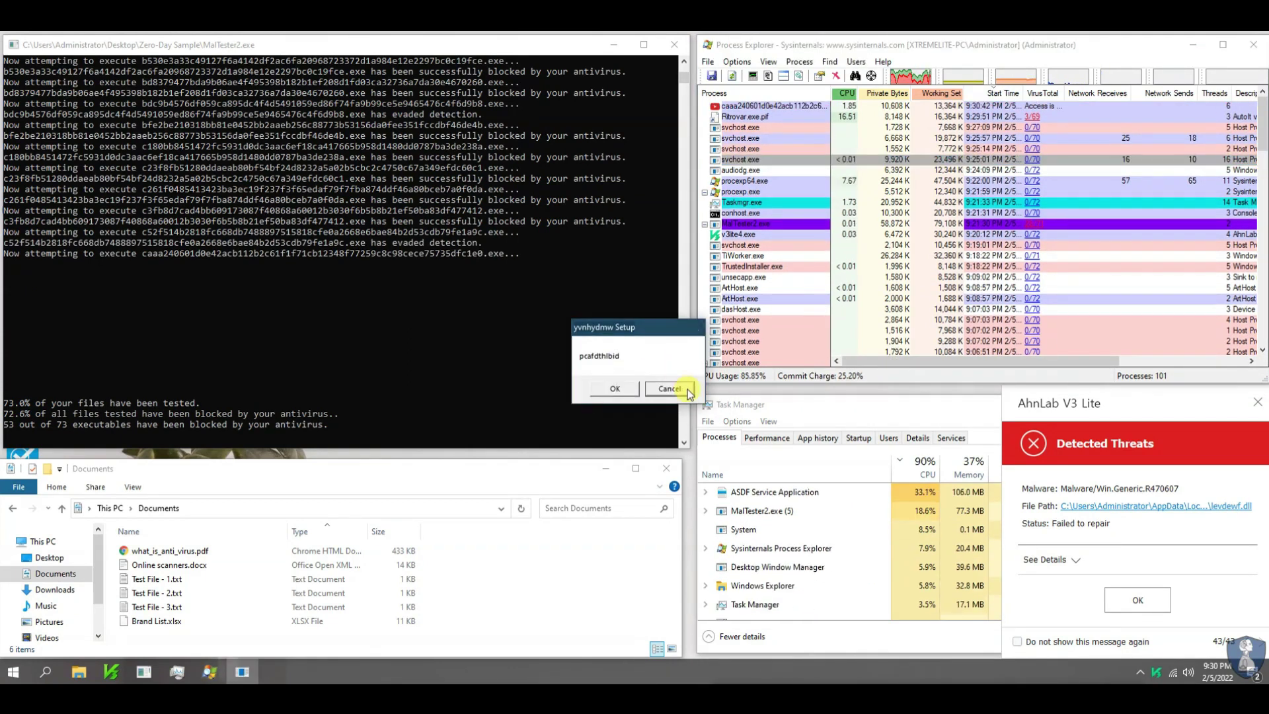
left_click(690, 391)
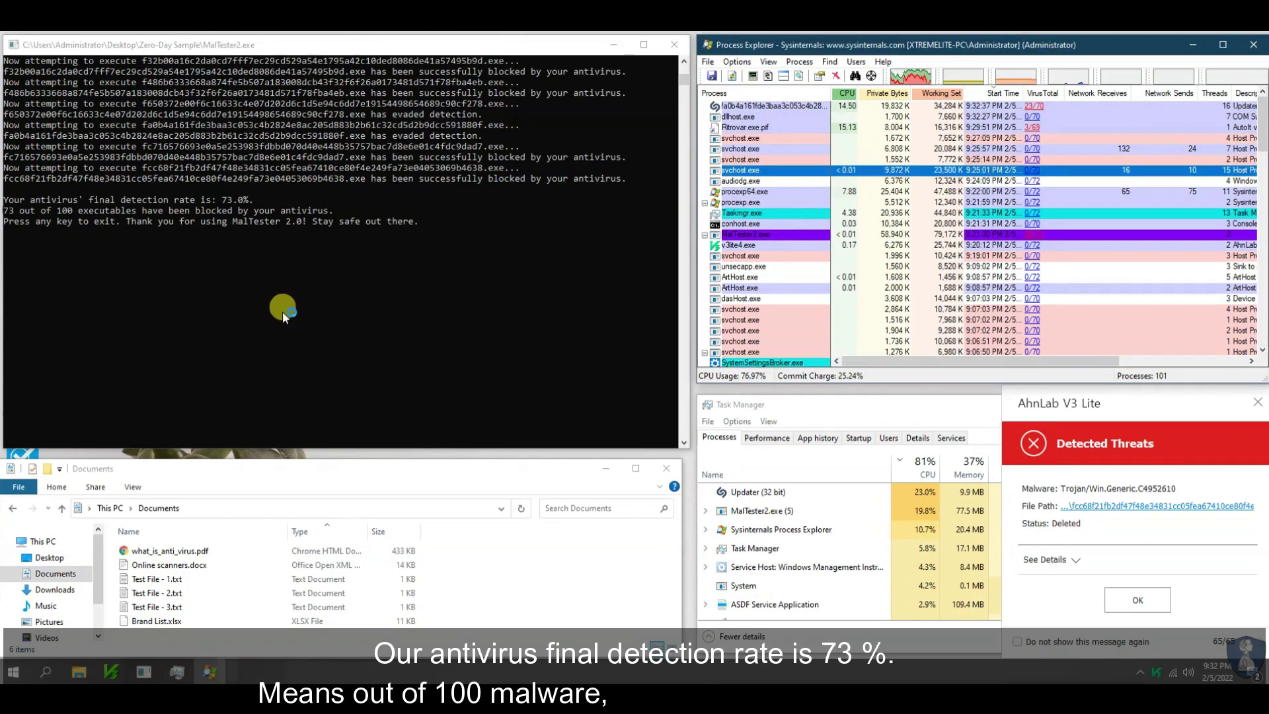
Step: Examine the final detection rate and blocked executable count in the MalTester2 console, and exit the tester
left_click(504, 45)
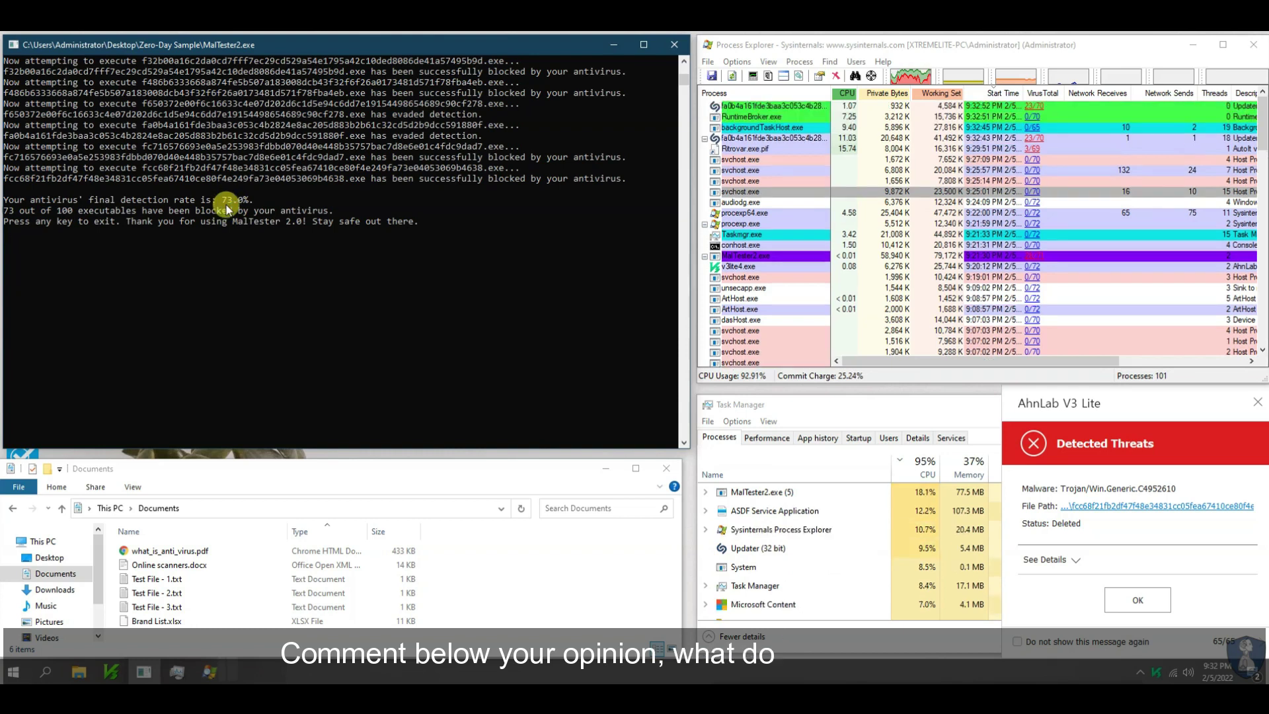
left_click_drag(221, 199, 244, 200)
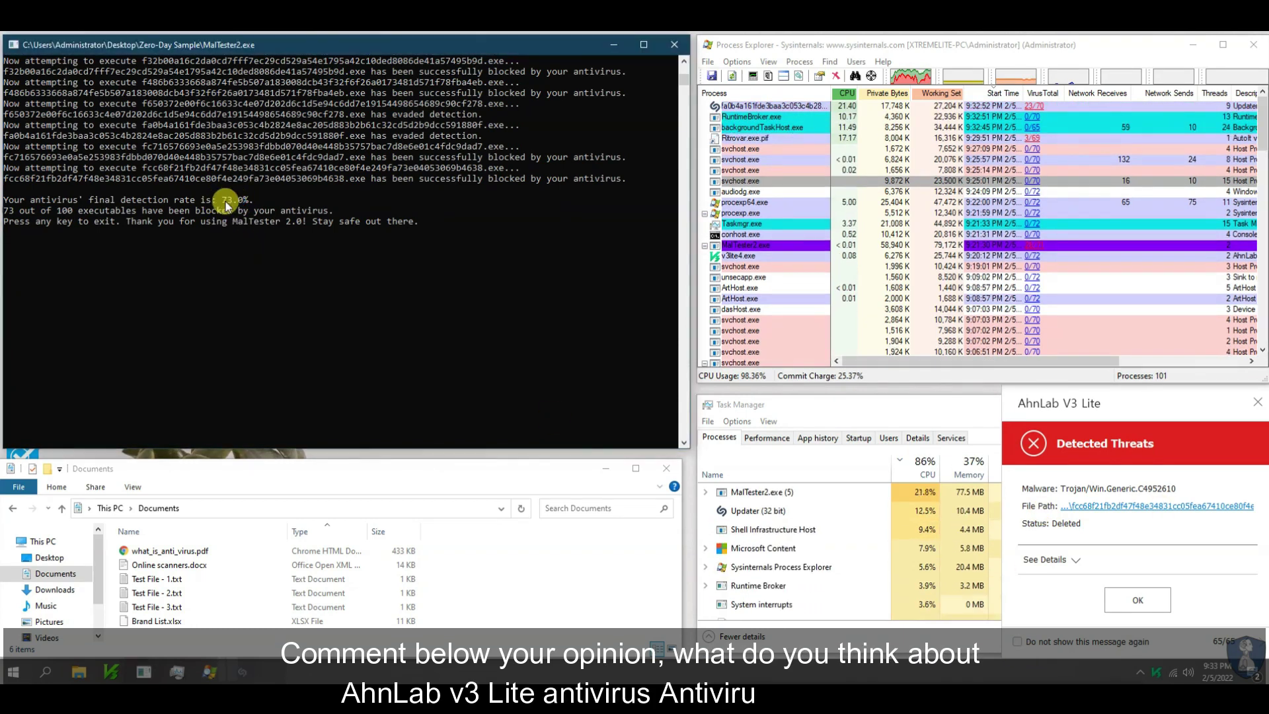
left_click_drag(8, 212, 324, 213)
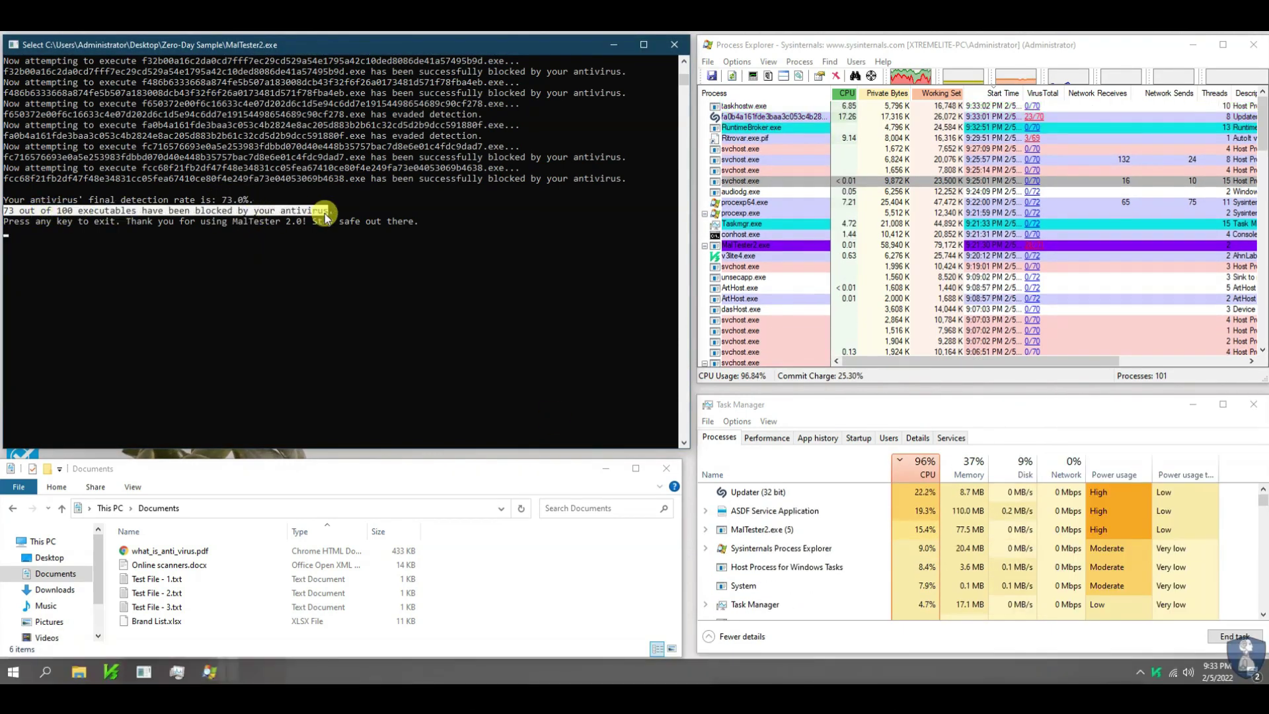
scroll(306, 277, "up", 4)
scroll(573, 145, "down", 9)
key("Return")
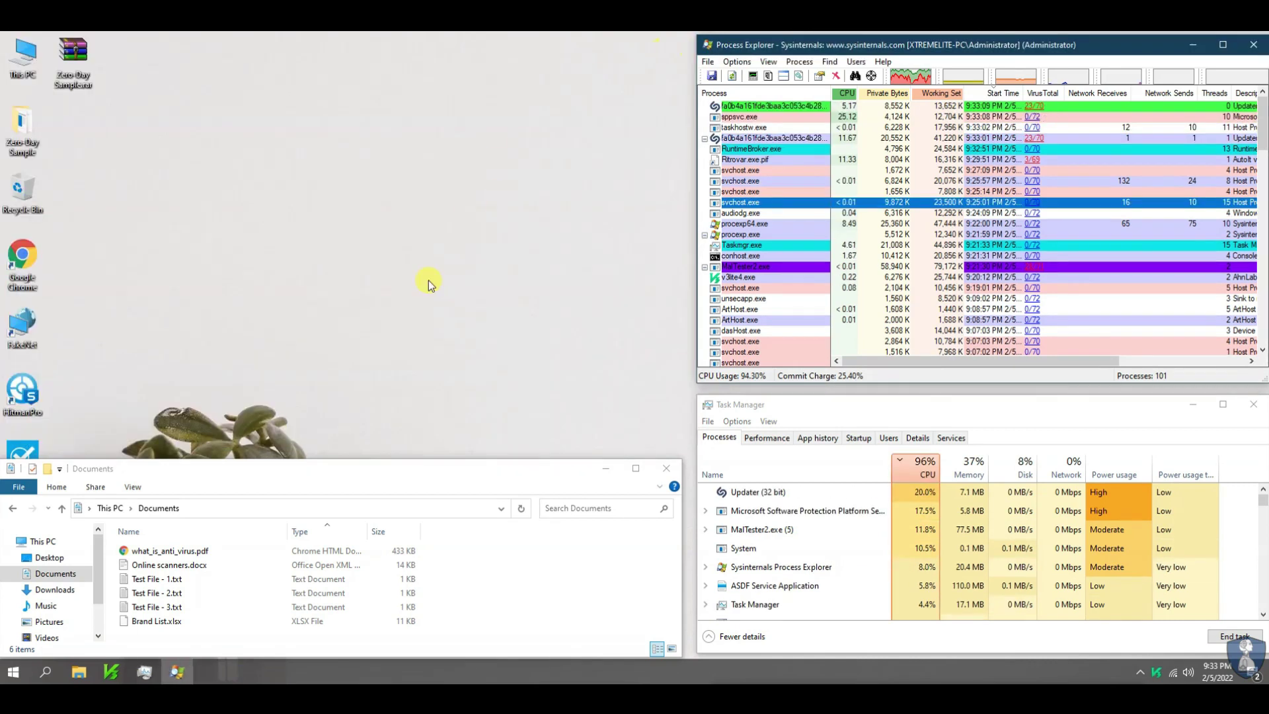
Step: Move the Documents window higher on the desktop, select the Updater (32 bit) process in Task Manager, and refresh the Documents folder
left_click_drag(324, 470, 353, 280)
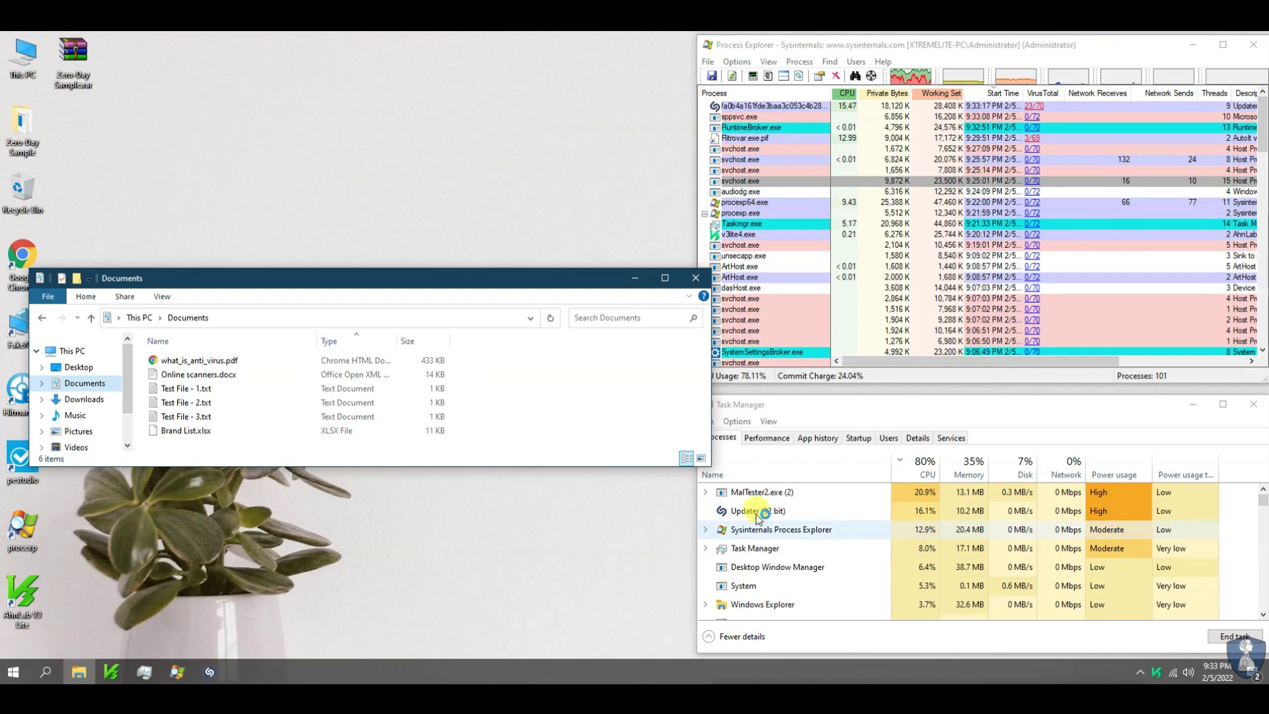
left_click(758, 514)
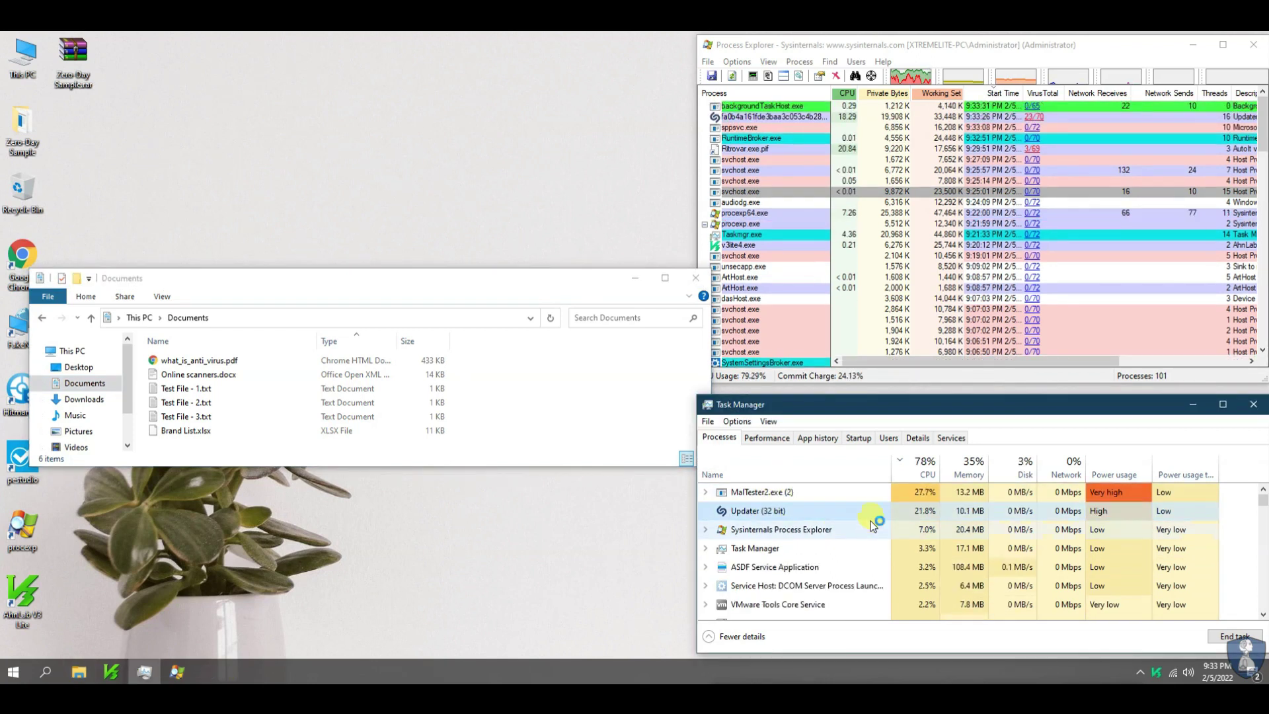
left_click(548, 317)
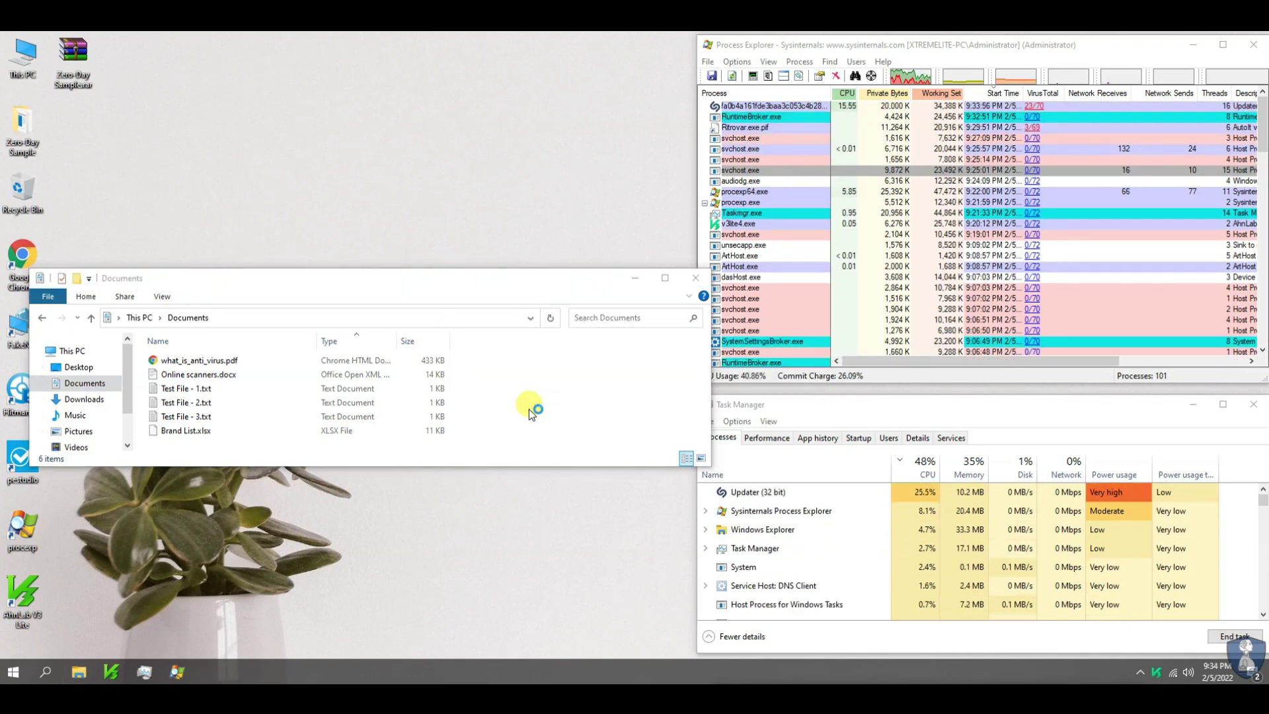
Step: Open the Zero-Day Sample folder from Desktop, make its window narrower and taller, and examine the remaining files down to MalTester2.exe
left_click(78, 367)
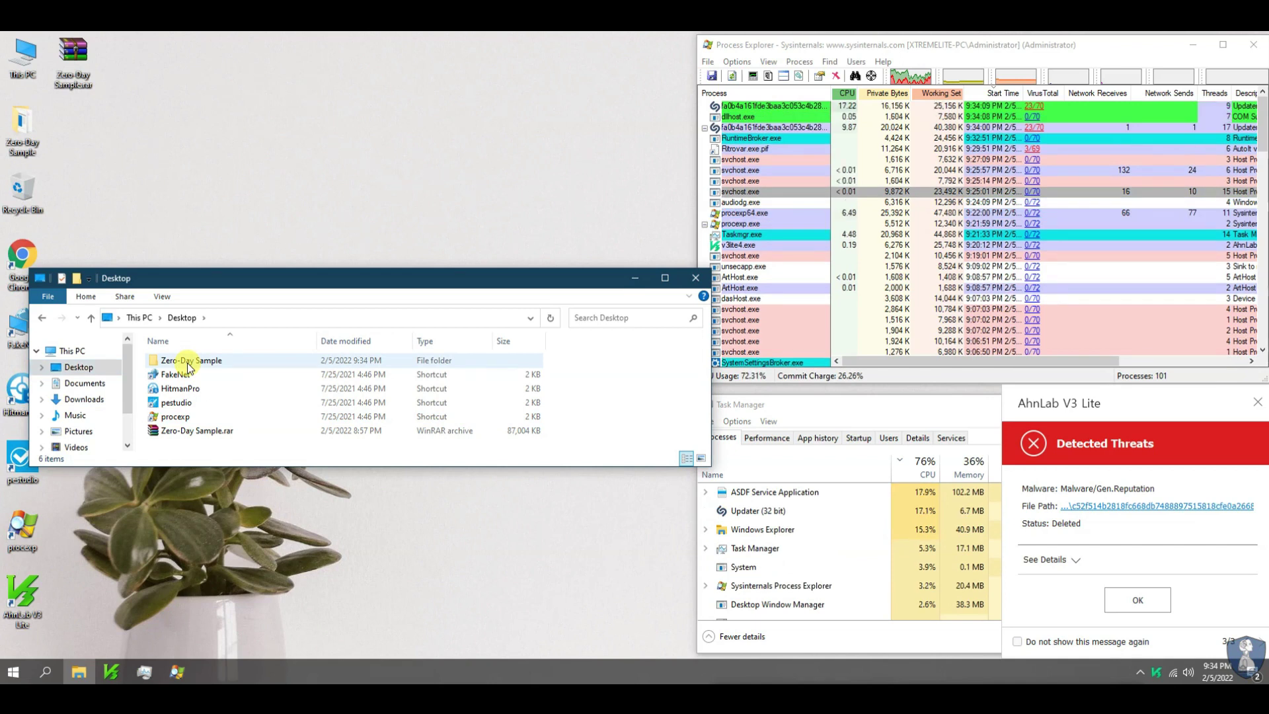
double_click(188, 363)
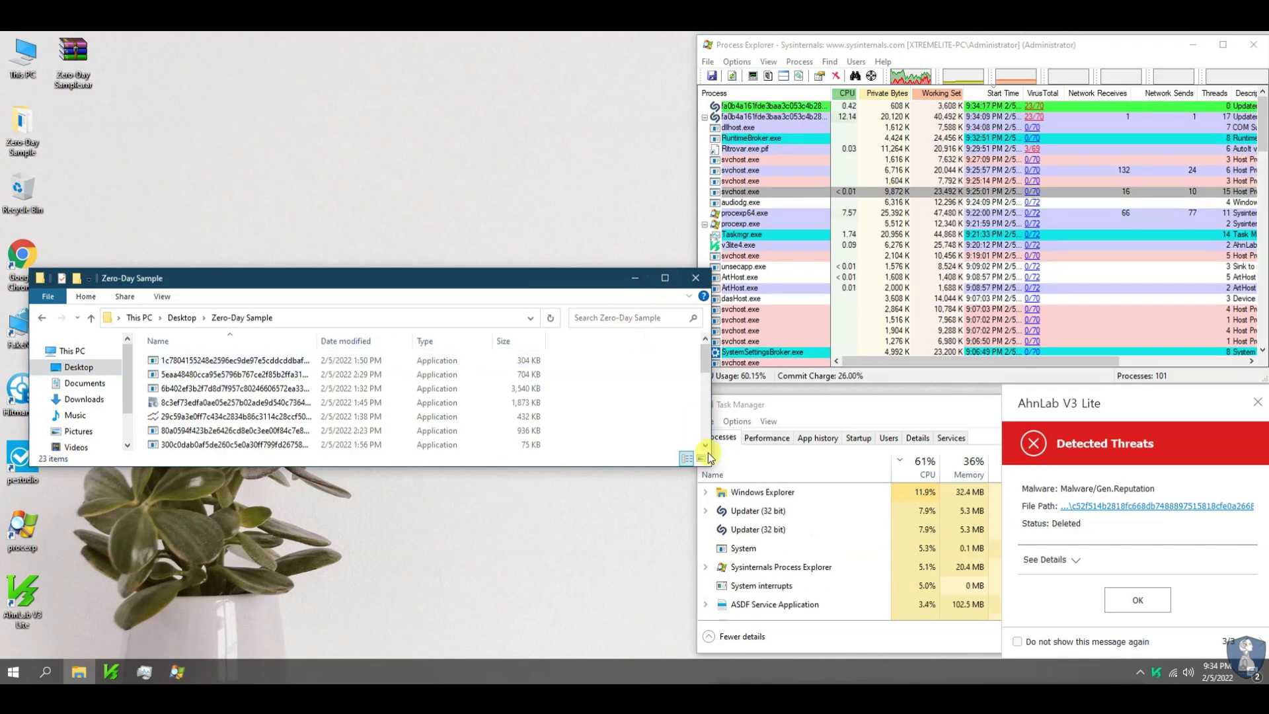
left_click_drag(709, 445, 643, 453)
scroll(440, 449, "down", 3)
left_click_drag(441, 632, 441, 631)
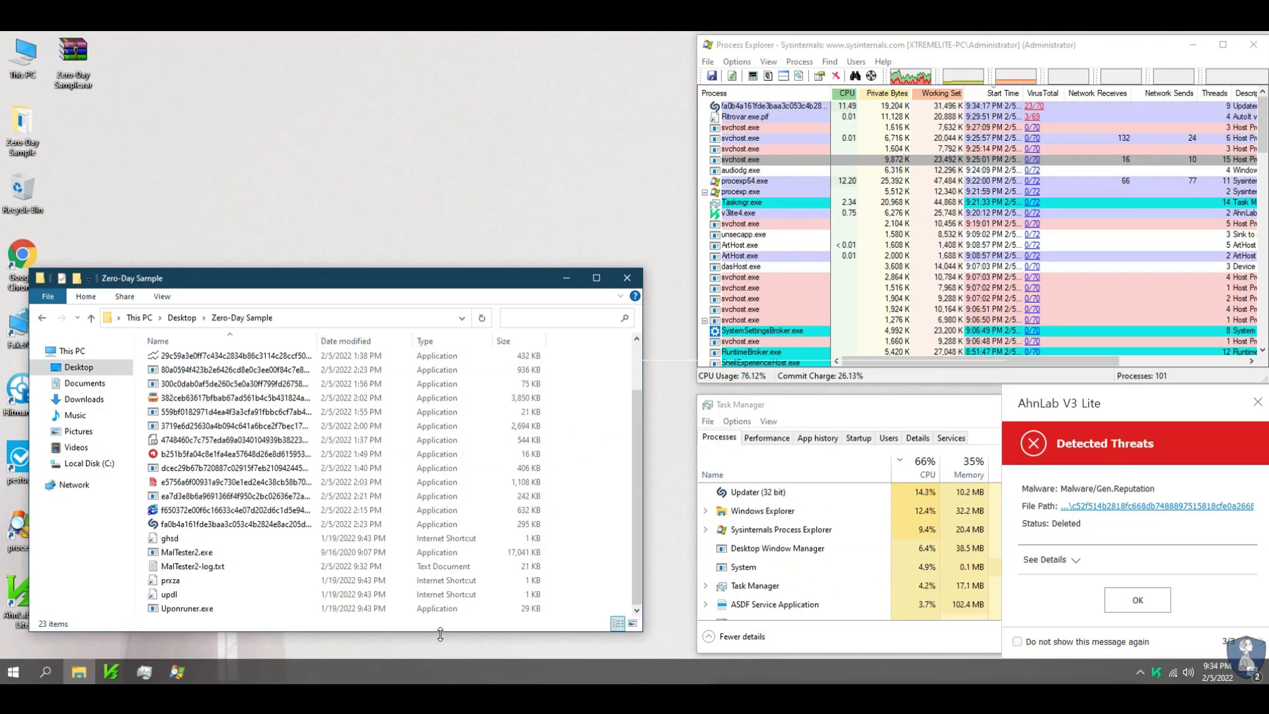
left_click(197, 555)
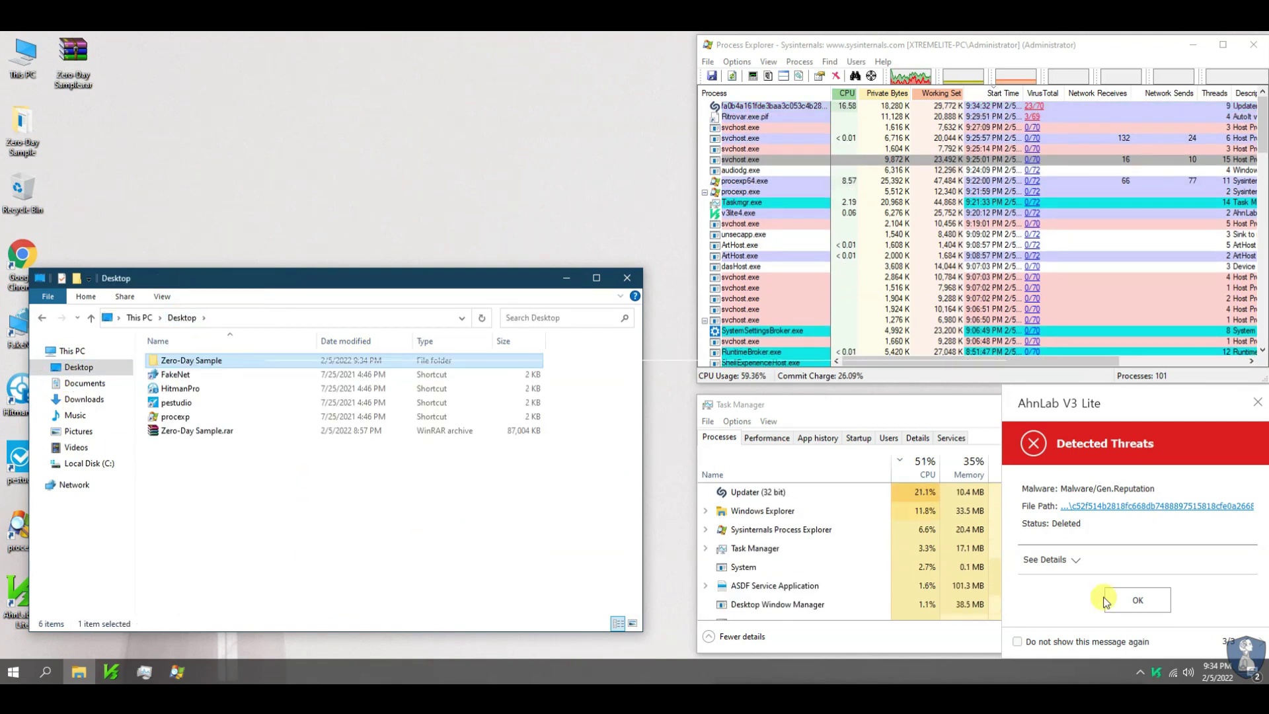
Step: Dismiss the threat notification, scan the Zero-Day Sample folder with AhnLab V3 Lite, and minimize the file window
left_click(1149, 603)
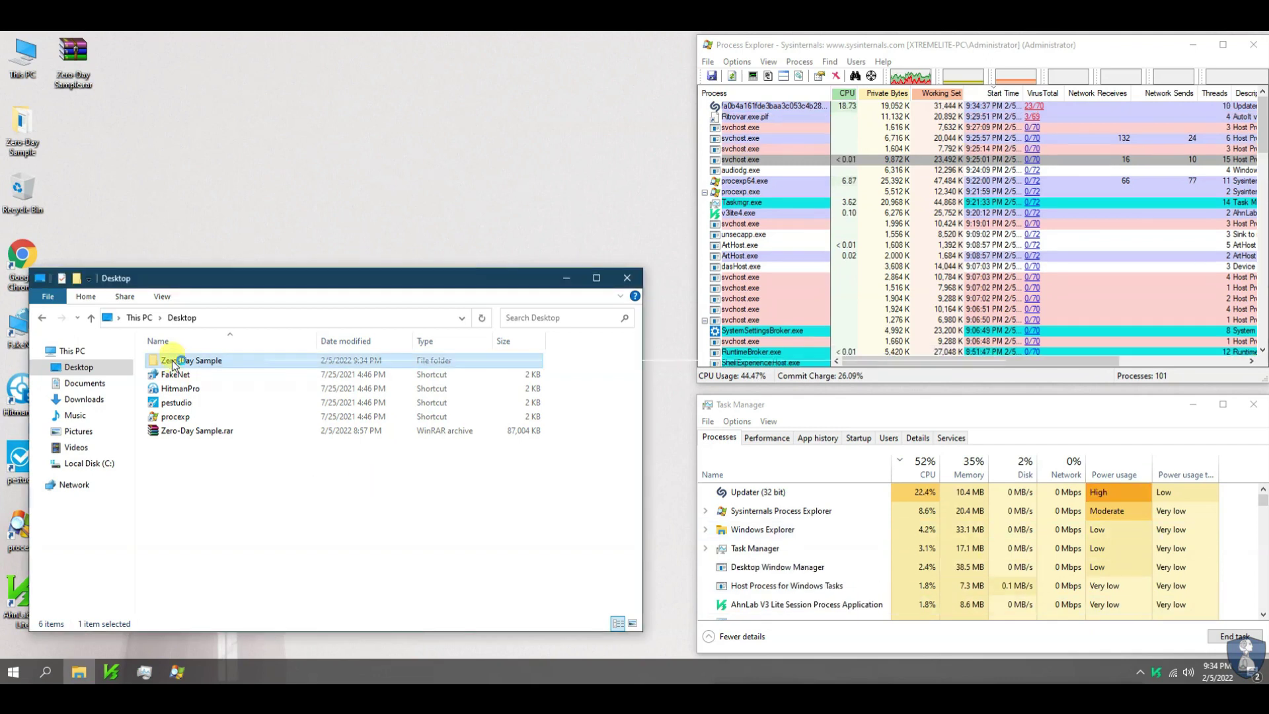
right_click(171, 360)
left_click(239, 361)
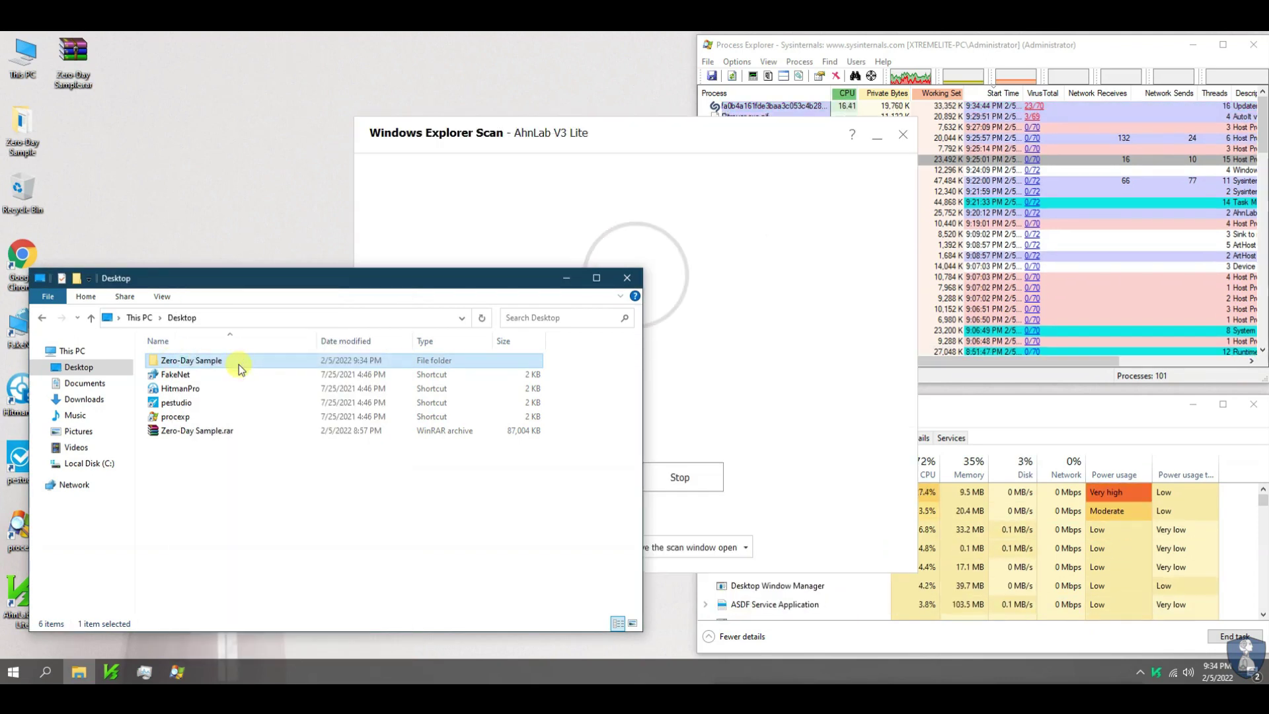
left_click(567, 280)
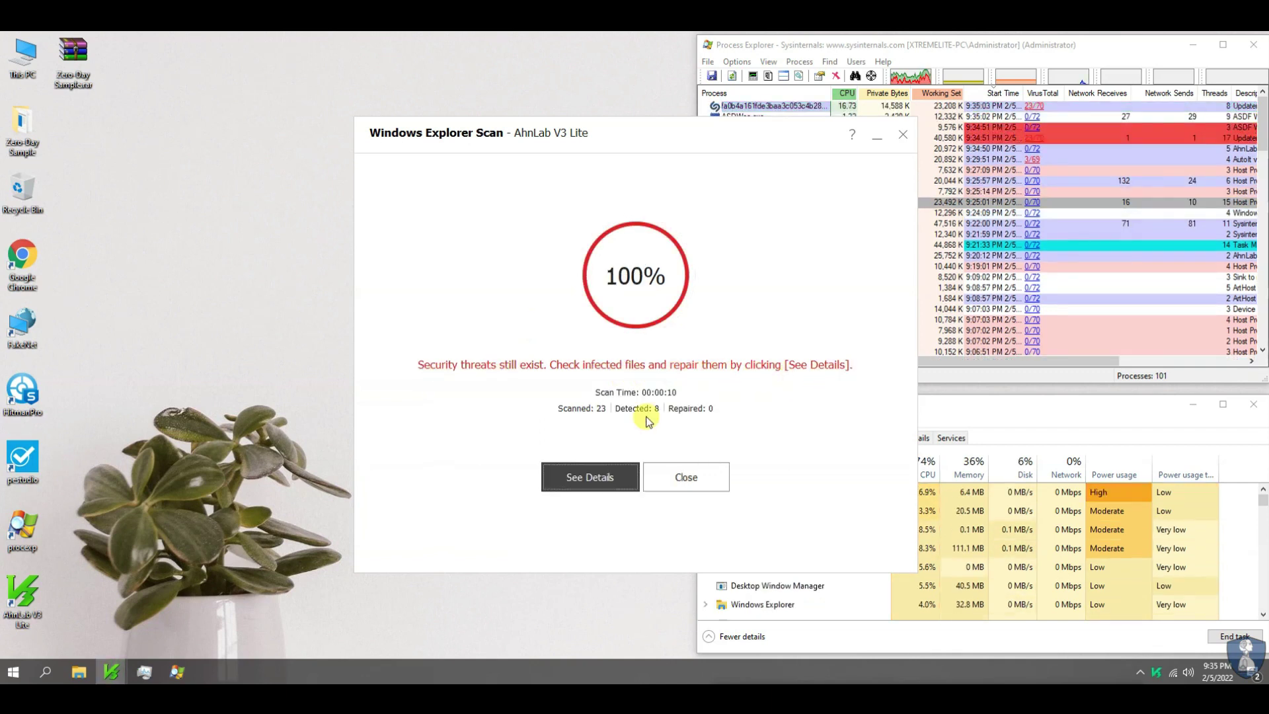
Step: Open the Zero-Day Sample scan details, repair all selected infected files, and close the scan windows
left_click(593, 477)
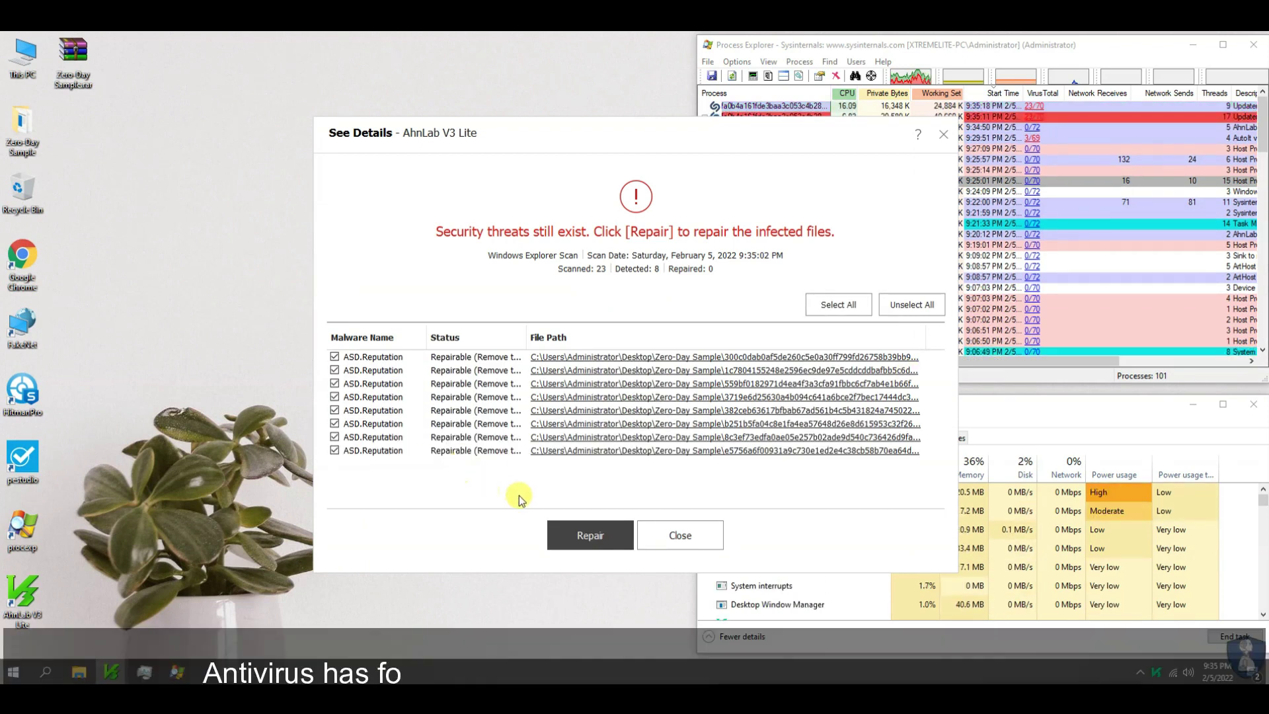
left_click(582, 537)
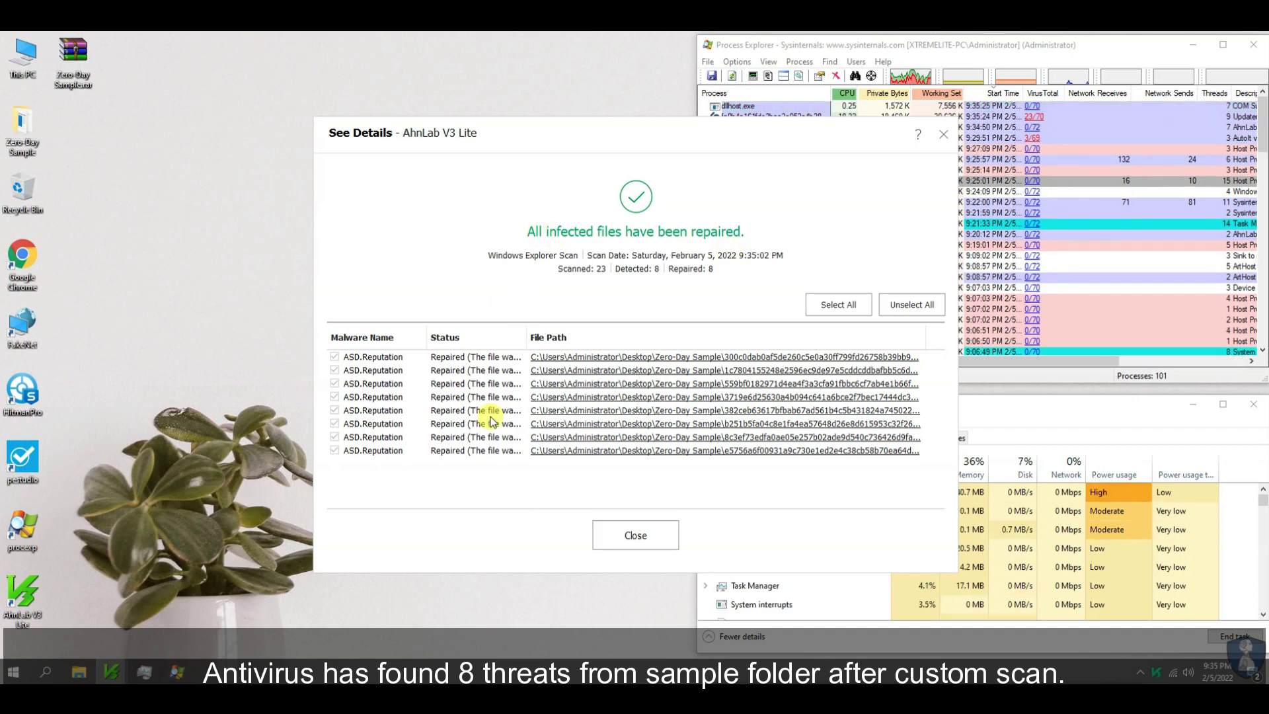
left_click(614, 537)
left_click(666, 485)
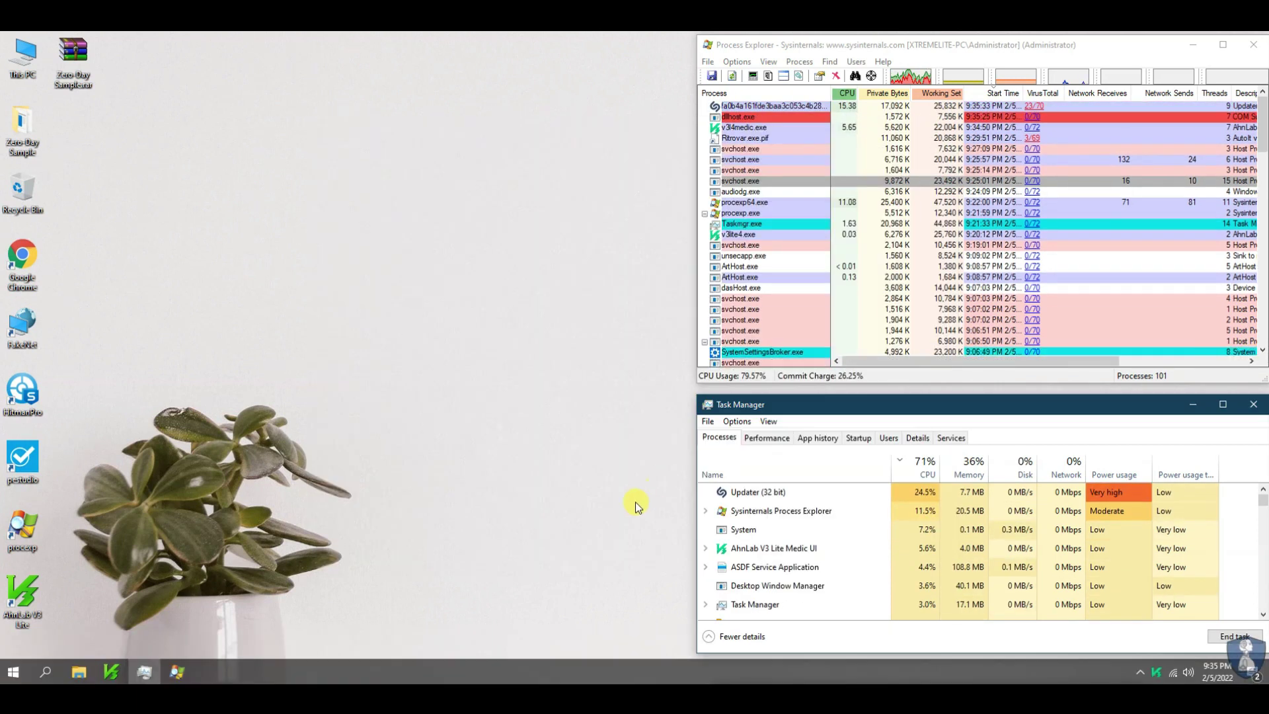
Step: Bring back the Zero-Day Sample folder, widen its Name column to examine the remaining files, and close the folder
left_click(78, 669)
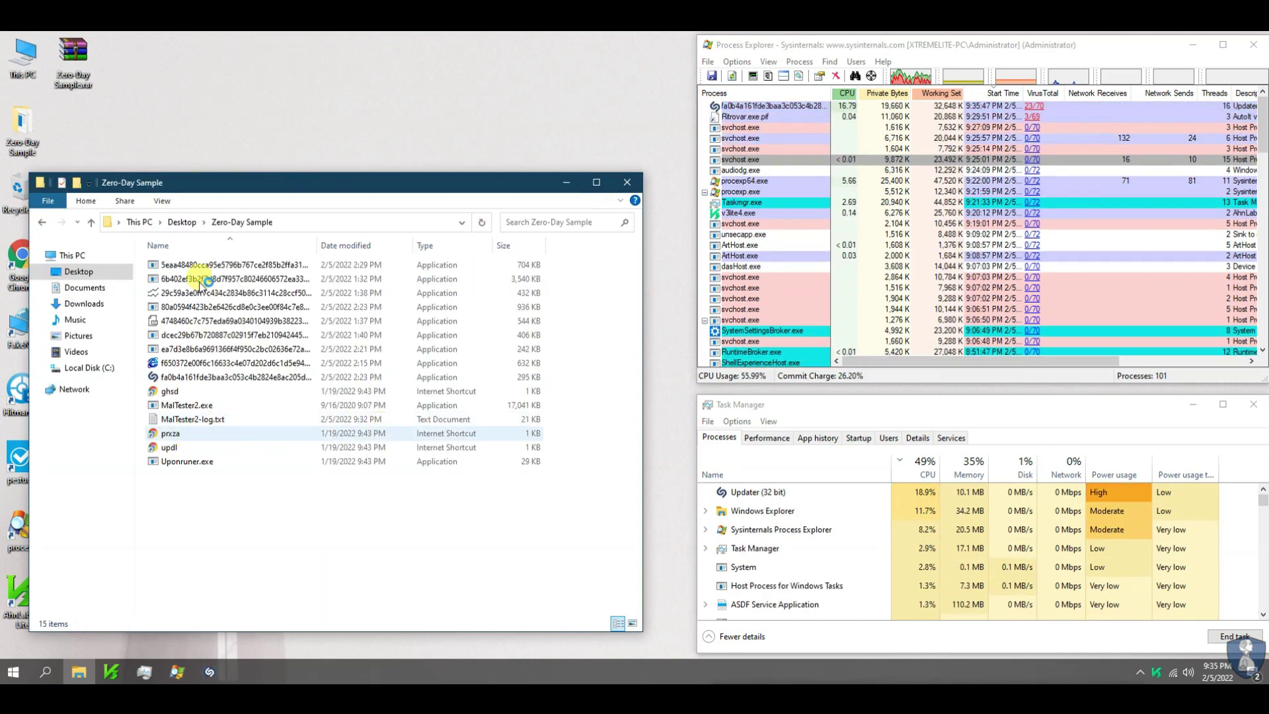
left_click_drag(400, 250, 500, 249)
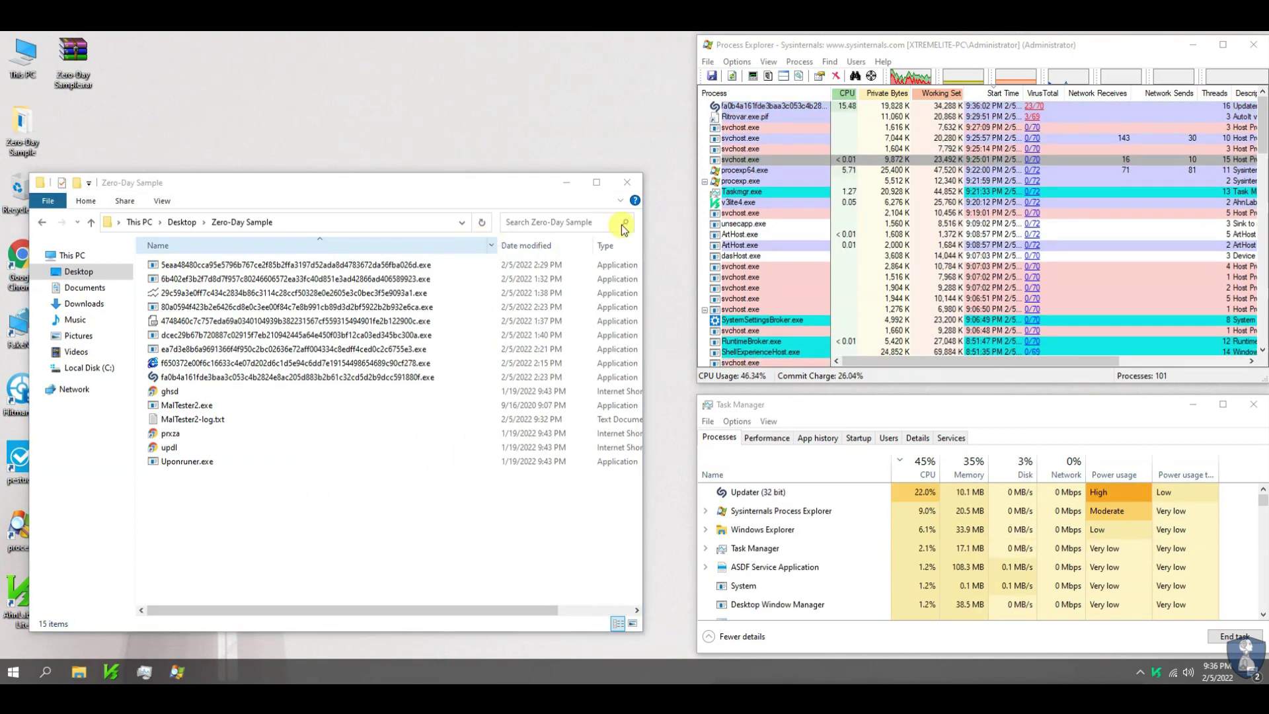
left_click(627, 182)
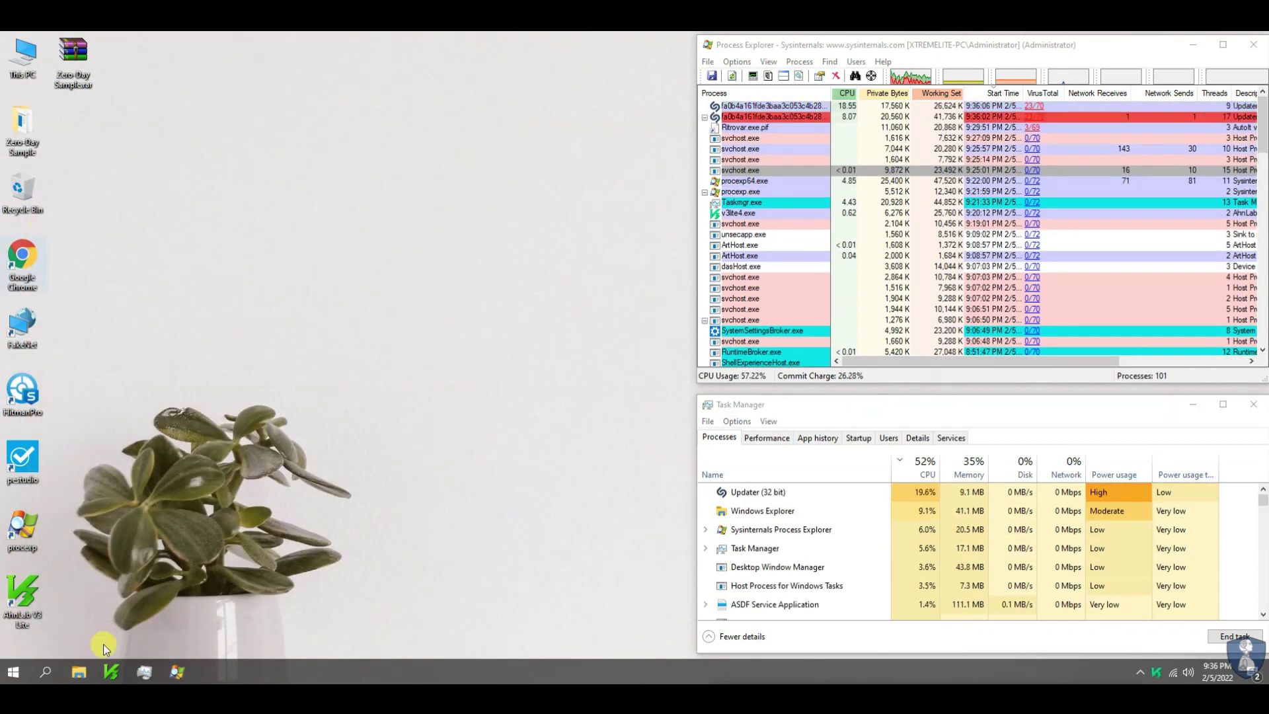
left_click(111, 672)
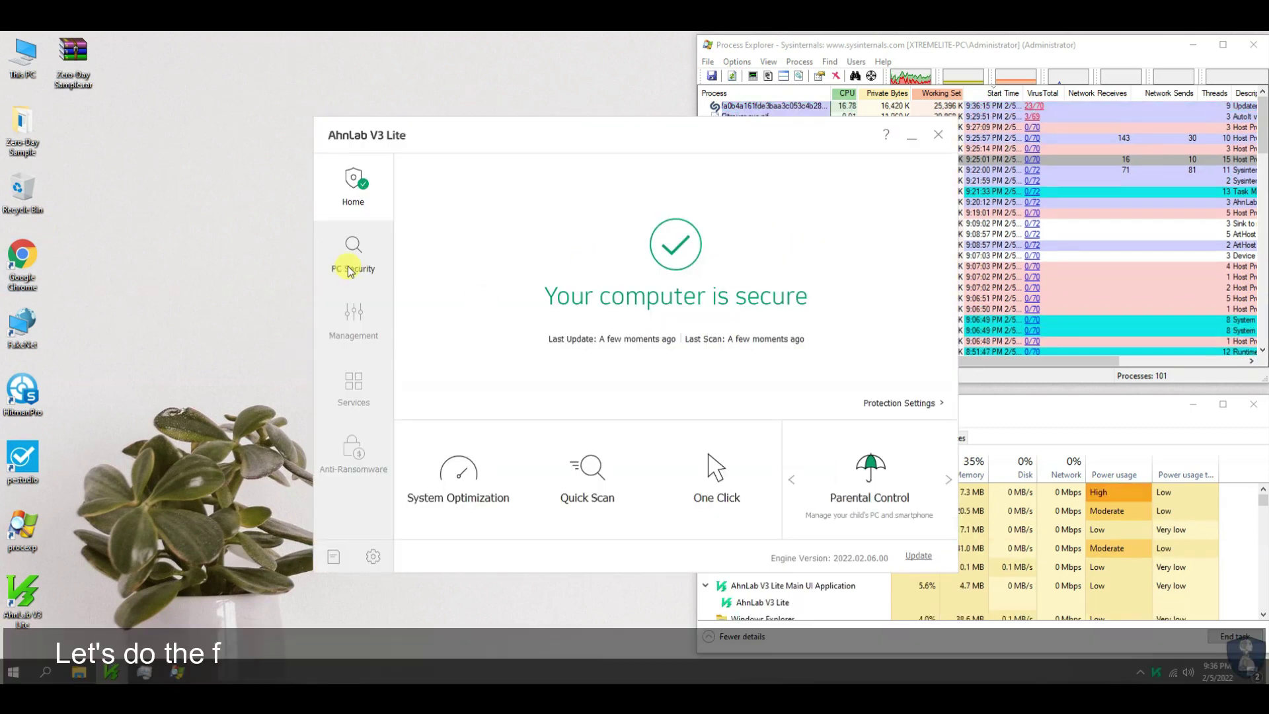
mouse_move(349, 271)
left_click(419, 205)
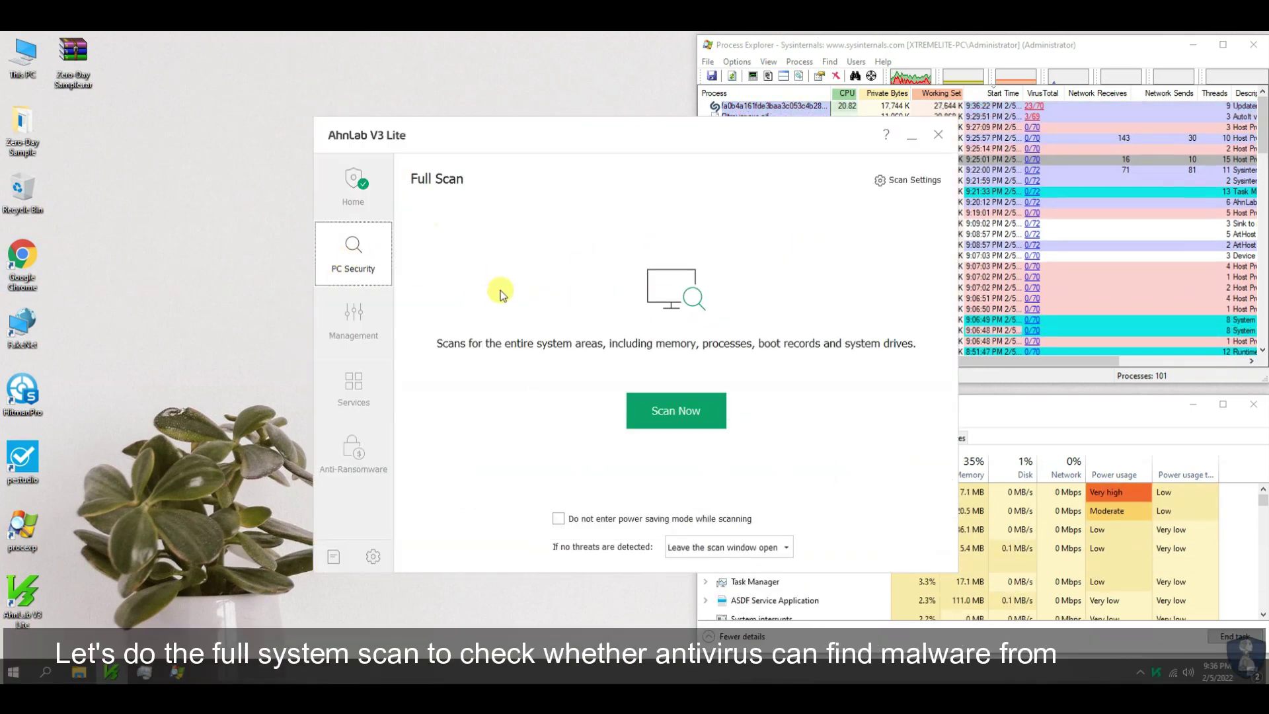
left_click(595, 518)
left_click(675, 412)
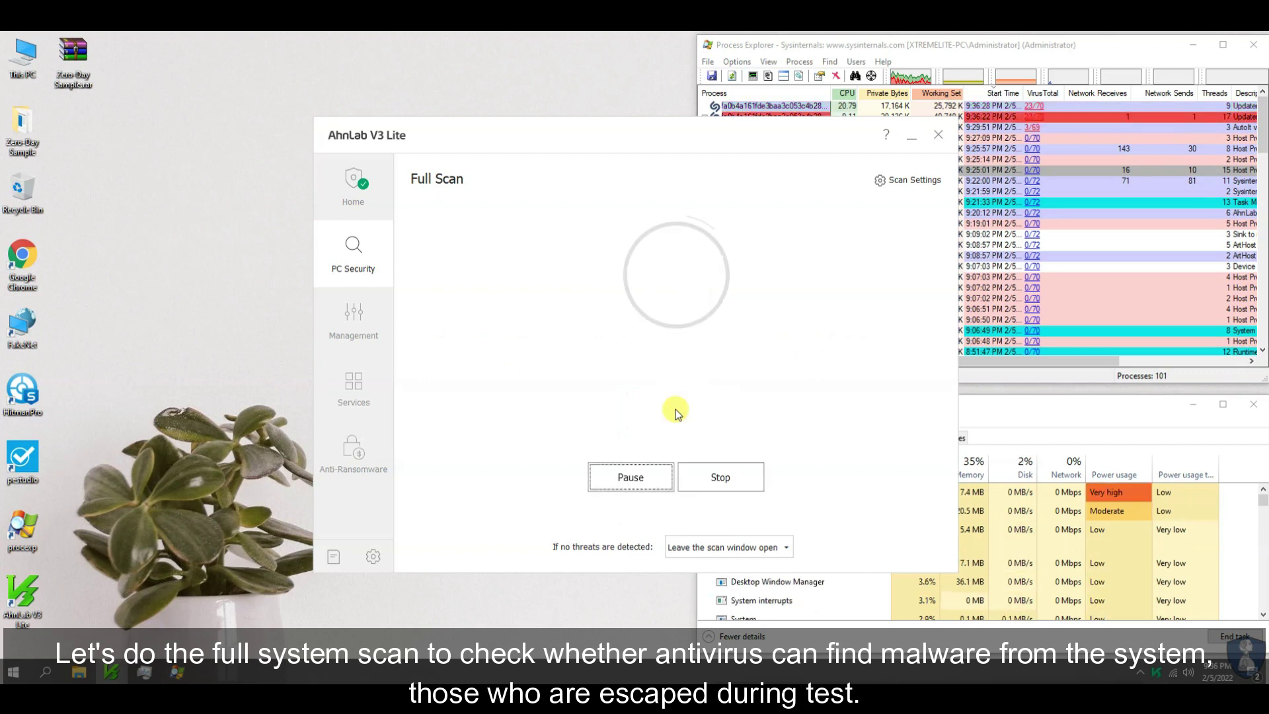
Step: Open the scan settings and review the Intense Scan target options without changing them
left_click(885, 180)
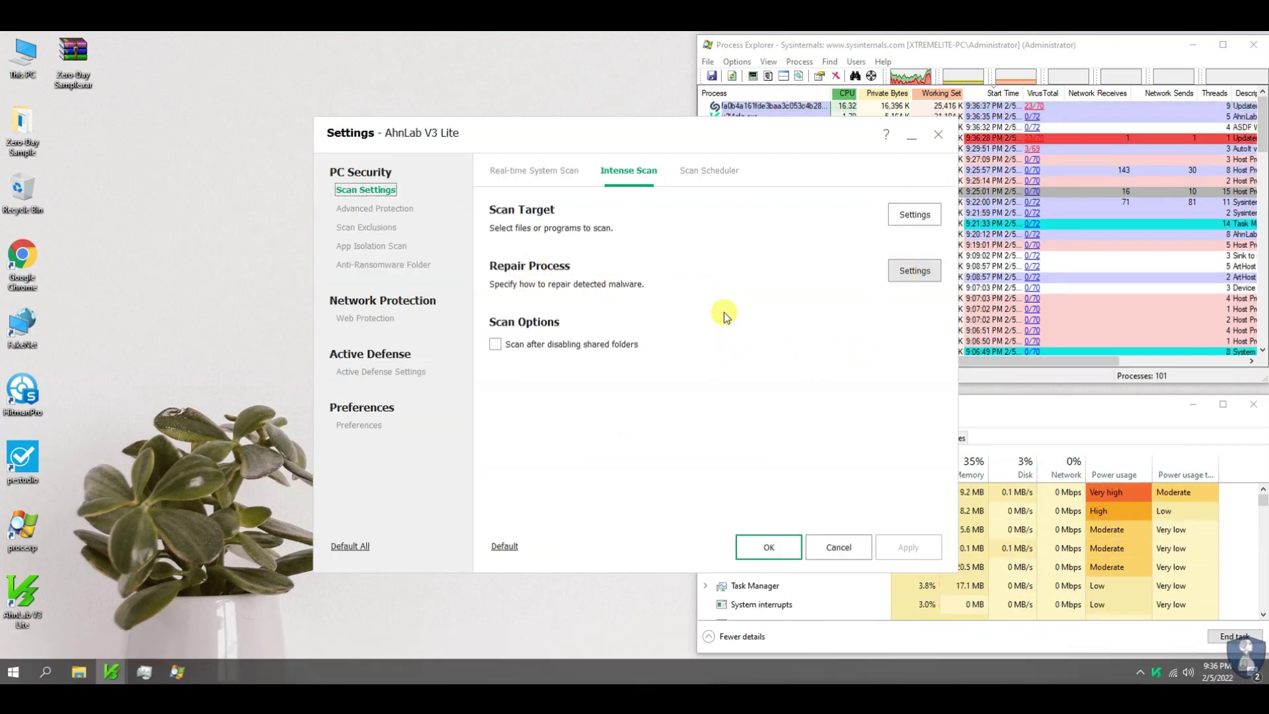
left_click(912, 218)
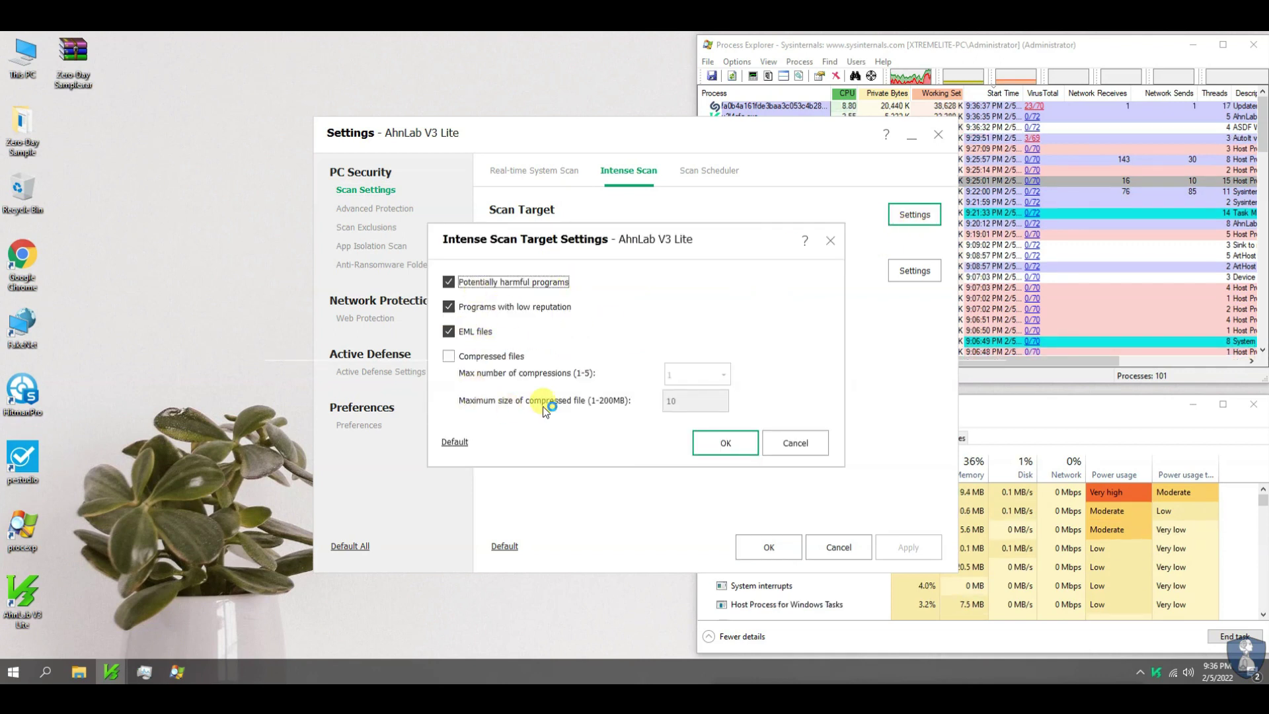
left_click(793, 443)
Step: In the Intense Scan repair process settings, adjust the action for infected compressed files and automatic repair of infected files, and save
left_click(914, 272)
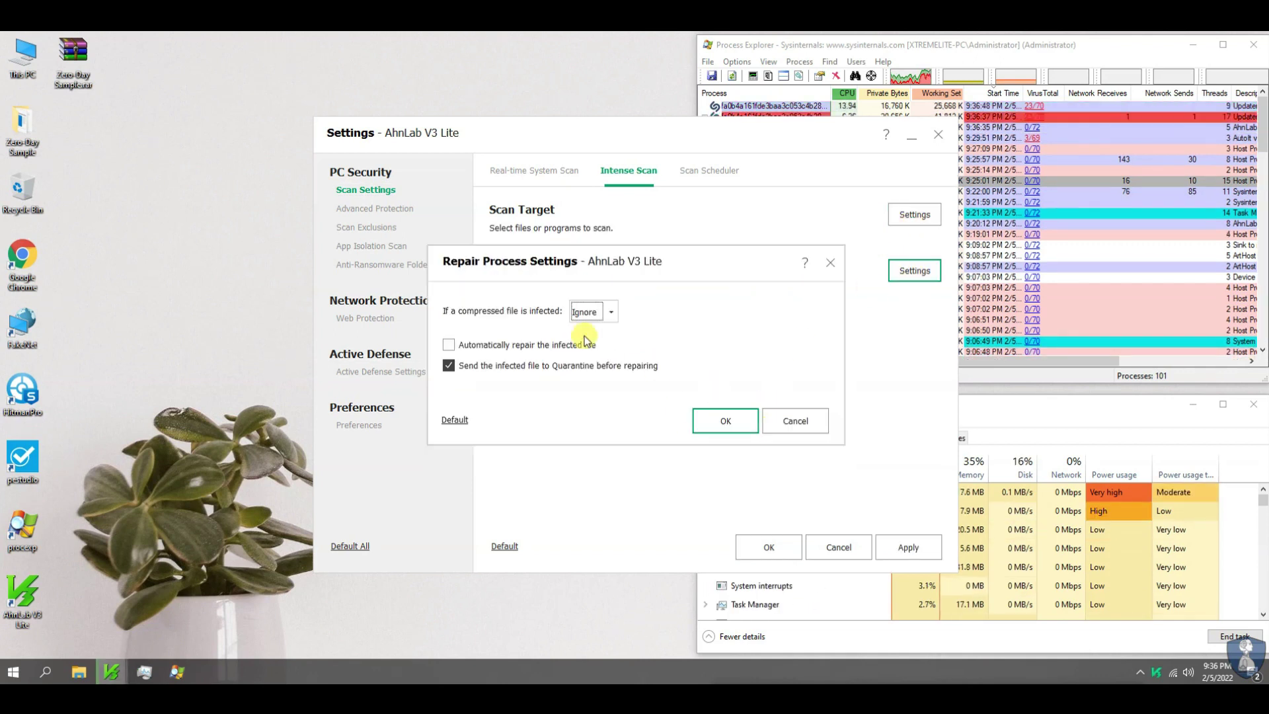
left_click(595, 312)
left_click(574, 349)
left_click(507, 349)
left_click(724, 420)
left_click(895, 547)
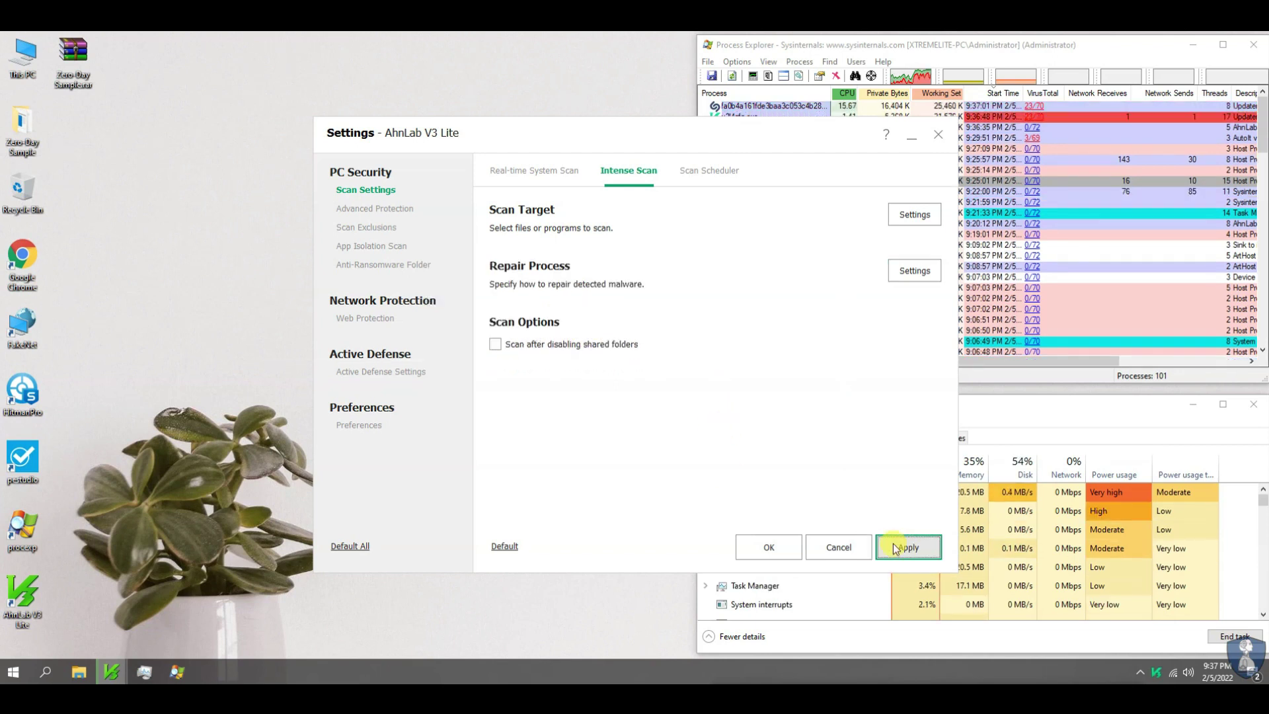
left_click(770, 545)
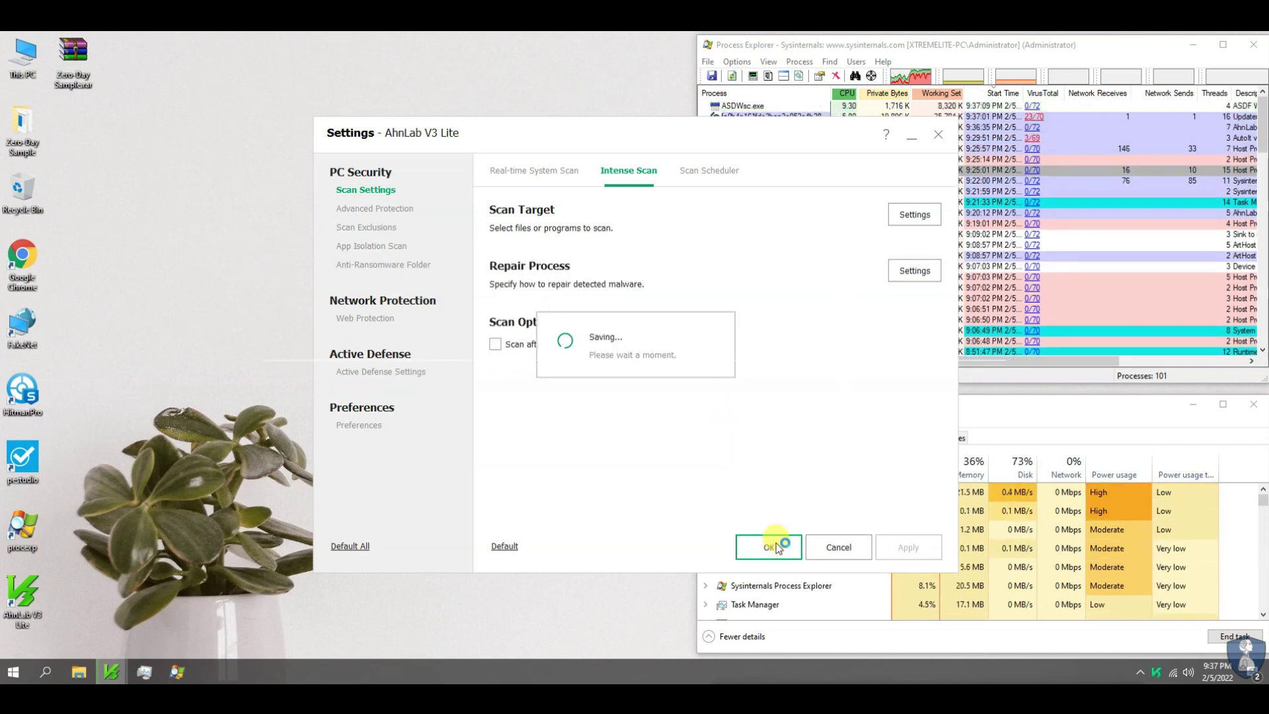
Step: Move the AhnLab V3 Lite scan window clear of the process monitors and check the startup programs in Task Manager
left_click_drag(588, 131, 343, 109)
left_click(342, 109)
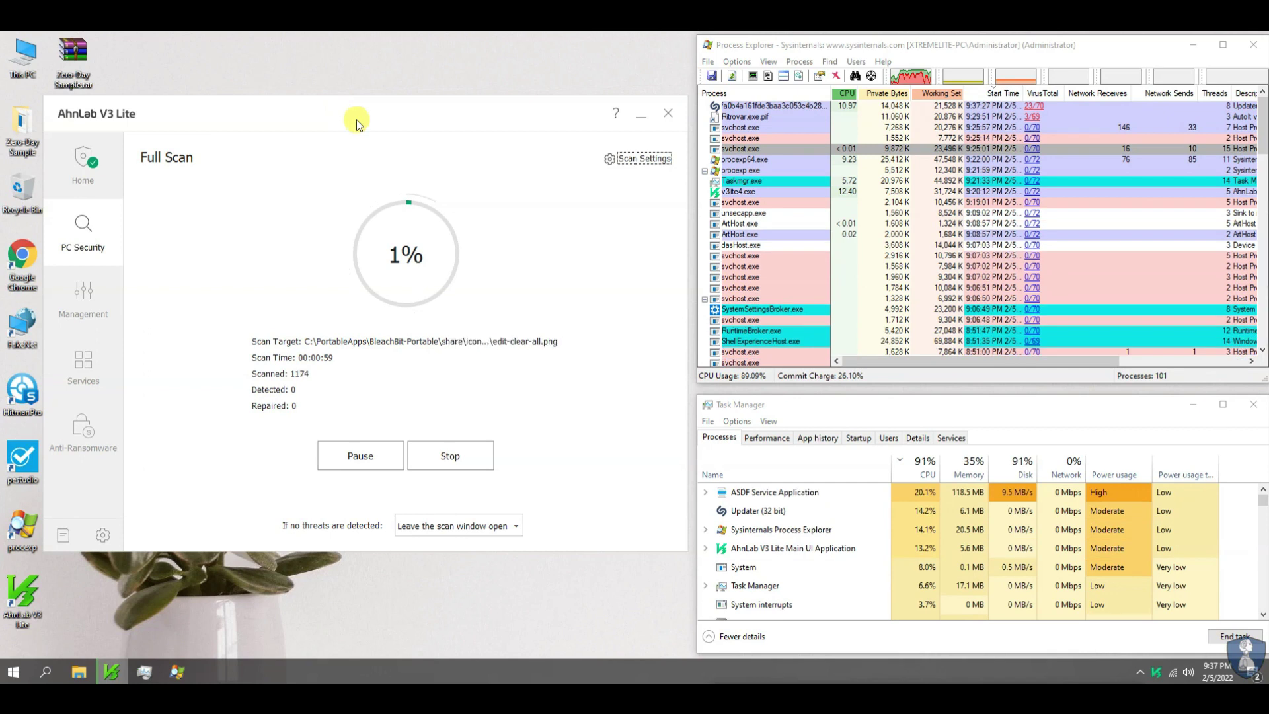
left_click(859, 440)
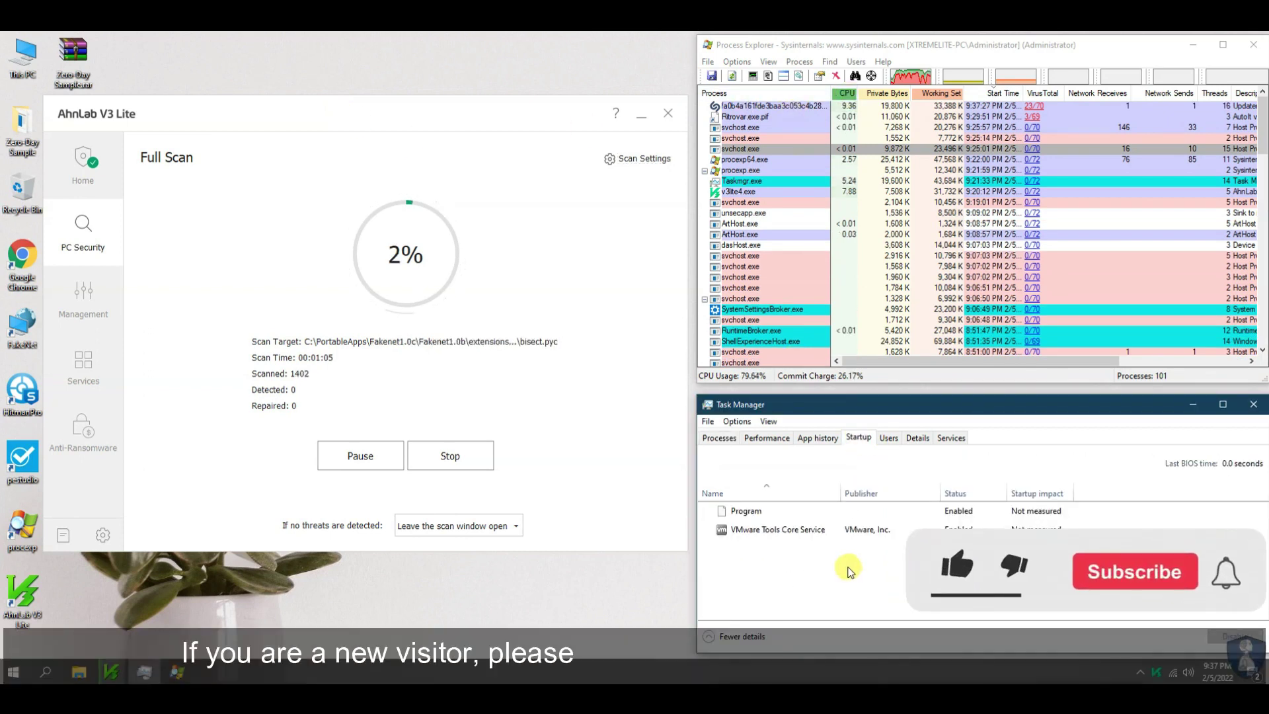
Step: Sort Task Manager's processes by name and look through the background processes
left_click(719, 437)
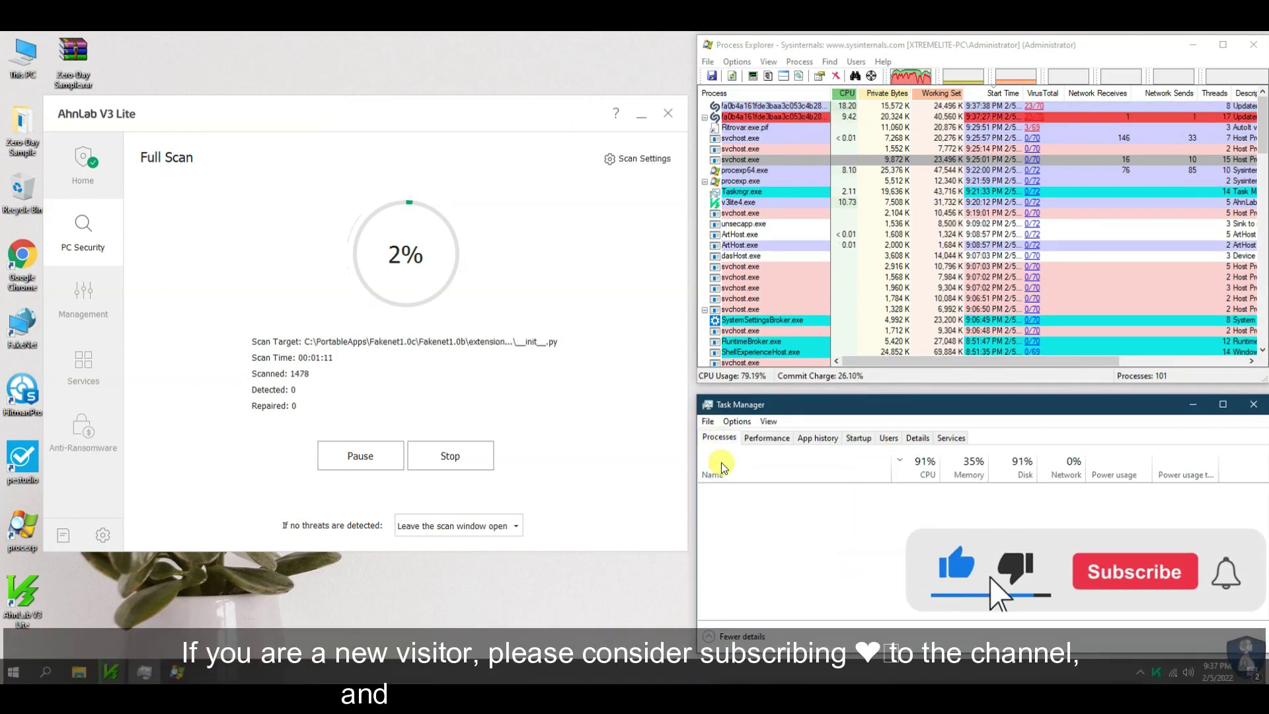
left_click(793, 473)
scroll(800, 555, "down", 3)
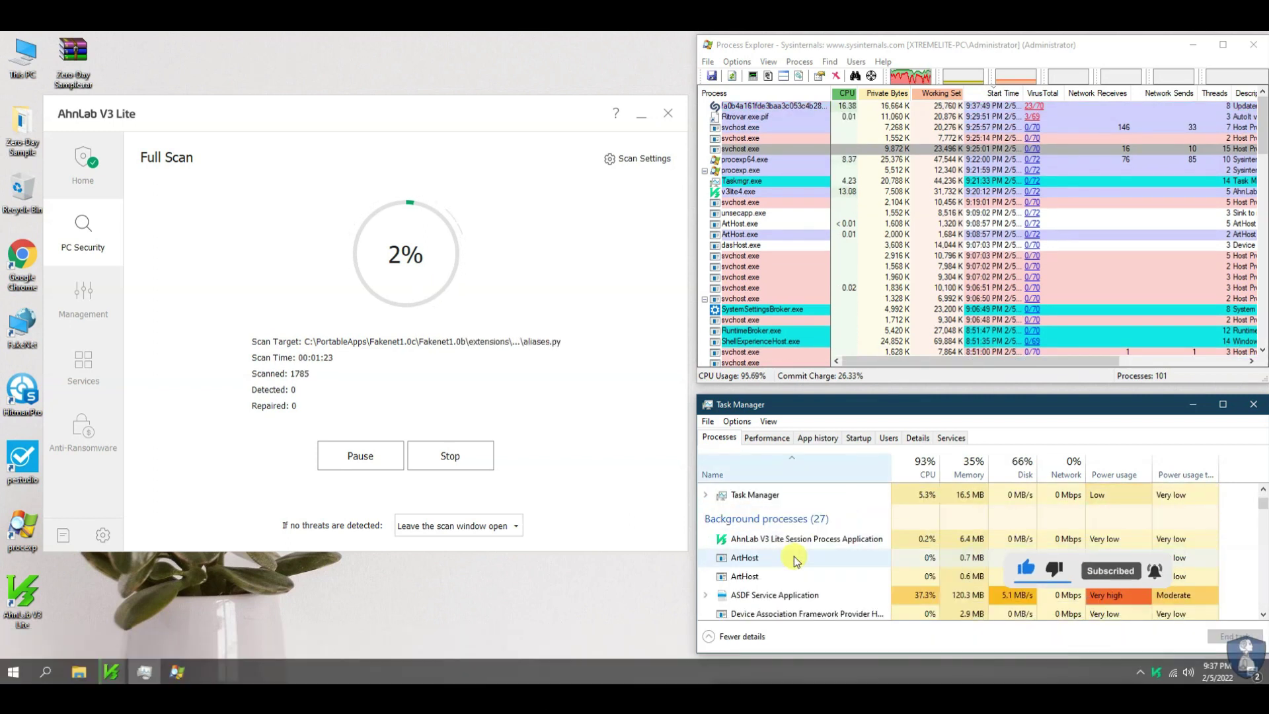
Step: End the GoogleCrashHandler64.exe and GoogleCrashHandler.exe processes in Process Explorer
left_click(797, 276)
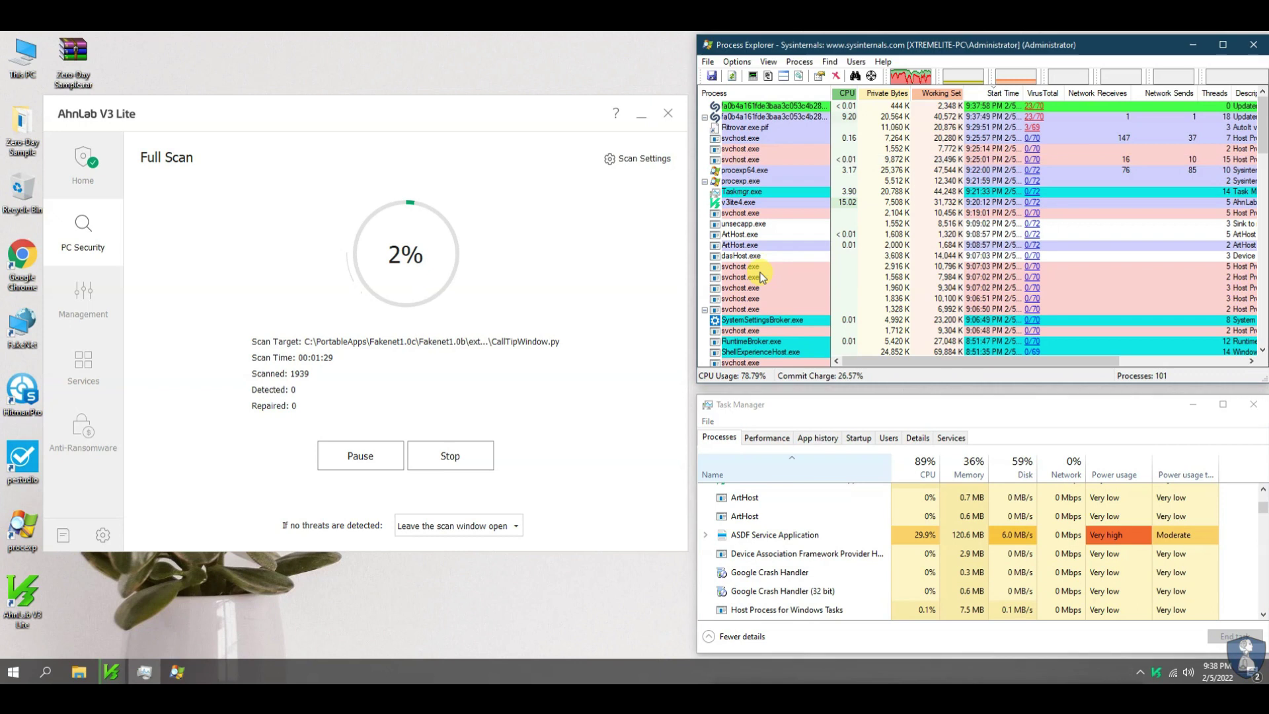
scroll(780, 284, "down", 3)
left_click(763, 301)
key("Up")
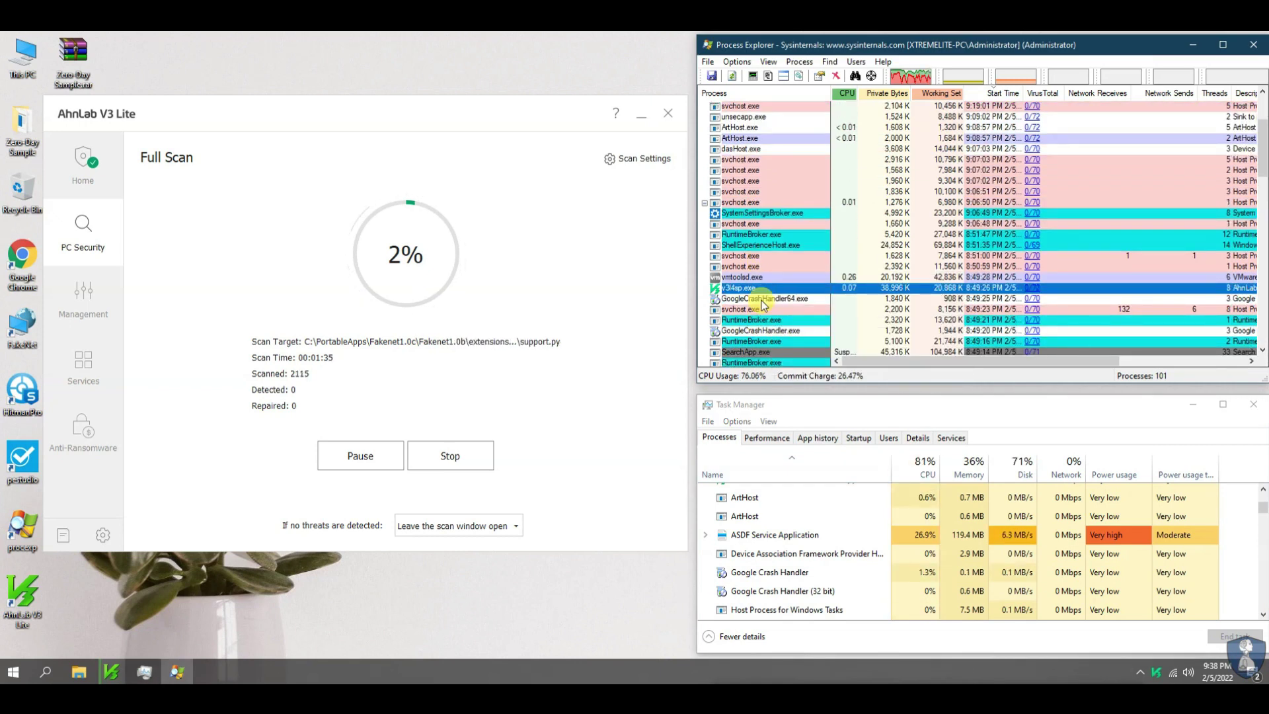
left_click(770, 321)
key("Delete")
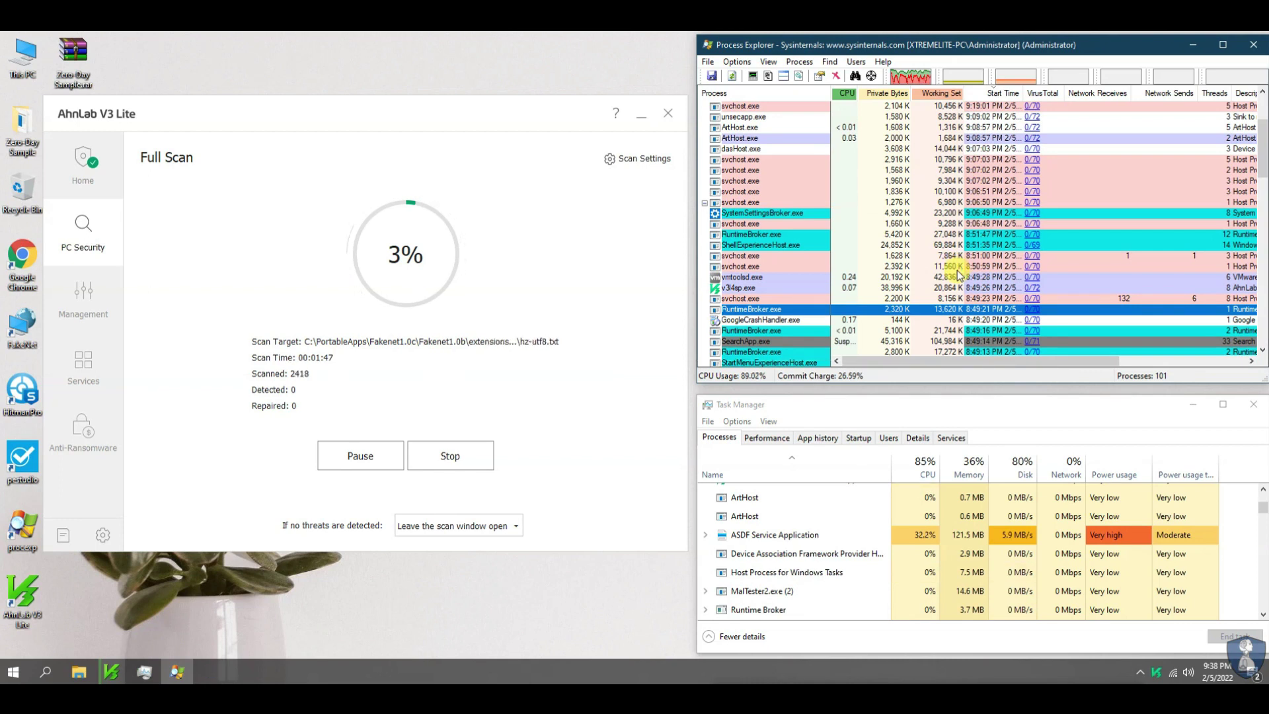
scroll(826, 294, "up", 3)
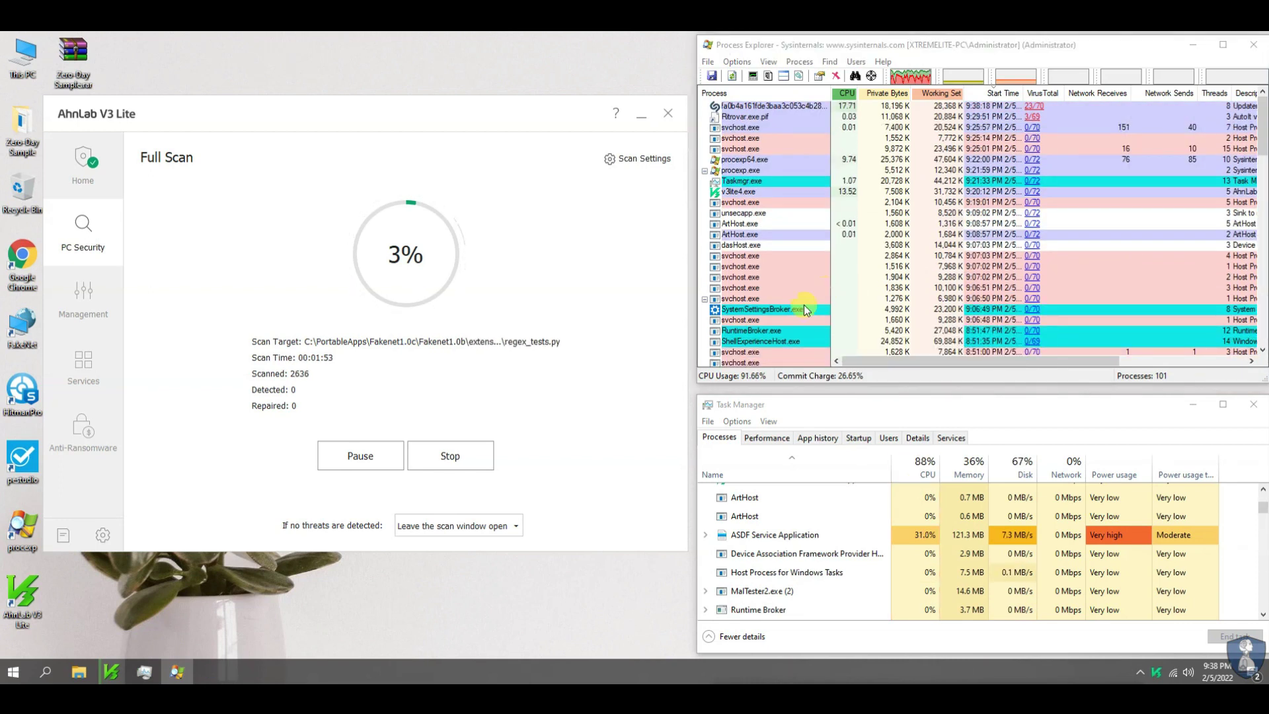
Step: End the MalTester2.exe (2) background process in Task Manager and return to the start of the process list
left_click(705, 591)
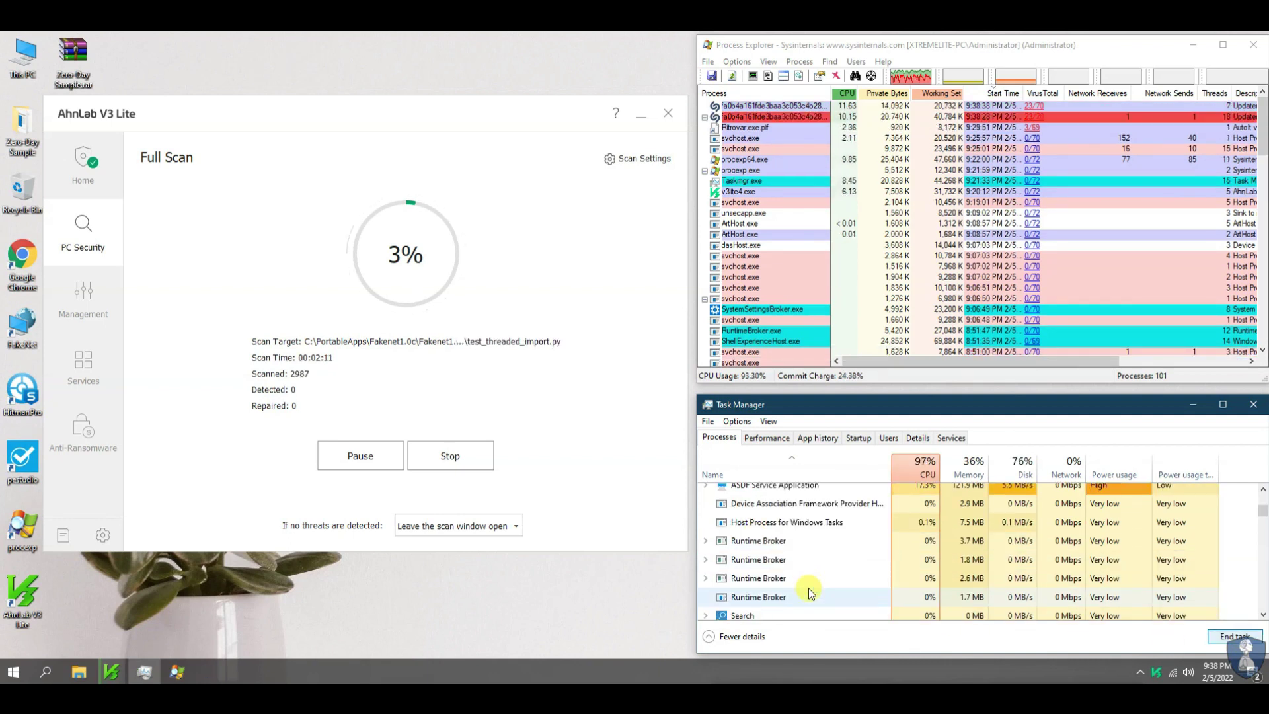
scroll(790, 565, "up", 5)
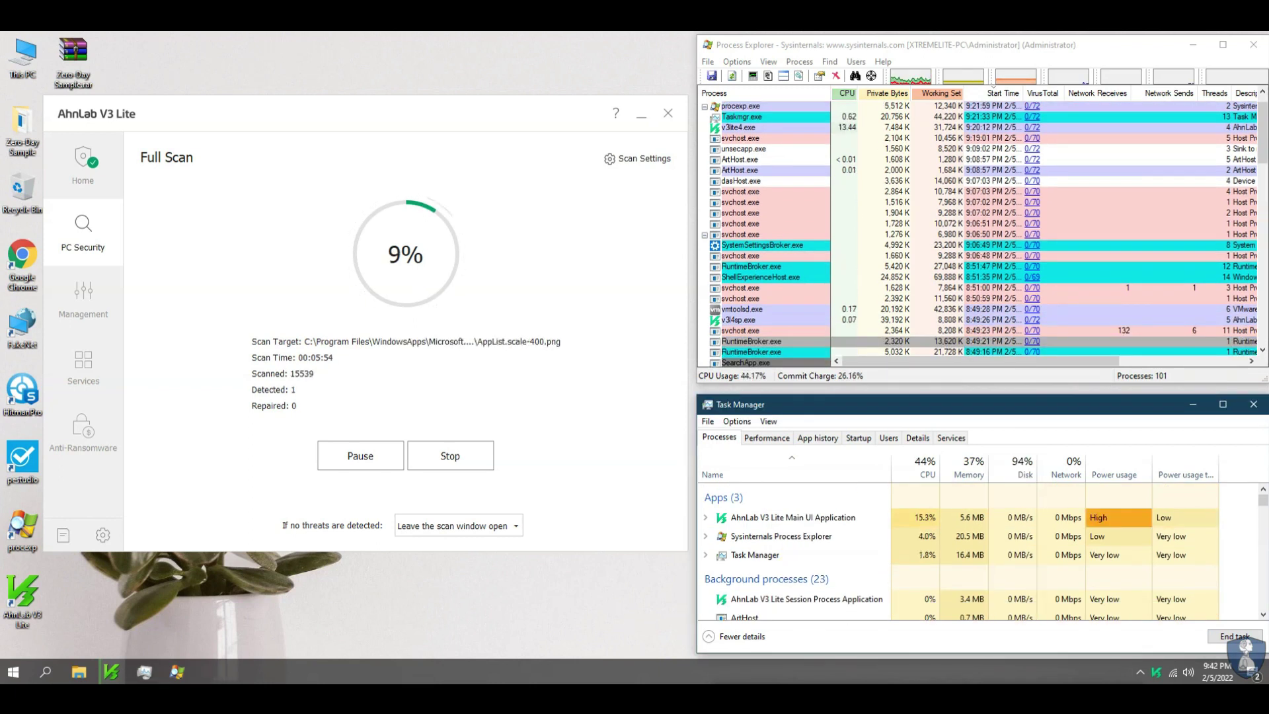
Step: Open the Full Scan details, repair all selected infected files, and close the results and AhnLab V3 Lite
left_click(404, 120)
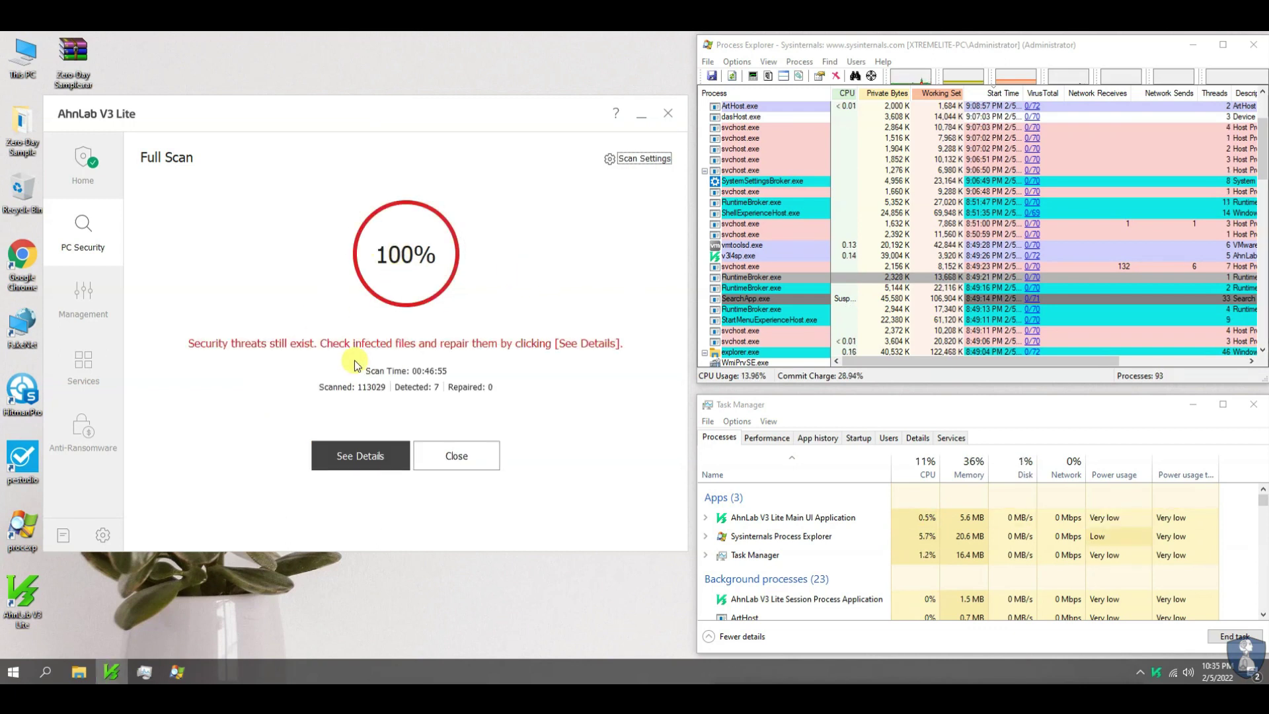
left_click(353, 460)
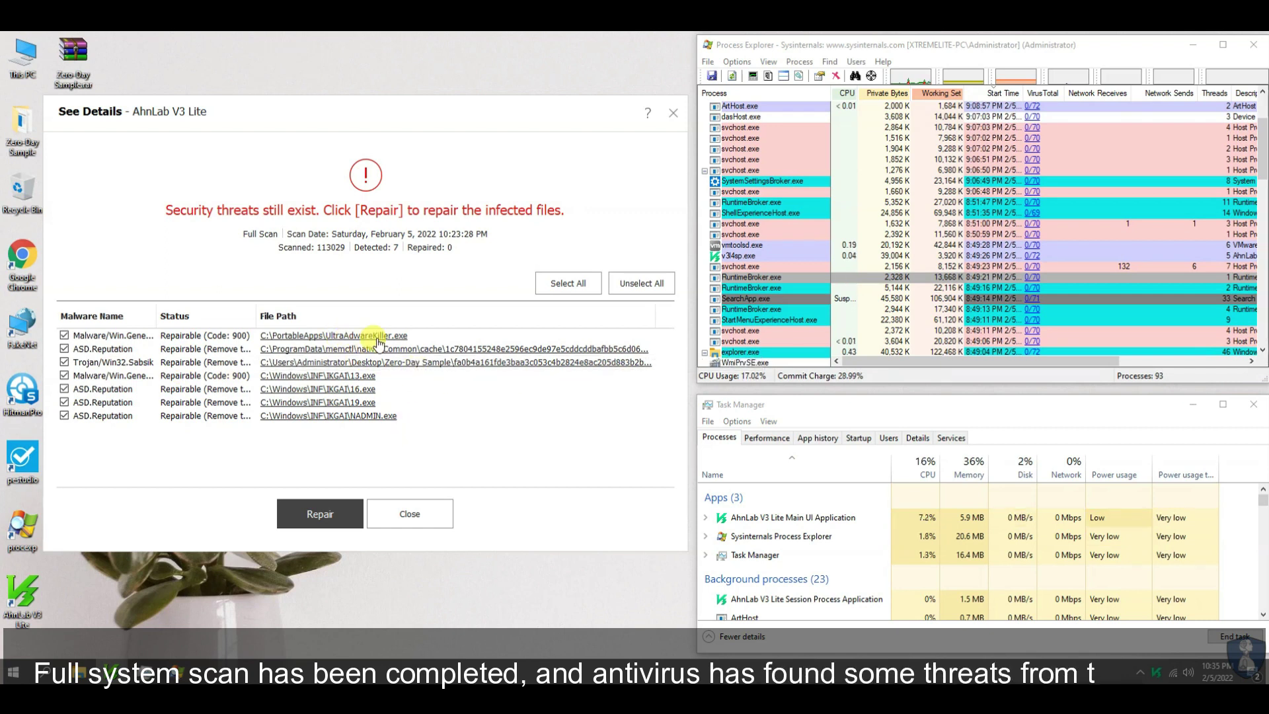
key("Return")
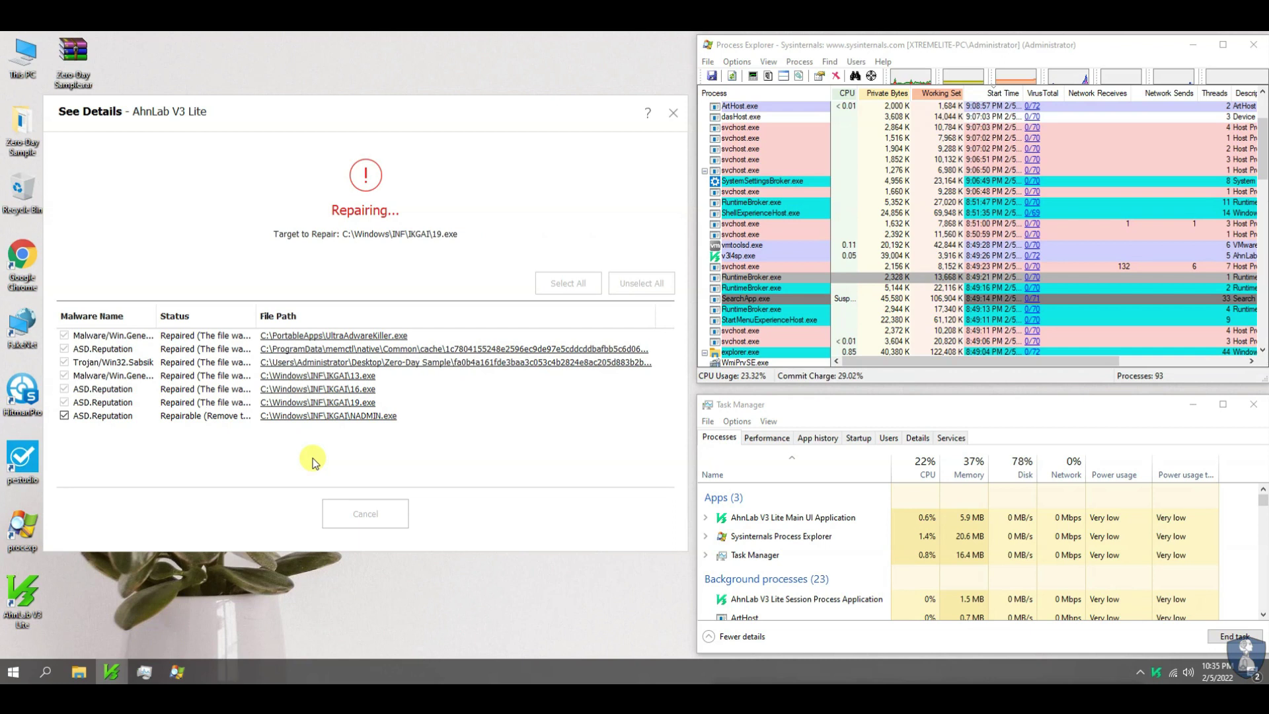
left_click(365, 513)
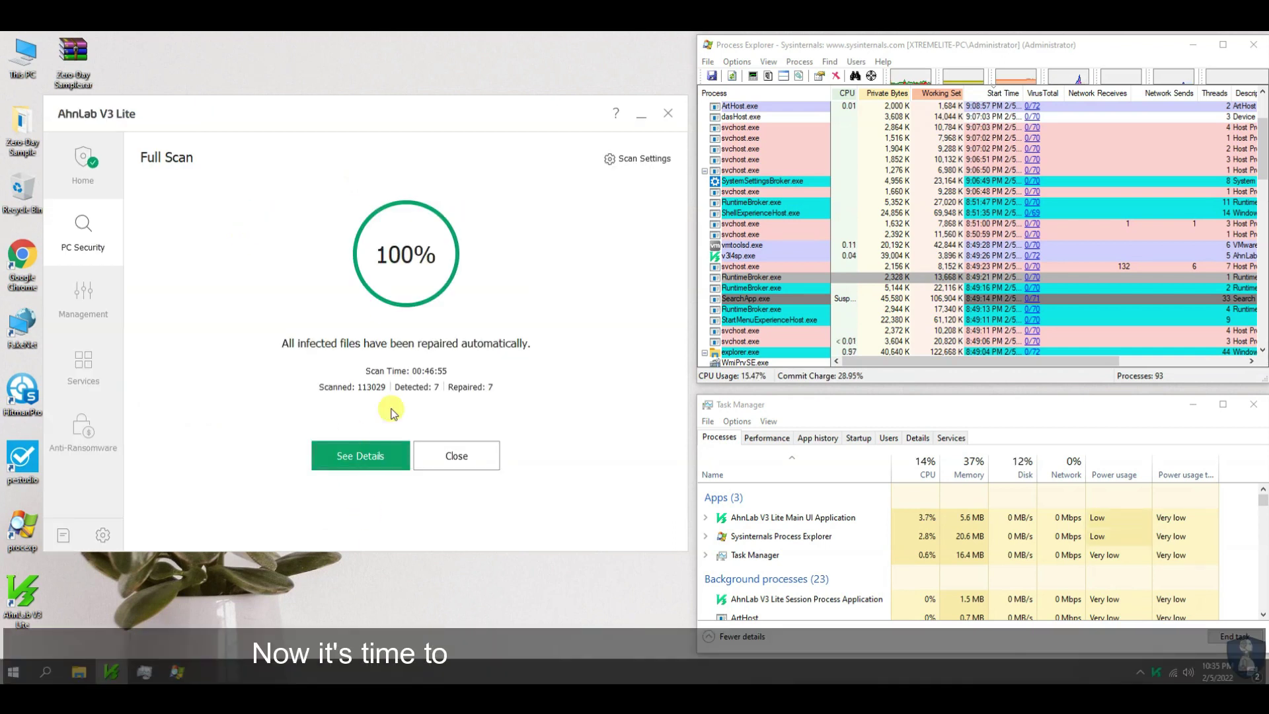
left_click(448, 461)
left_click(669, 117)
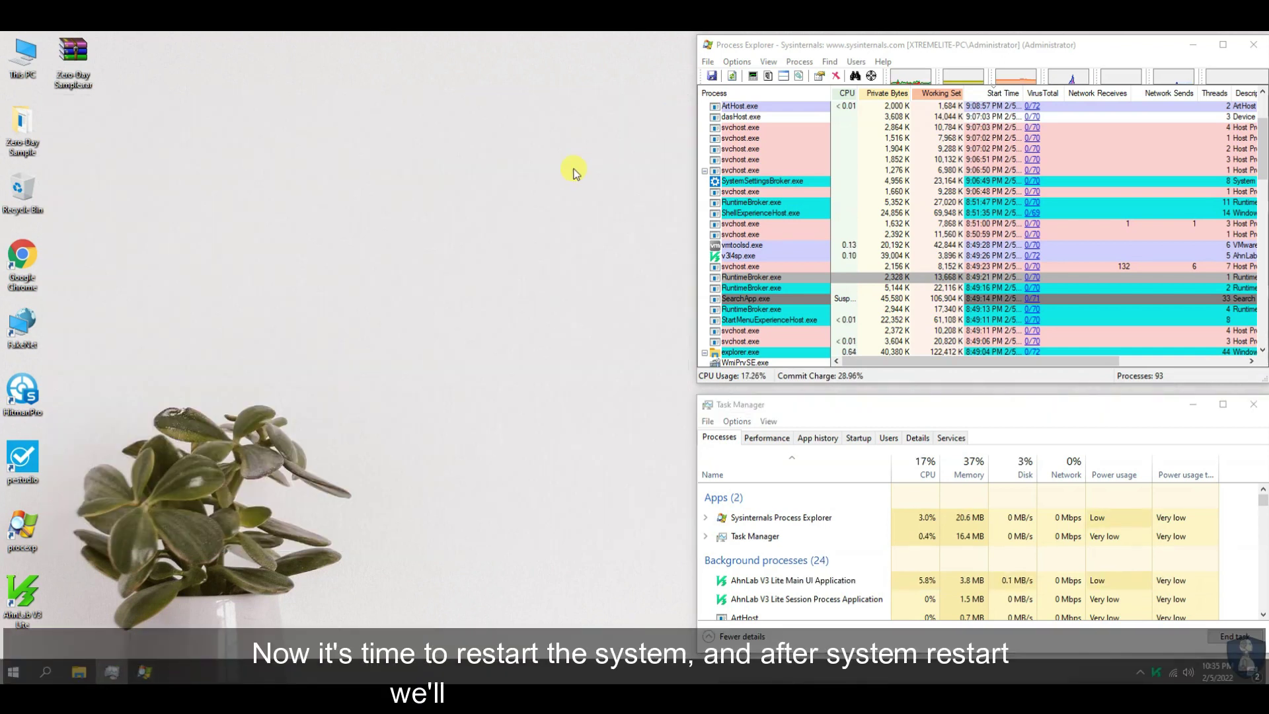
Step: Check the running processes and startup programs, close Process Explorer and Task Manager, and restart the computer
scroll(793, 185, "up", 2)
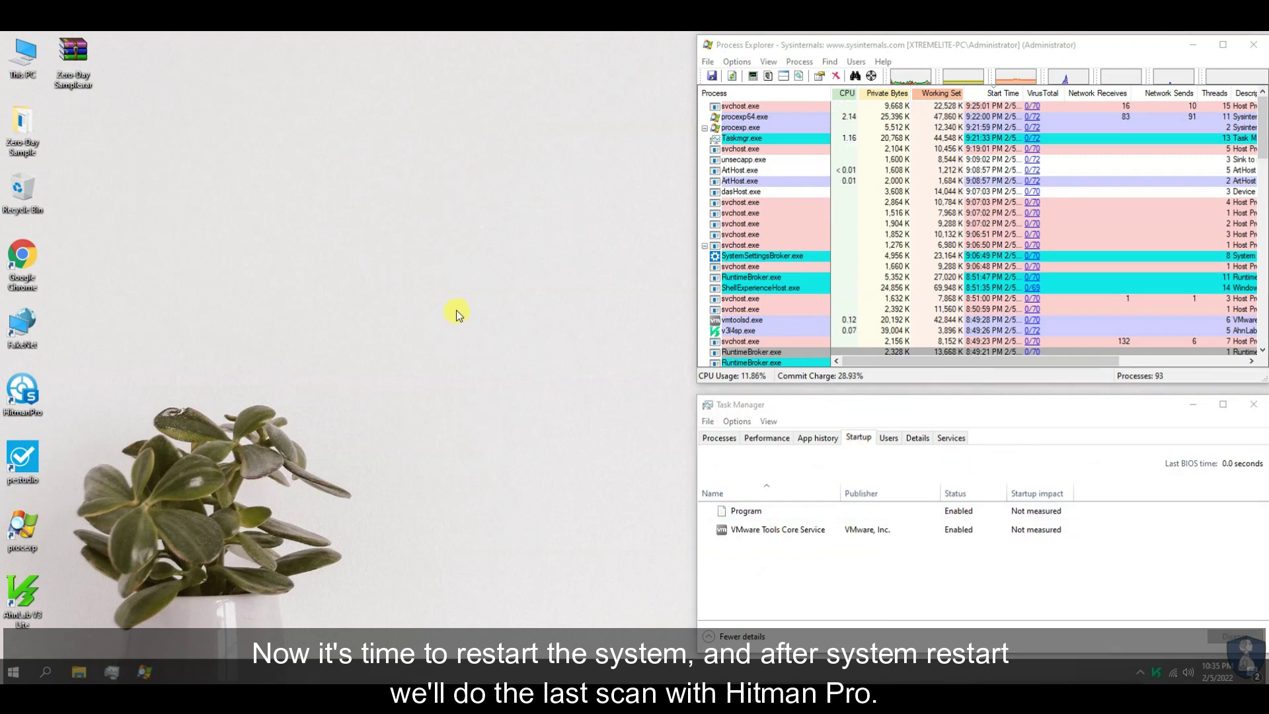
left_click(1253, 44)
left_click(1253, 406)
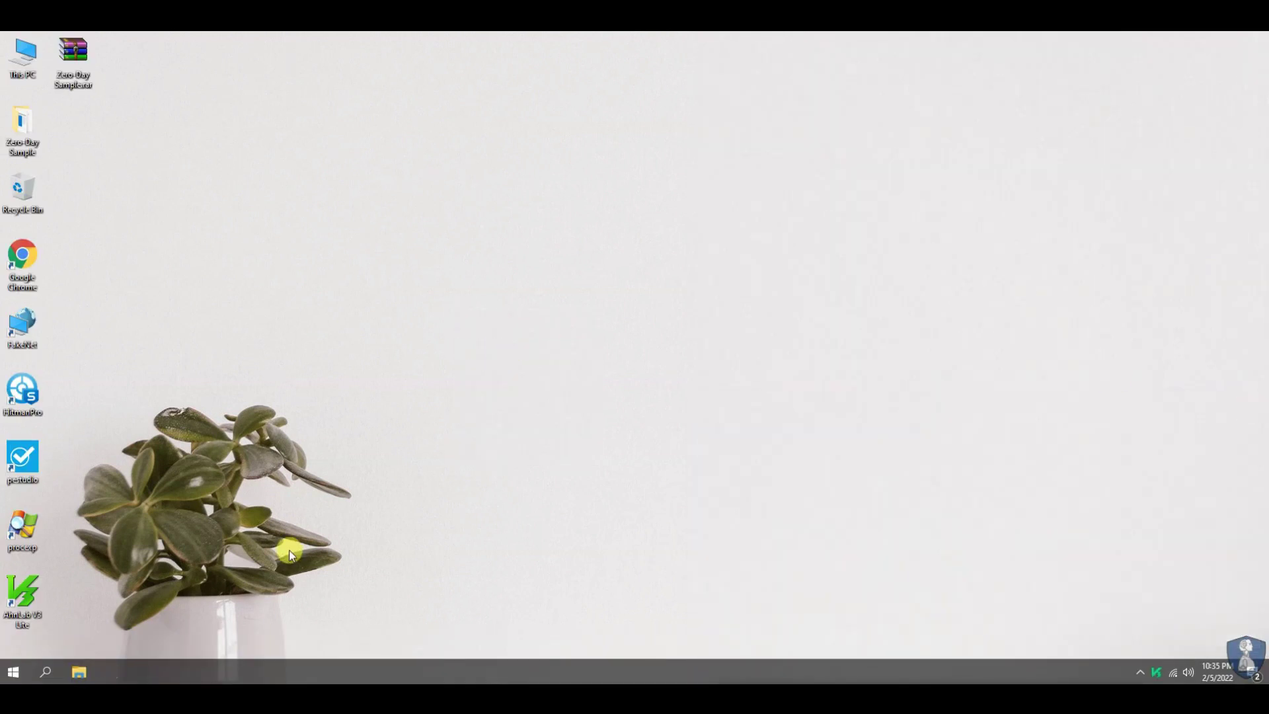
left_click(10, 672)
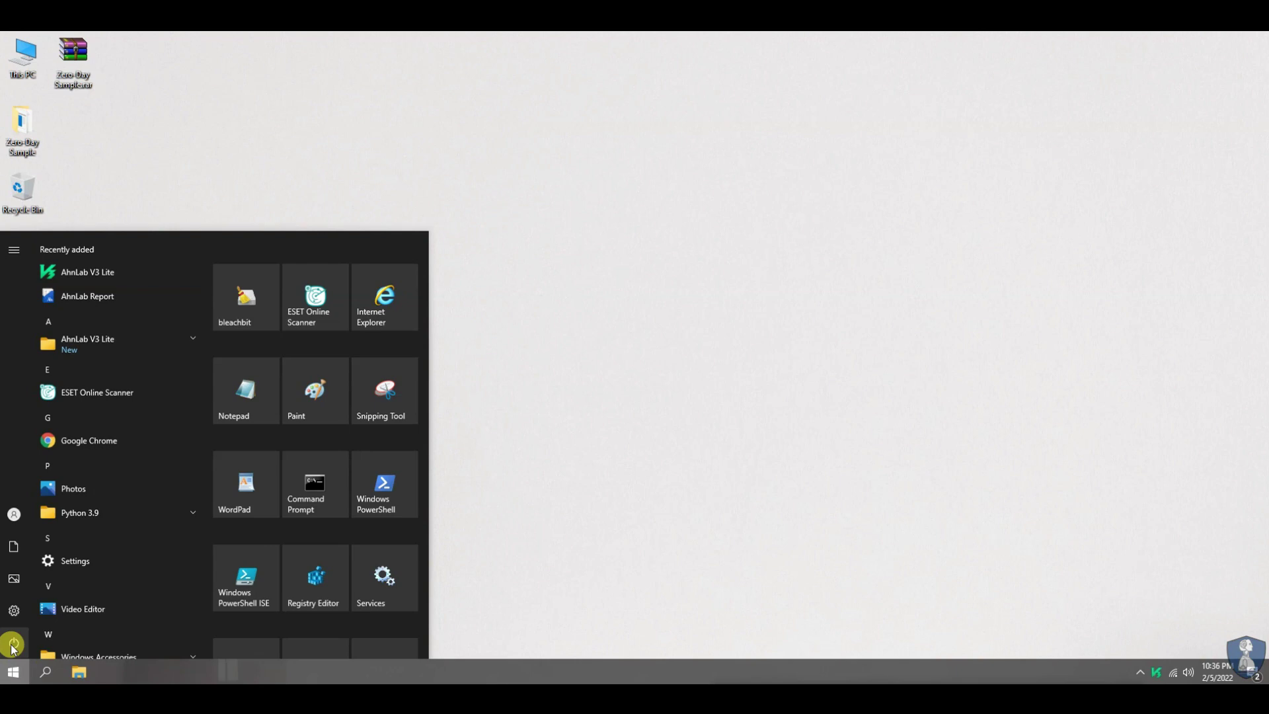
mouse_move(12, 646)
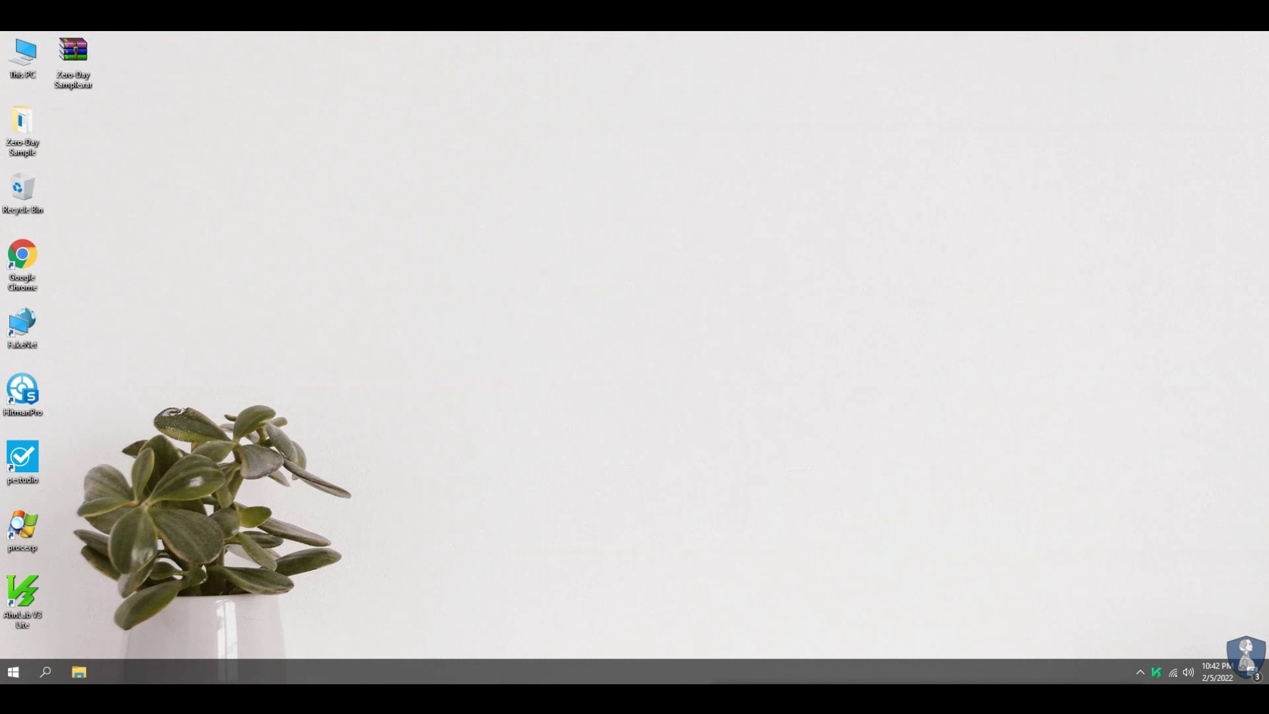
Step: Refresh the desktop and open Task Manager
right_click(563, 335)
left_click(589, 370)
right_click(523, 662)
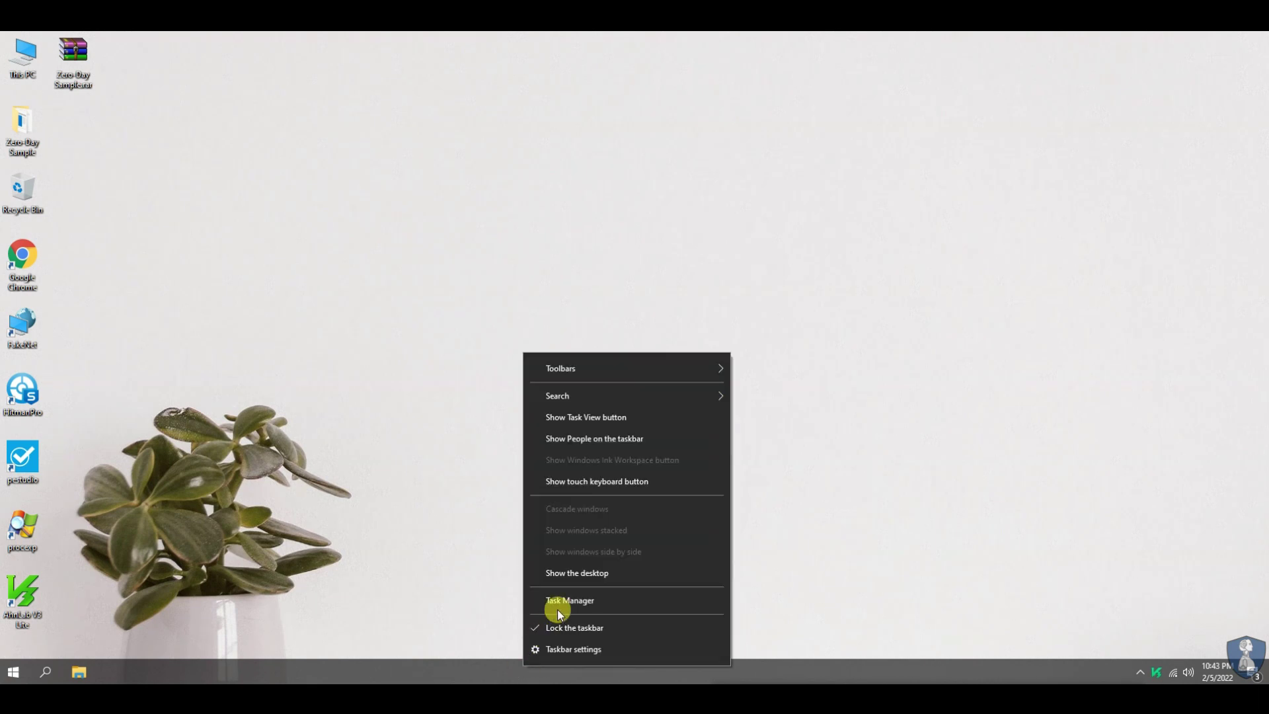
left_click(557, 609)
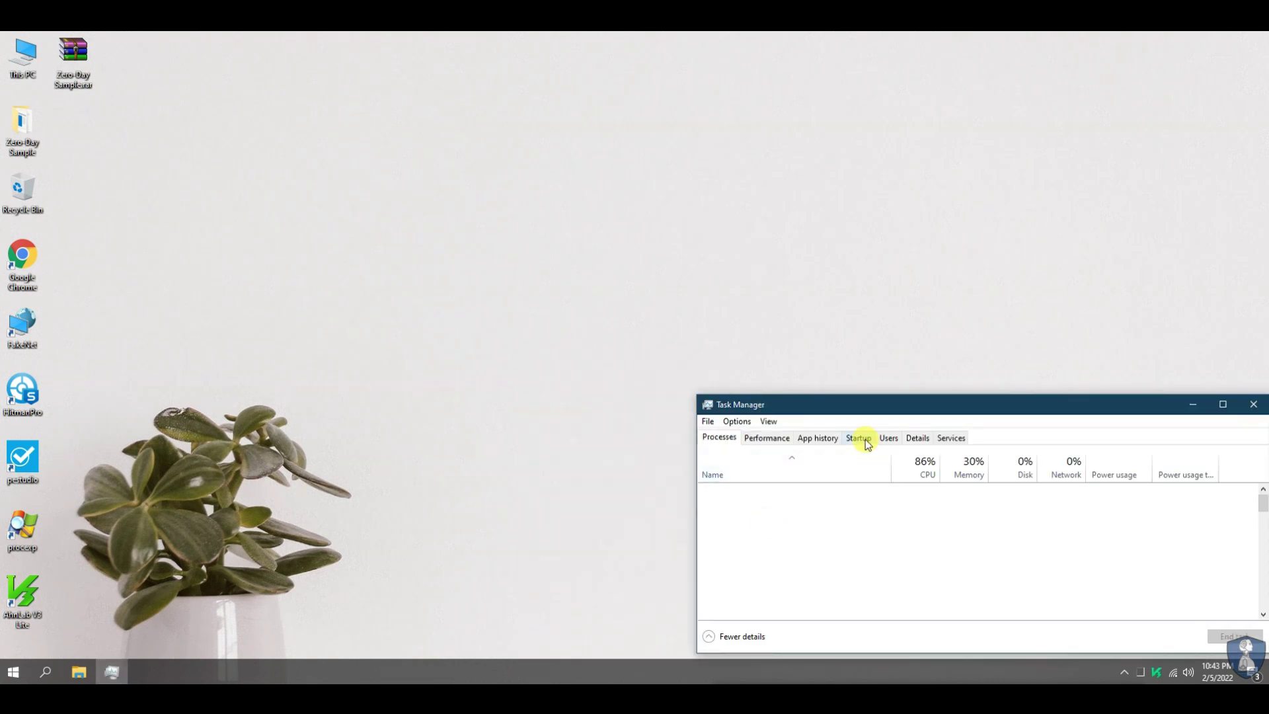
Step: Examine the startup programs, the running processes and the detailed process list in Task Manager
left_click(862, 439)
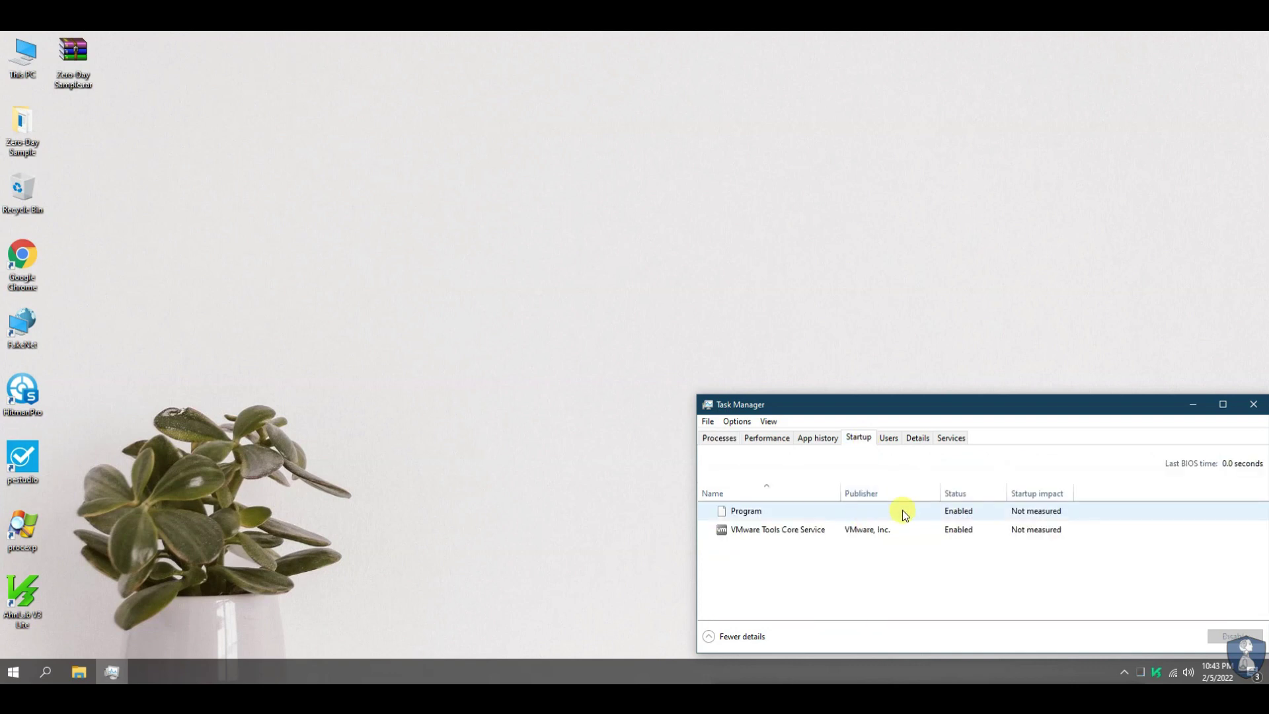
left_click(719, 438)
scroll(773, 560, "down", 2)
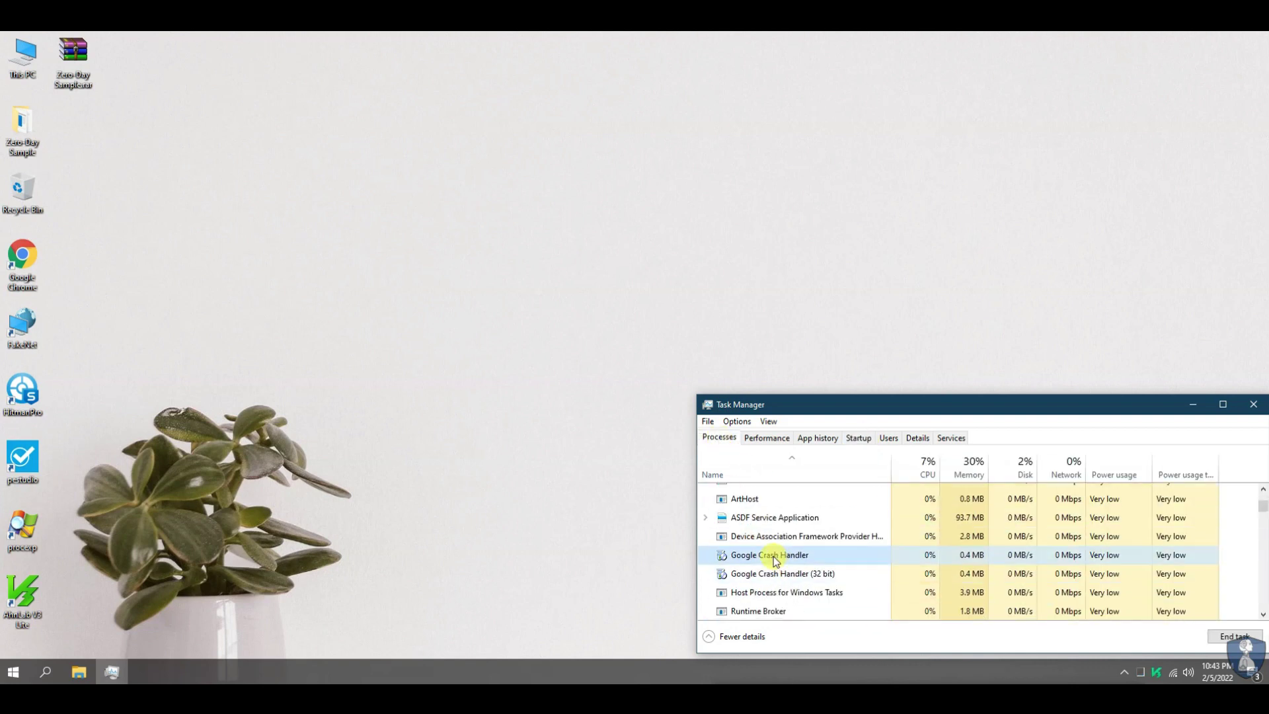
scroll(785, 538, "down", 10)
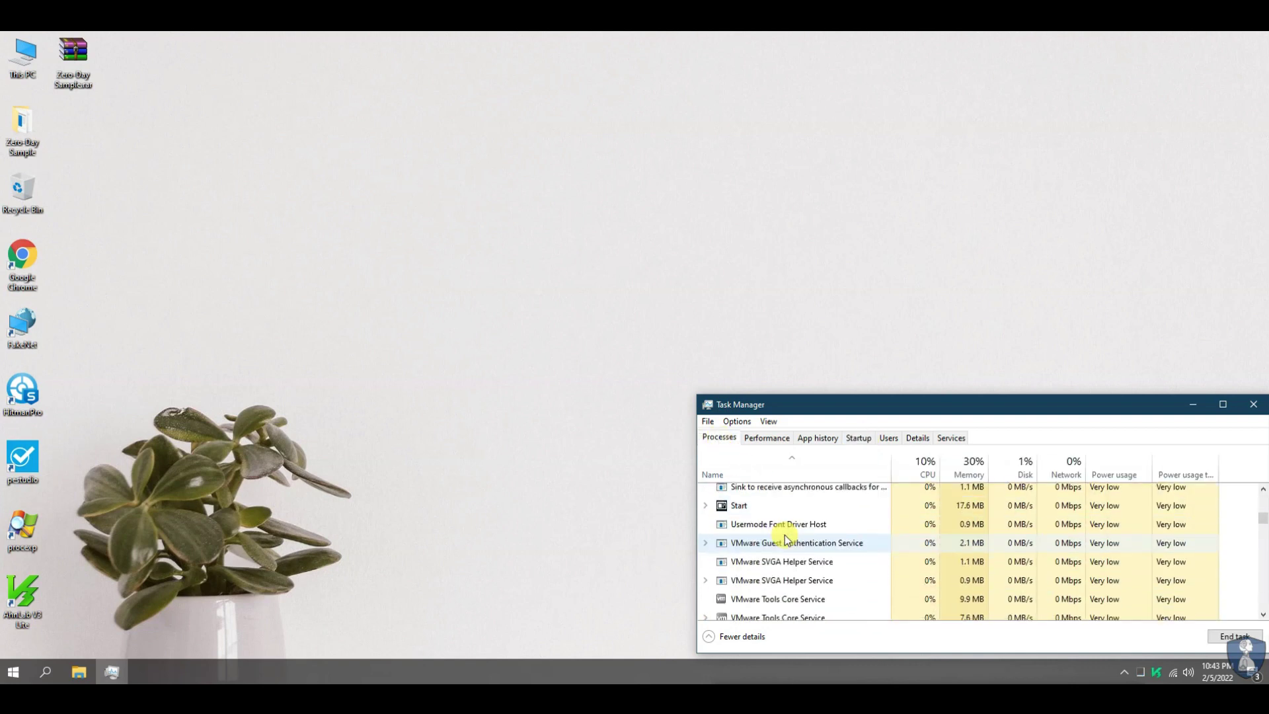
left_click(916, 437)
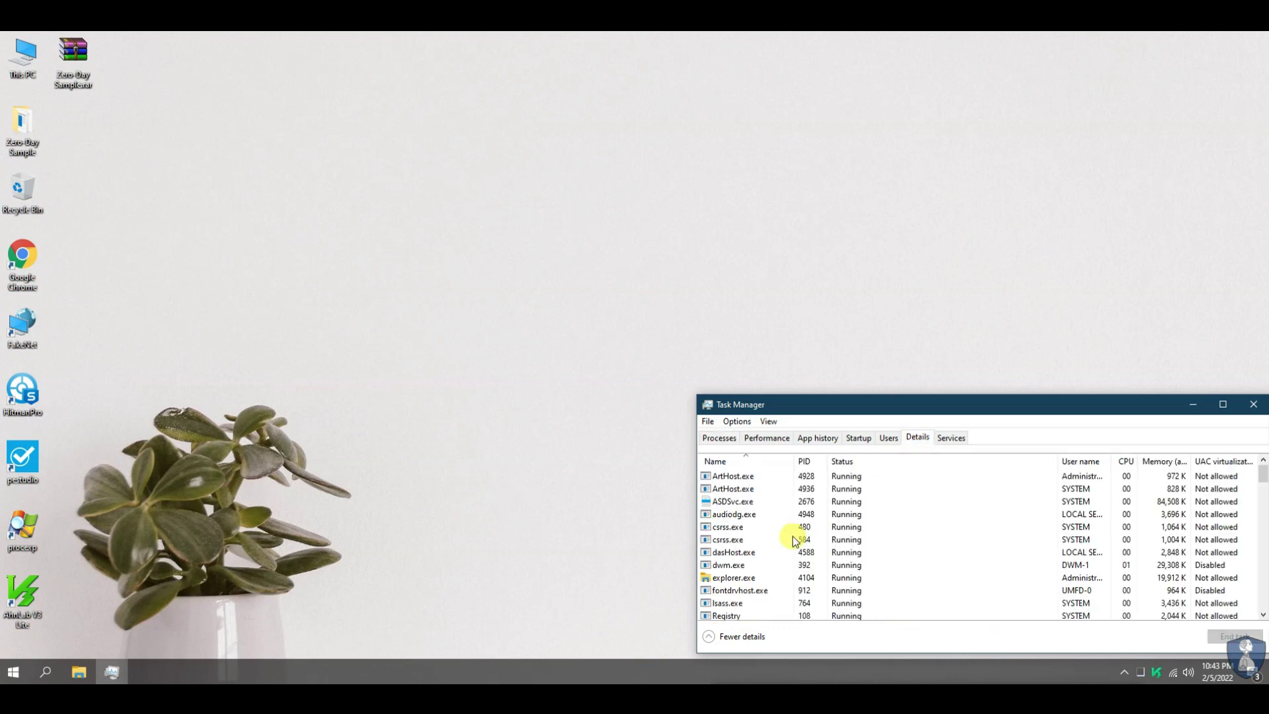
Step: Open Process Explorer and examine the VirusTotal ratings of all running processes, with Task Manager showing its processes alongside
double_click(34, 526)
scroll(880, 545, "down", 2)
scroll(881, 546, "up", 2)
scroll(880, 546, "down", 10)
scroll(880, 546, "up", 7)
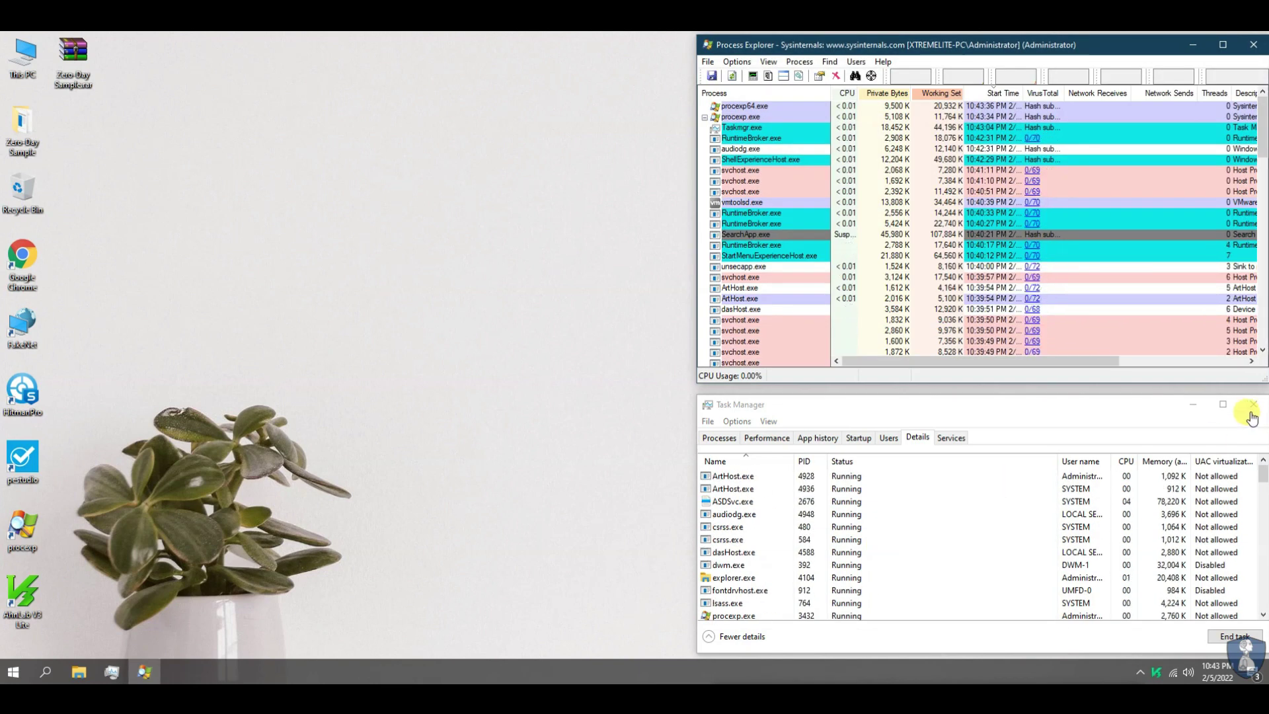
left_click(719, 438)
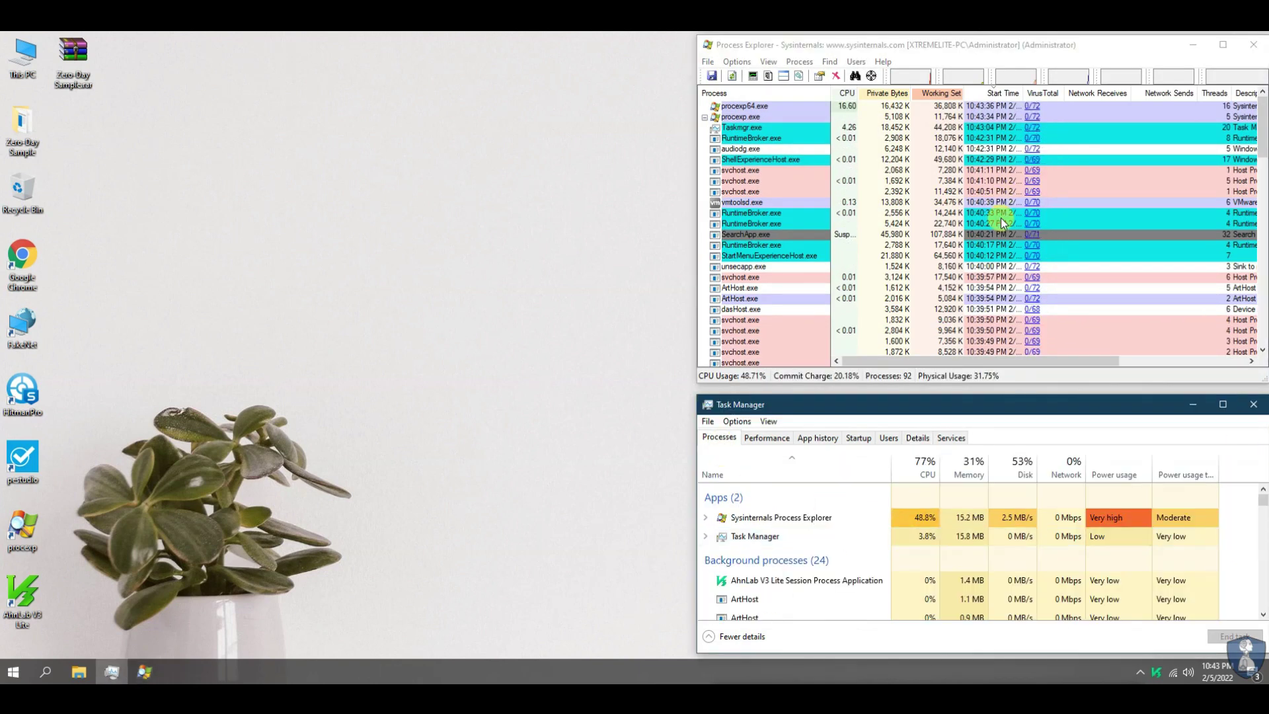
left_click(964, 138)
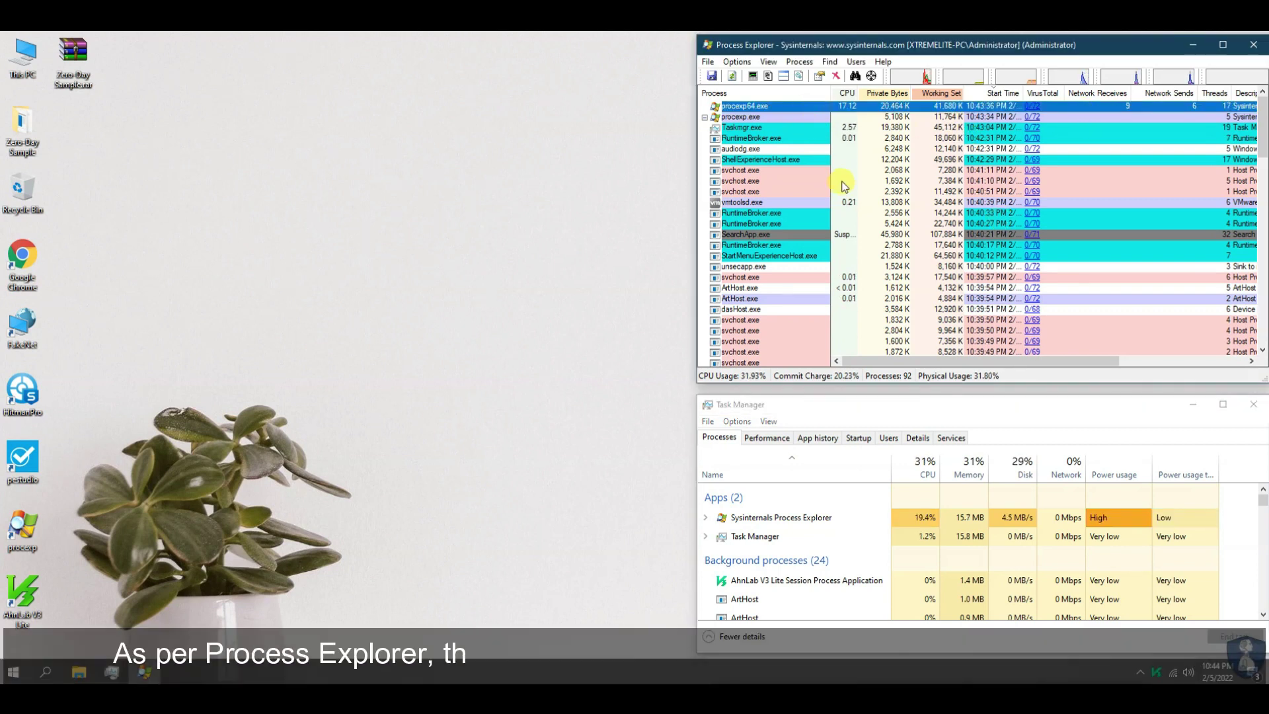
scroll(844, 185, "down", 12)
scroll(844, 186, "up", 12)
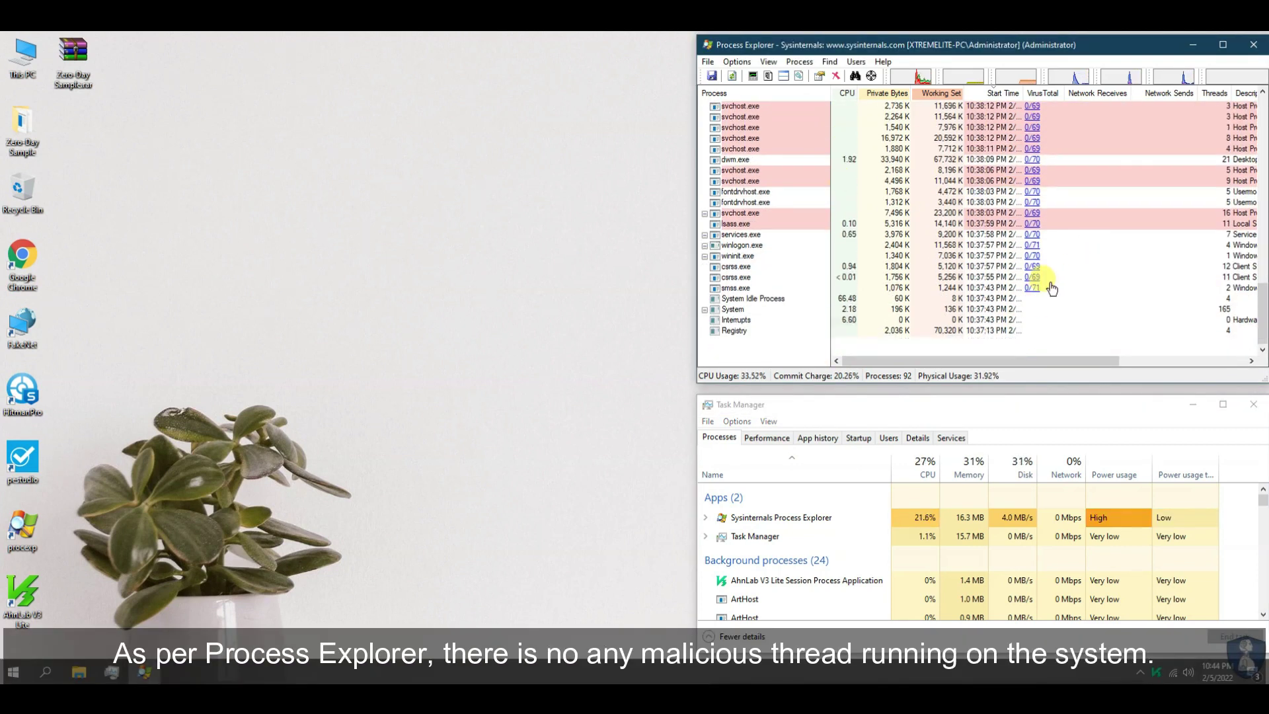
Step: Permanently delete MalTester2.exe and MalTester2-log.txt from the Zero-Day Sample folder, and close the folder
left_click(99, 212)
double_click(22, 127)
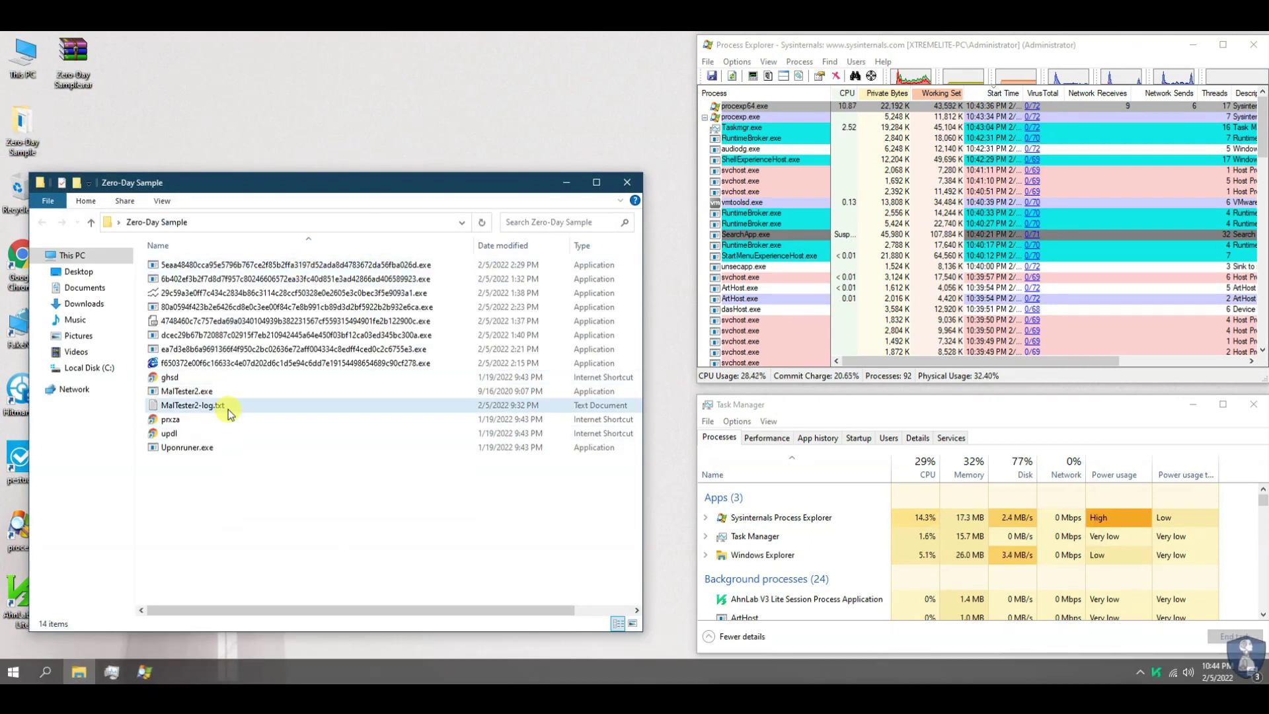
left_click_drag(229, 407, 232, 398)
key("shift+Delete")
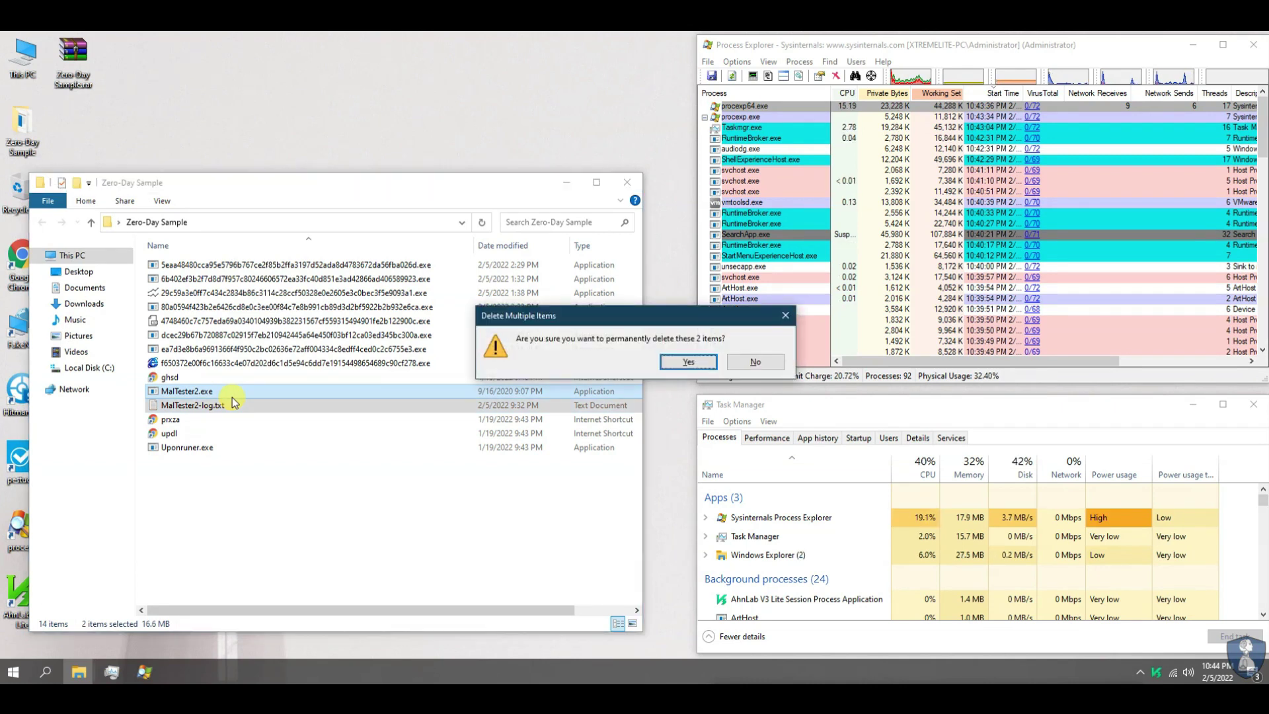
key("Return")
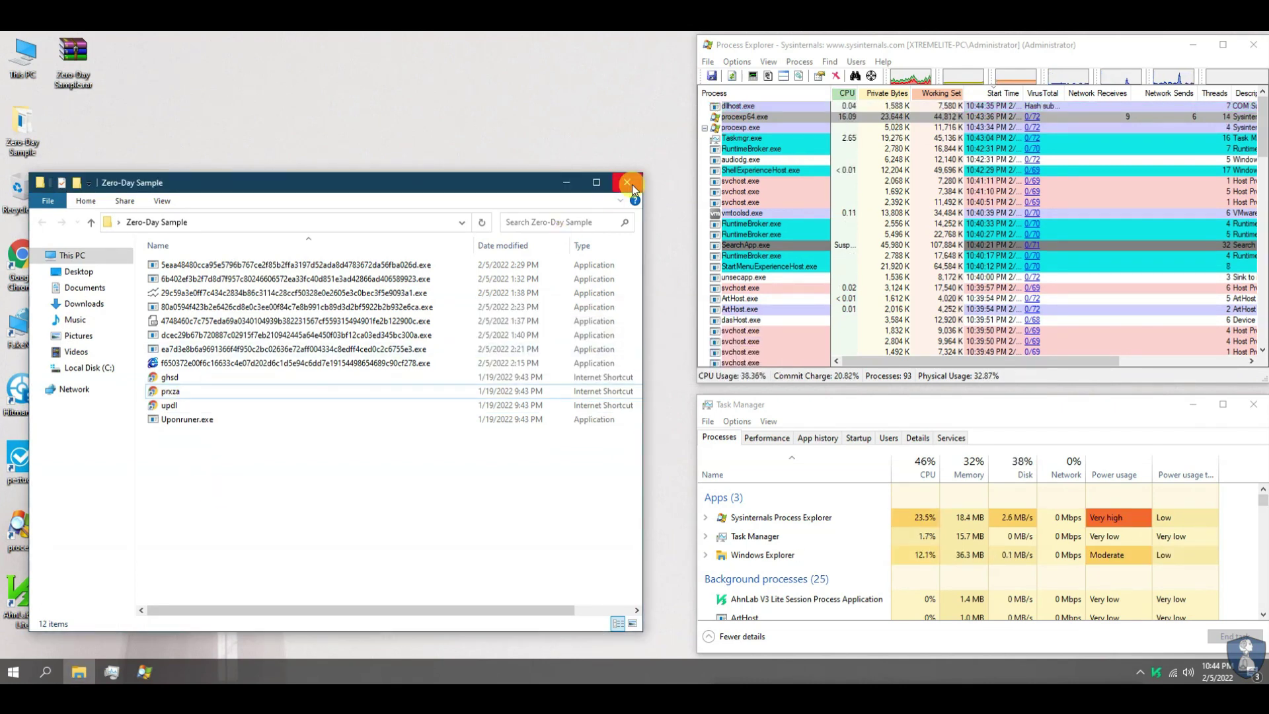
left_click(626, 183)
Step: Launch HitmanPro, start a scan of the computer, and move its window clear of the process monitors
right_click(18, 399)
left_click(99, 116)
left_click(744, 513)
left_click(743, 513)
left_click_drag(603, 165, 412, 137)
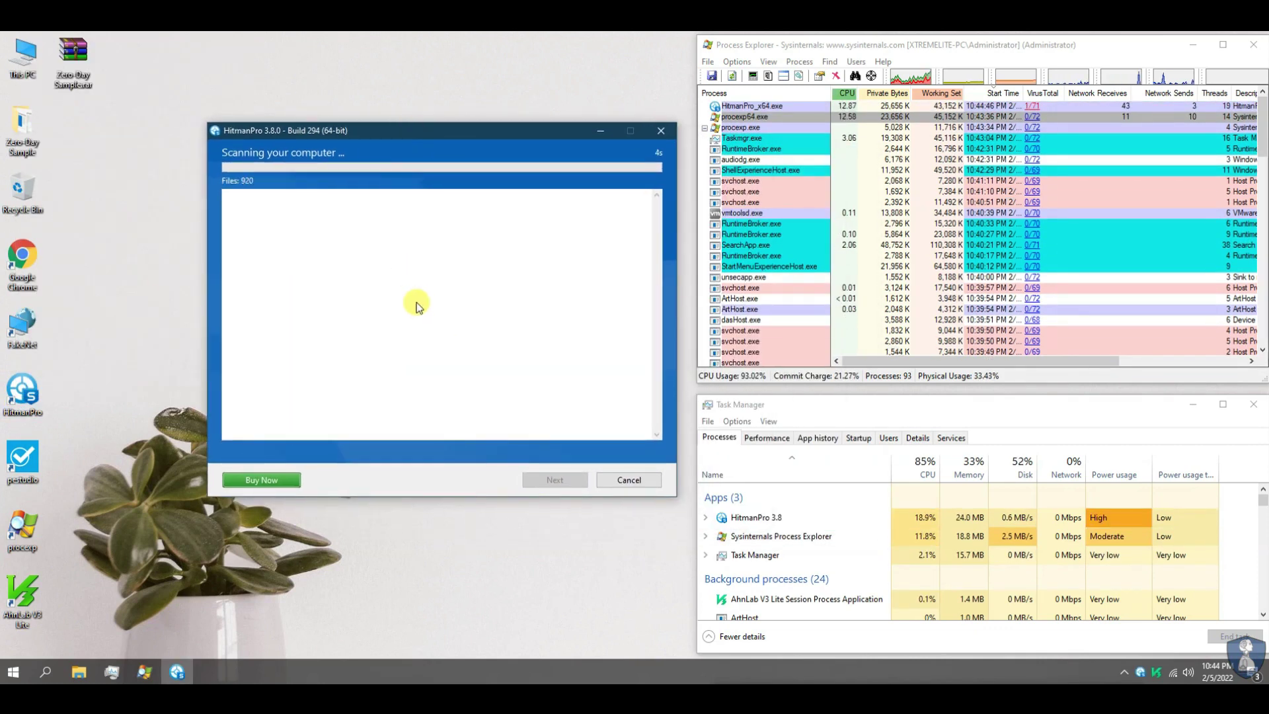
Step: Check the process list in Process Explorer during the scan and select the HitmanPro_x64.exe process
scroll(1079, 257, "down", 6)
scroll(1081, 247, "up", 2)
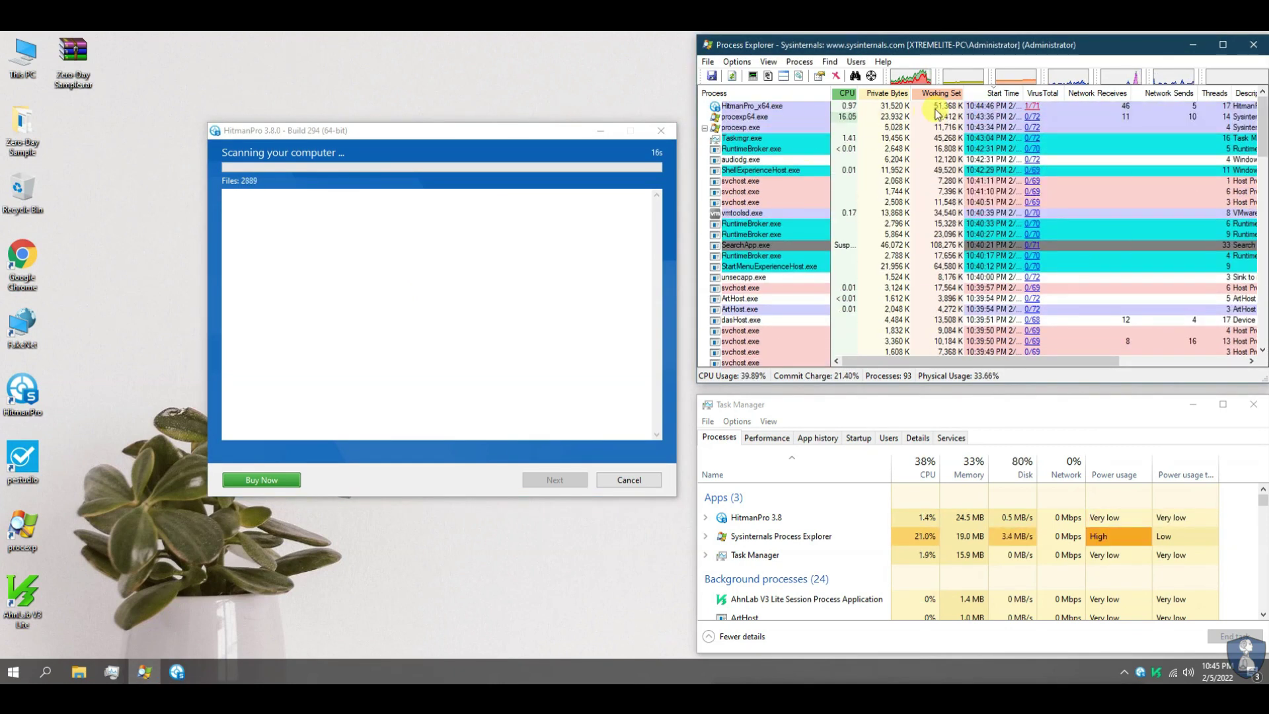
left_click(1115, 107)
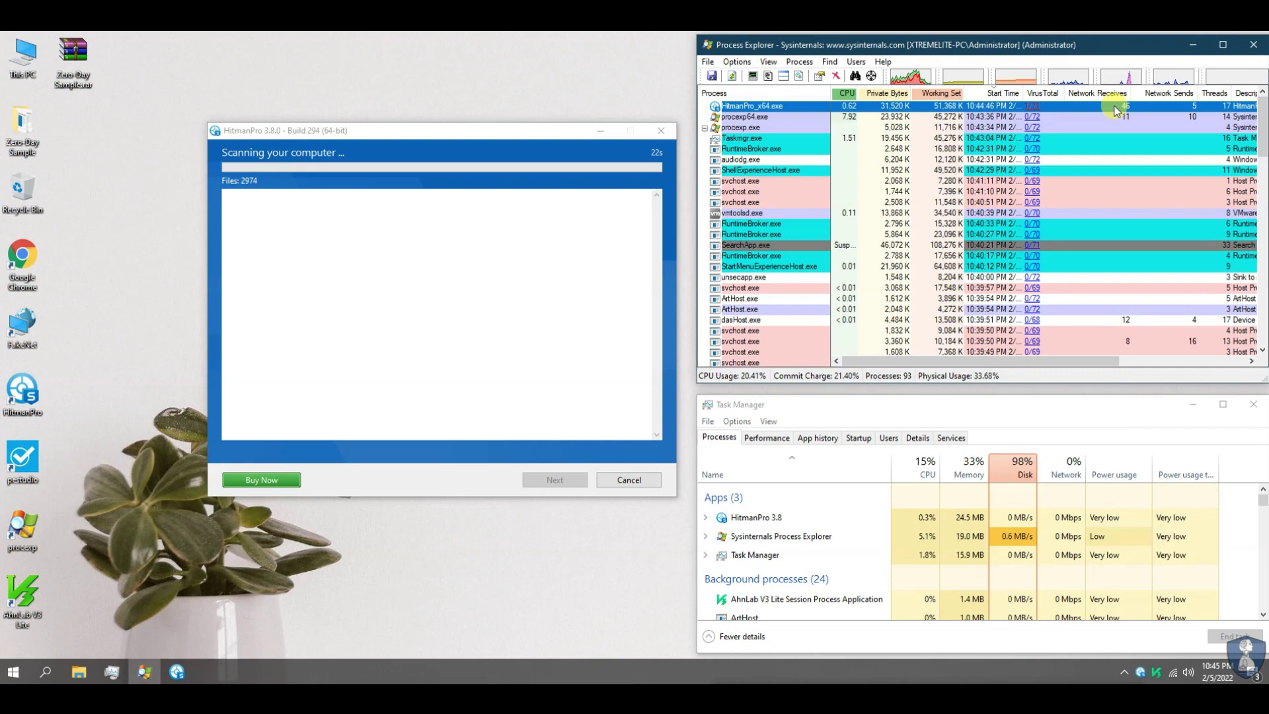
Step: Return to HitmanPro, inspect the detected items in the scan results, and close it without removing them
left_click(388, 131)
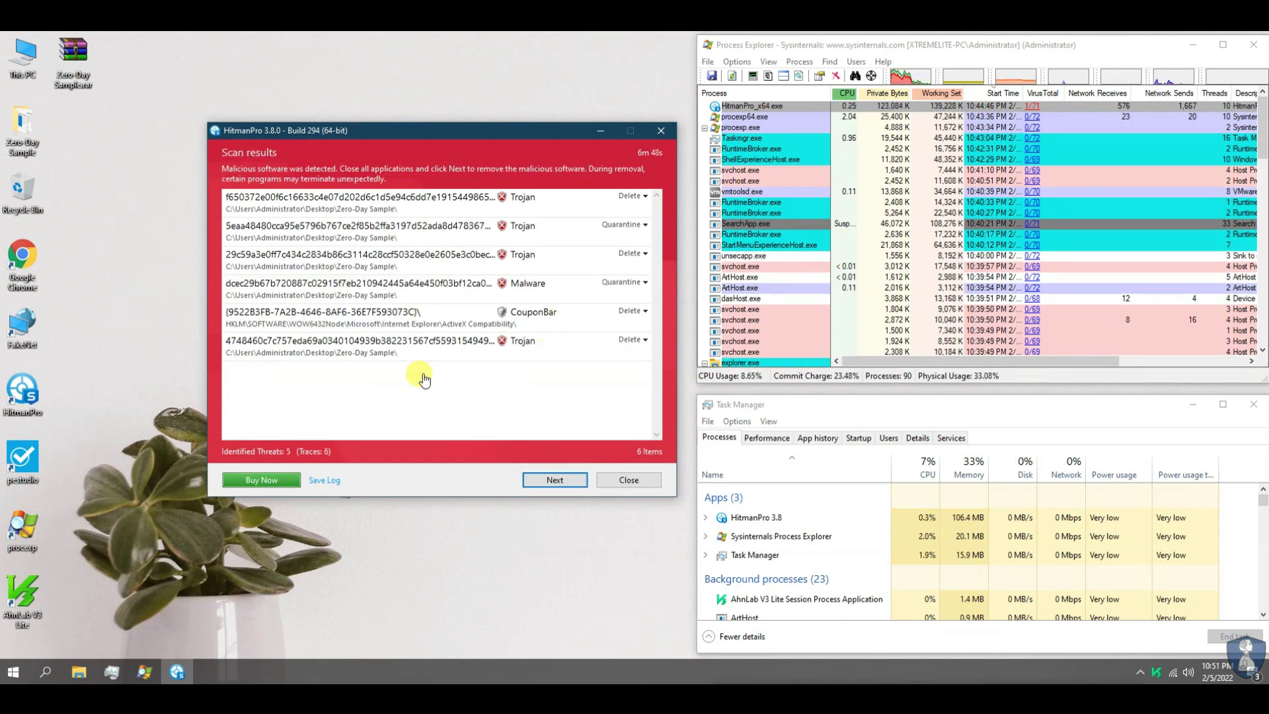
left_click(335, 319)
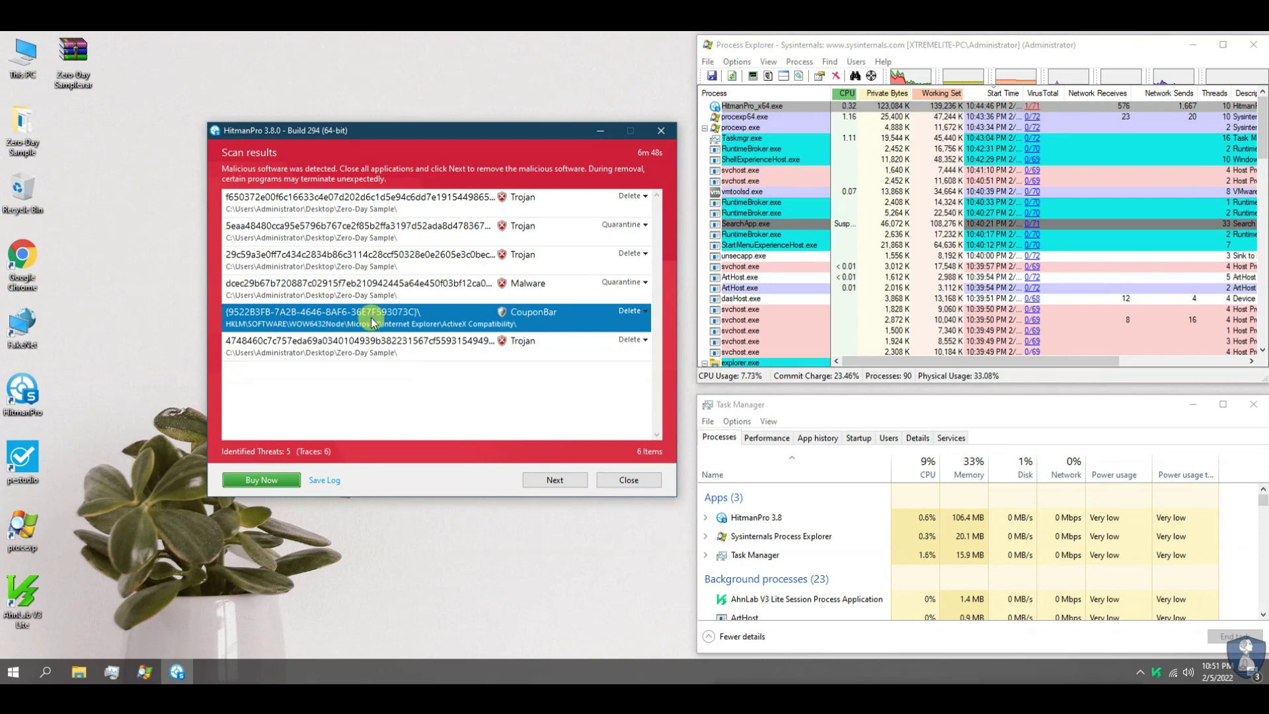
left_click(368, 284)
left_click(397, 256)
left_click(419, 225)
left_click(423, 198)
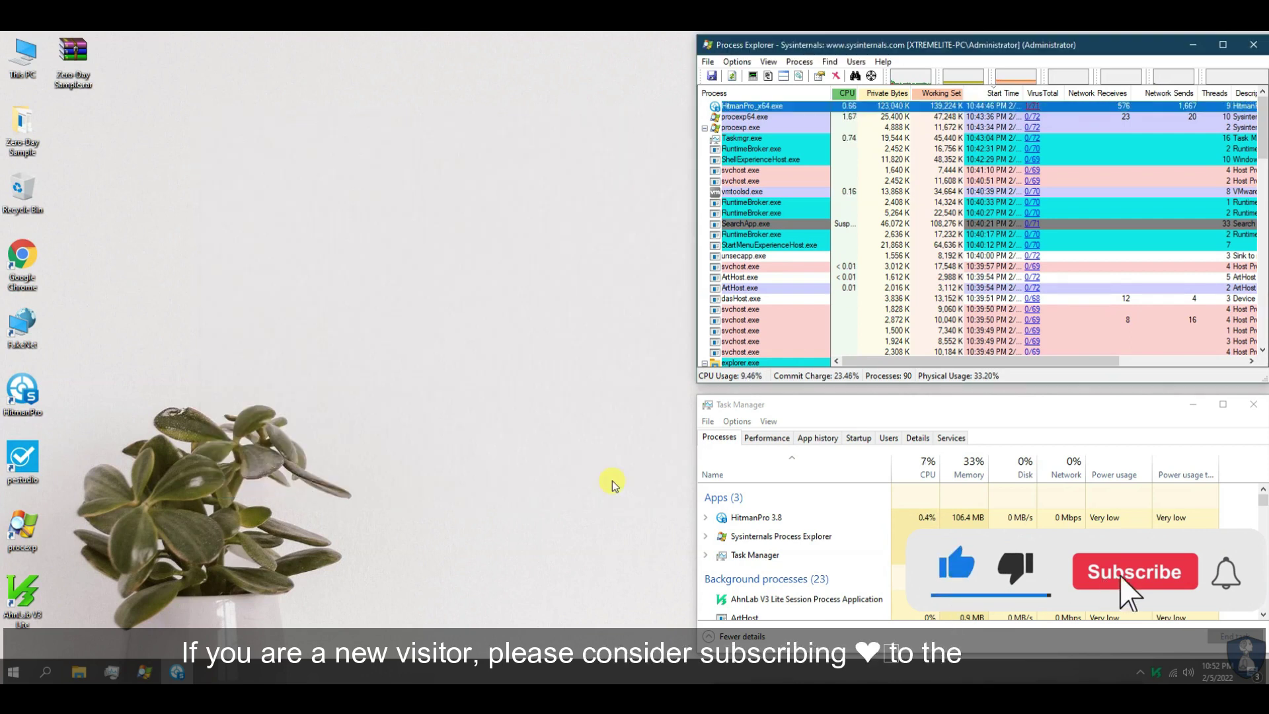
left_click(624, 480)
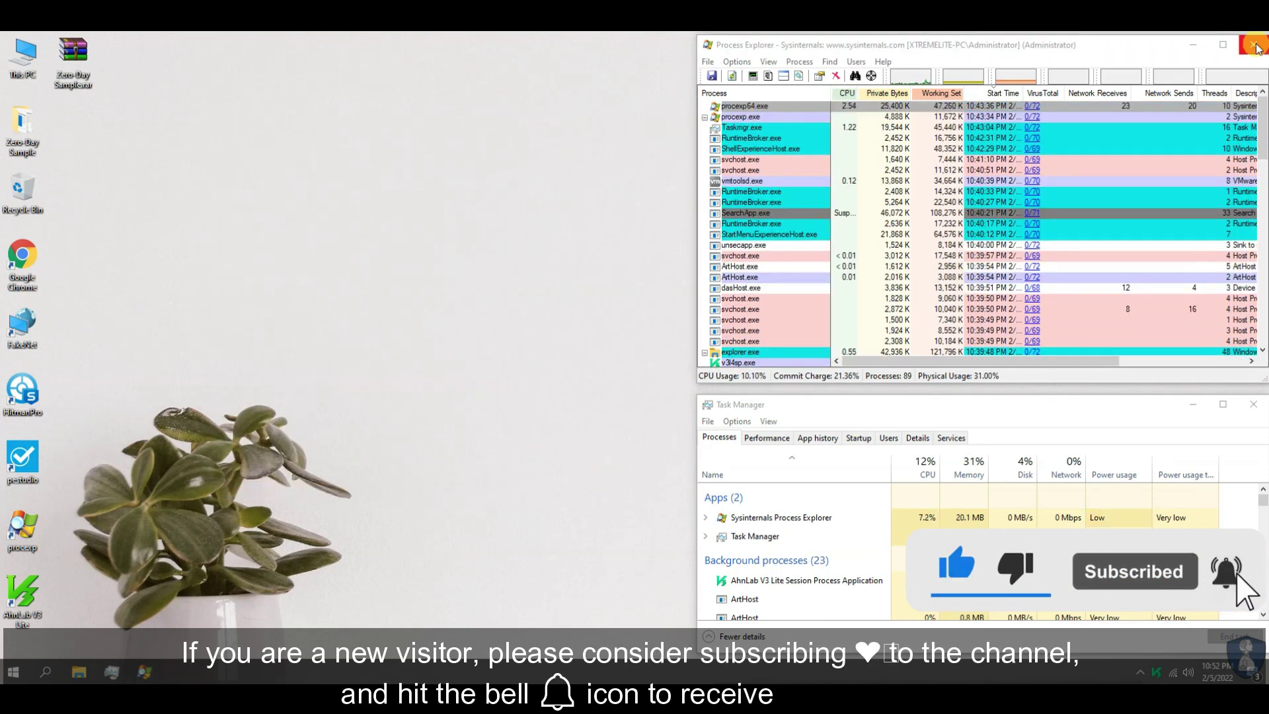